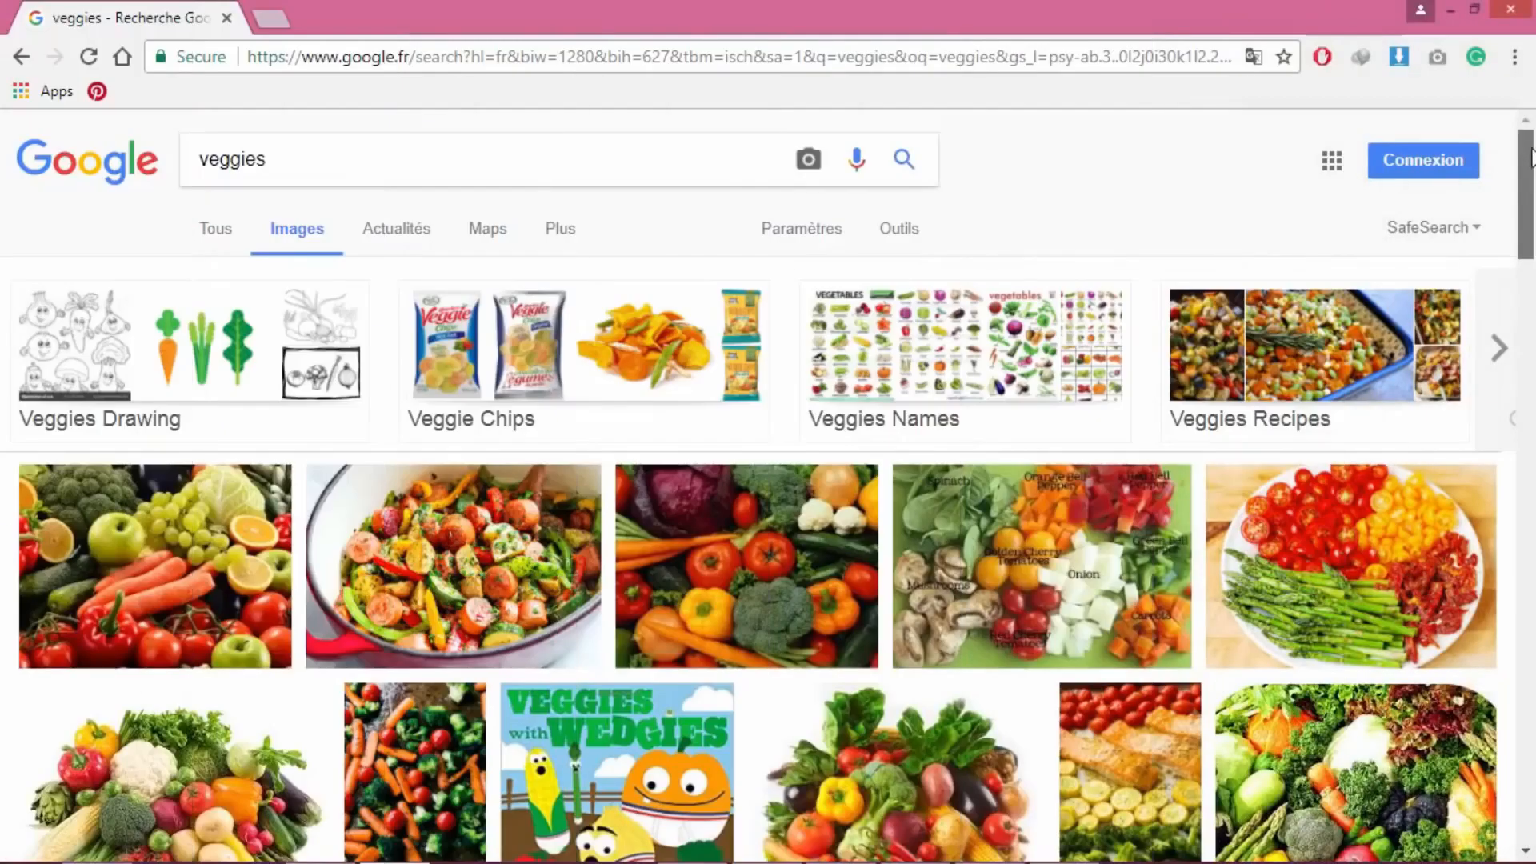
# Step: Search Google Images for 'carrot', browse the photo results, then begin a 'crown' search
pyautogui.moveTo(1530, 156); pyautogui.dragTo(1478, 165)
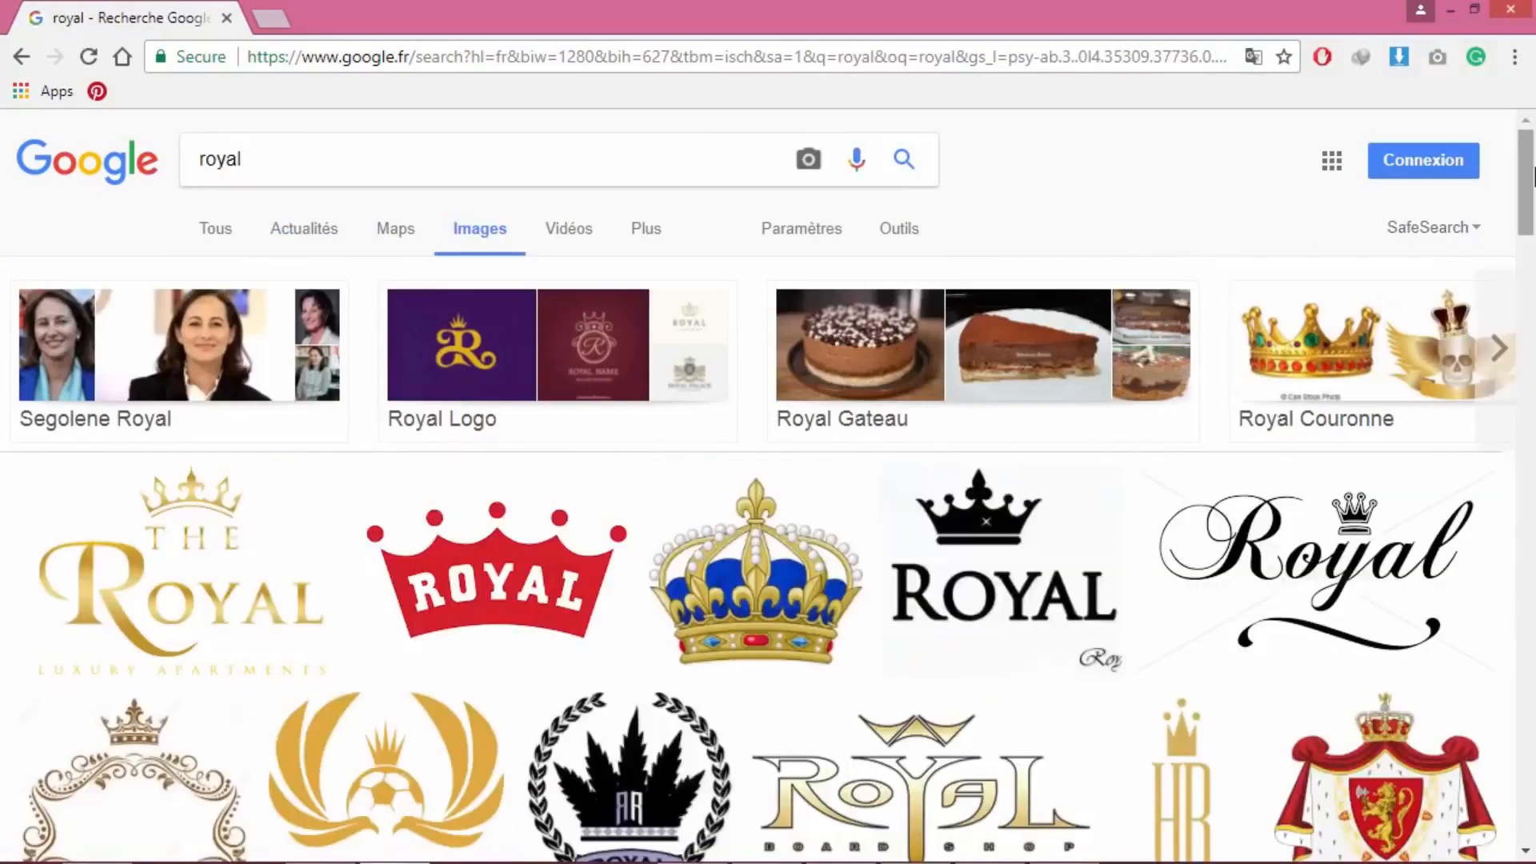
pyautogui.moveTo(1535, 169); pyautogui.dragTo(1352, 272)
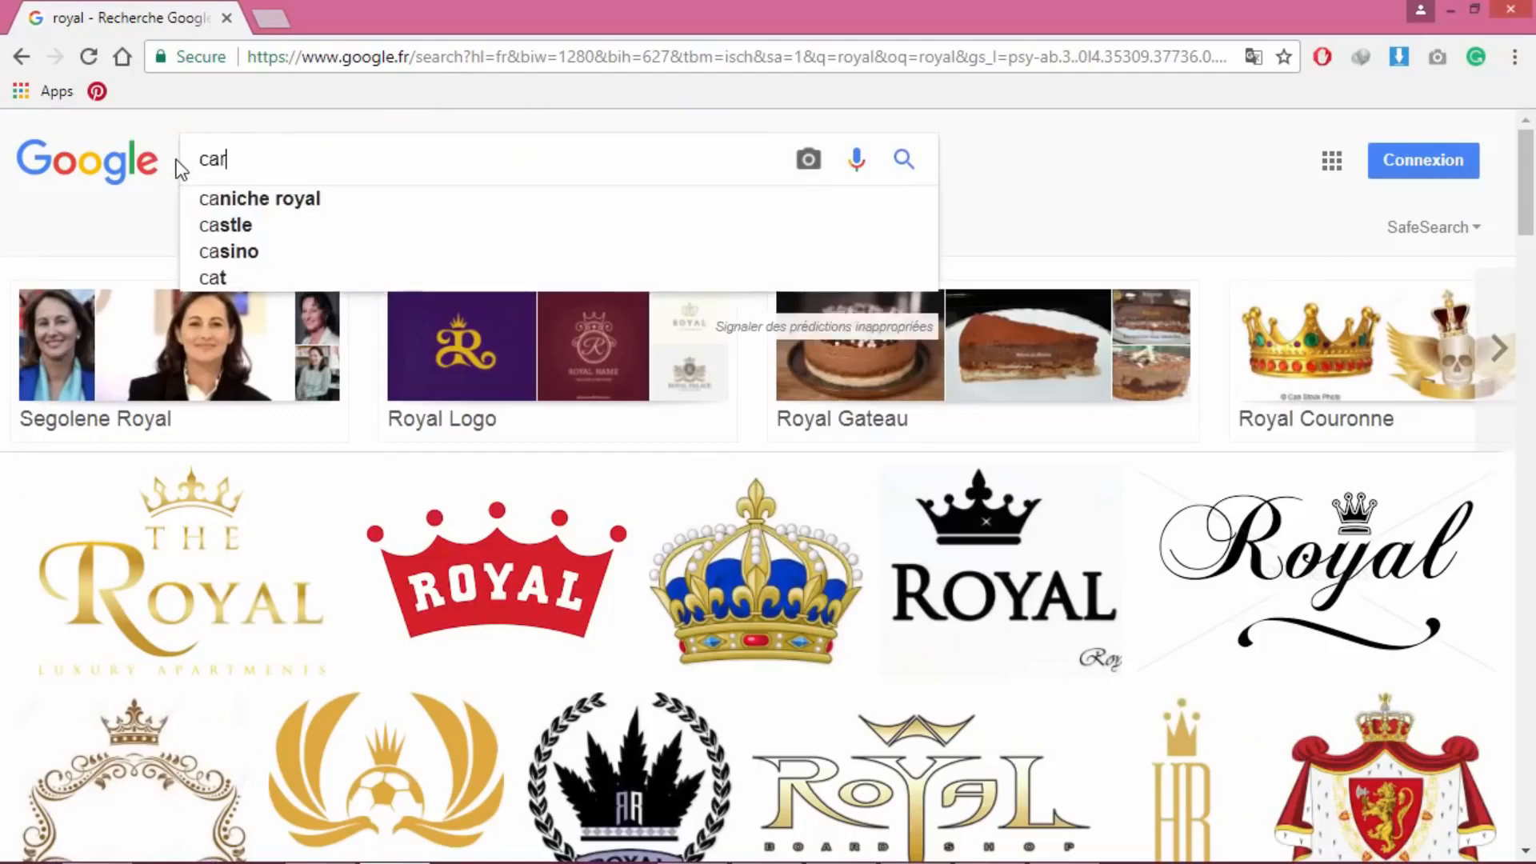
pyautogui.write('rot')
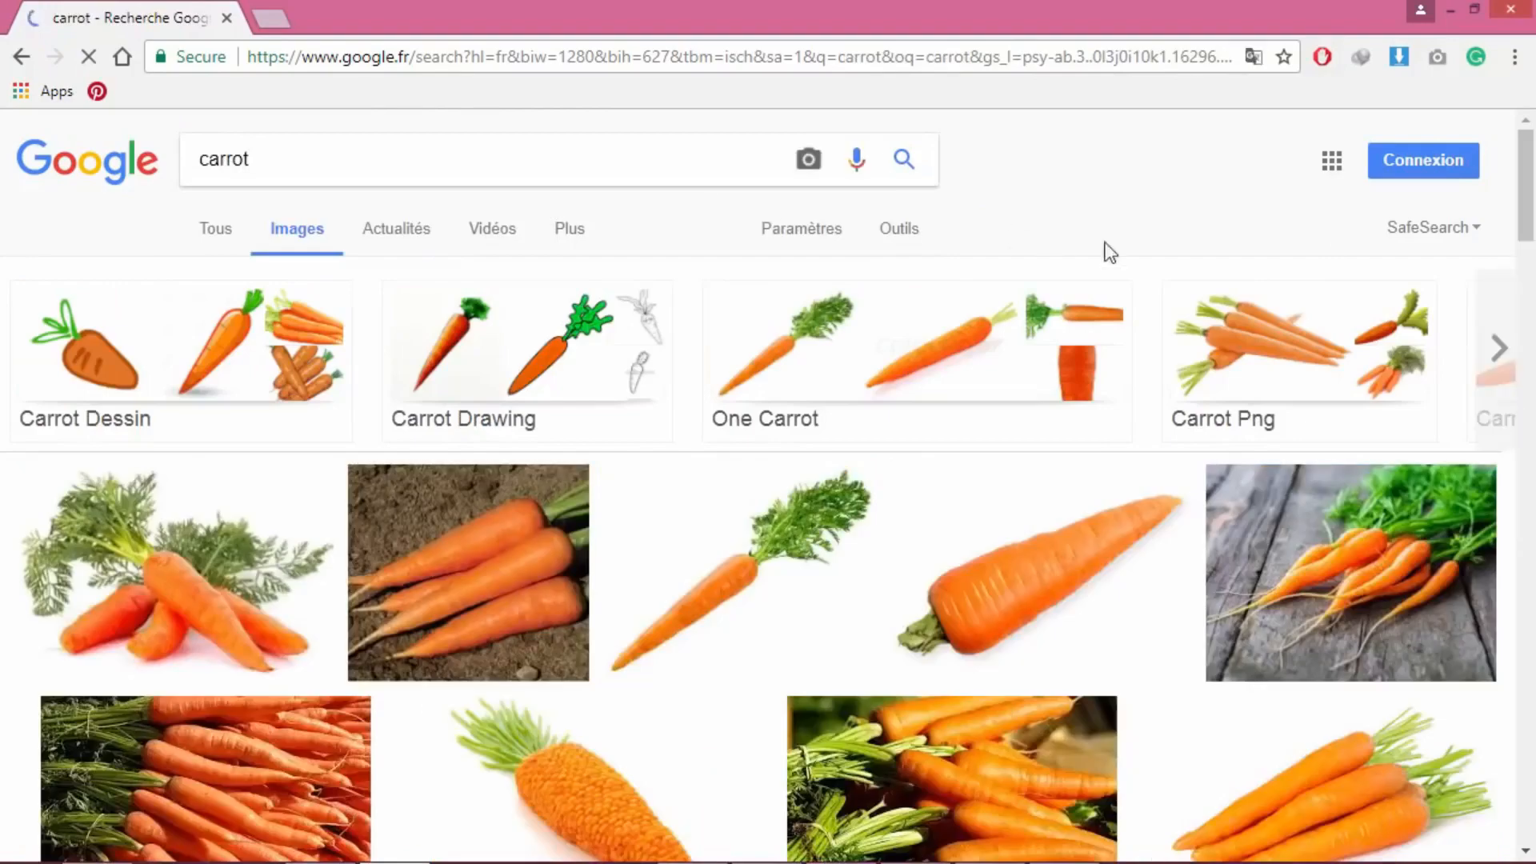
pyautogui.scroll(-13, 768, 480)
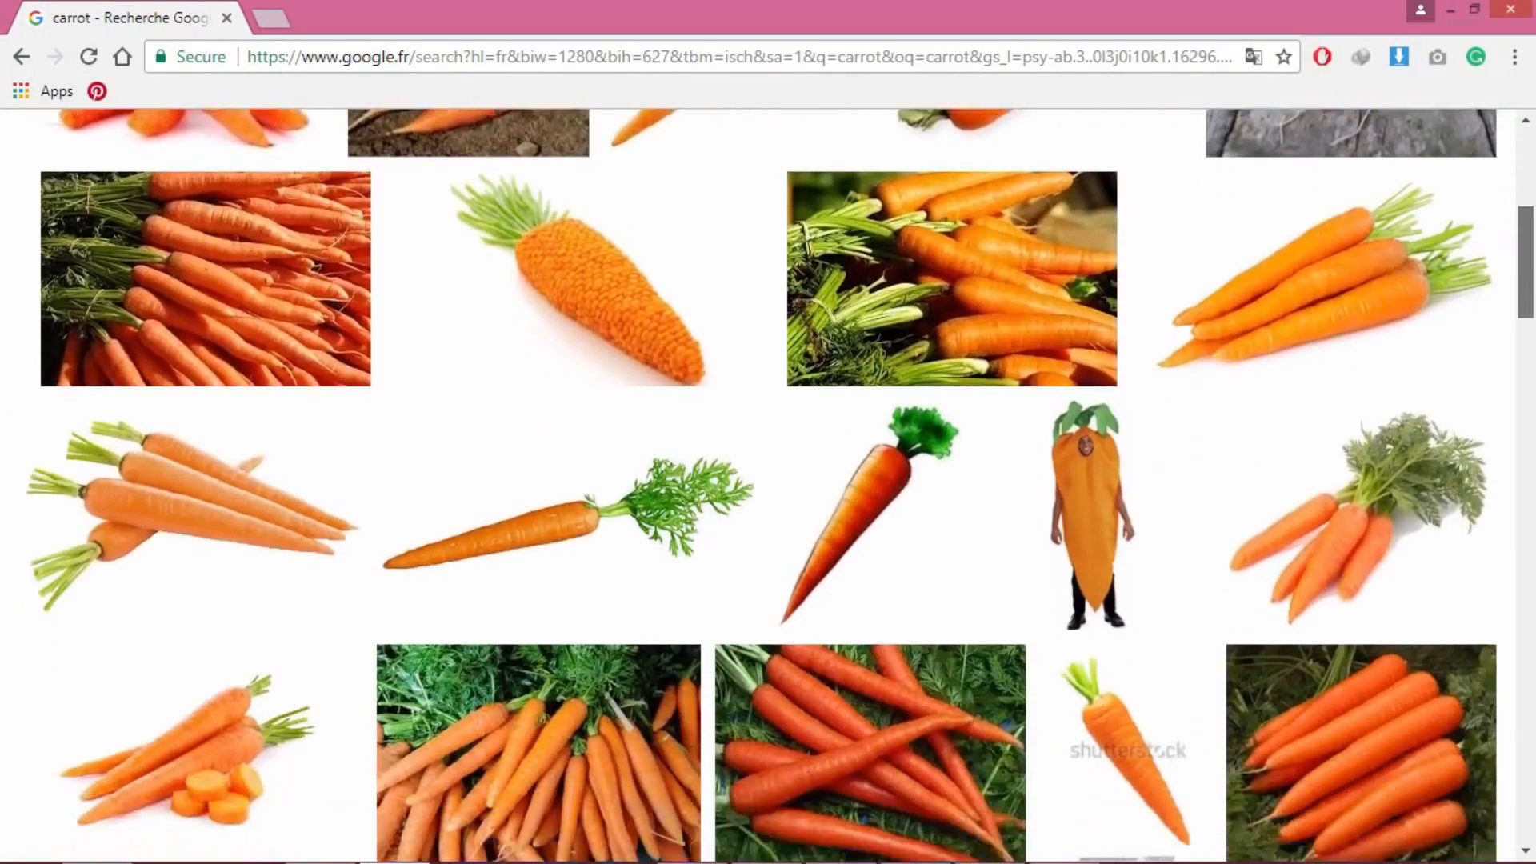
pyautogui.scroll(-6, 1512, 296)
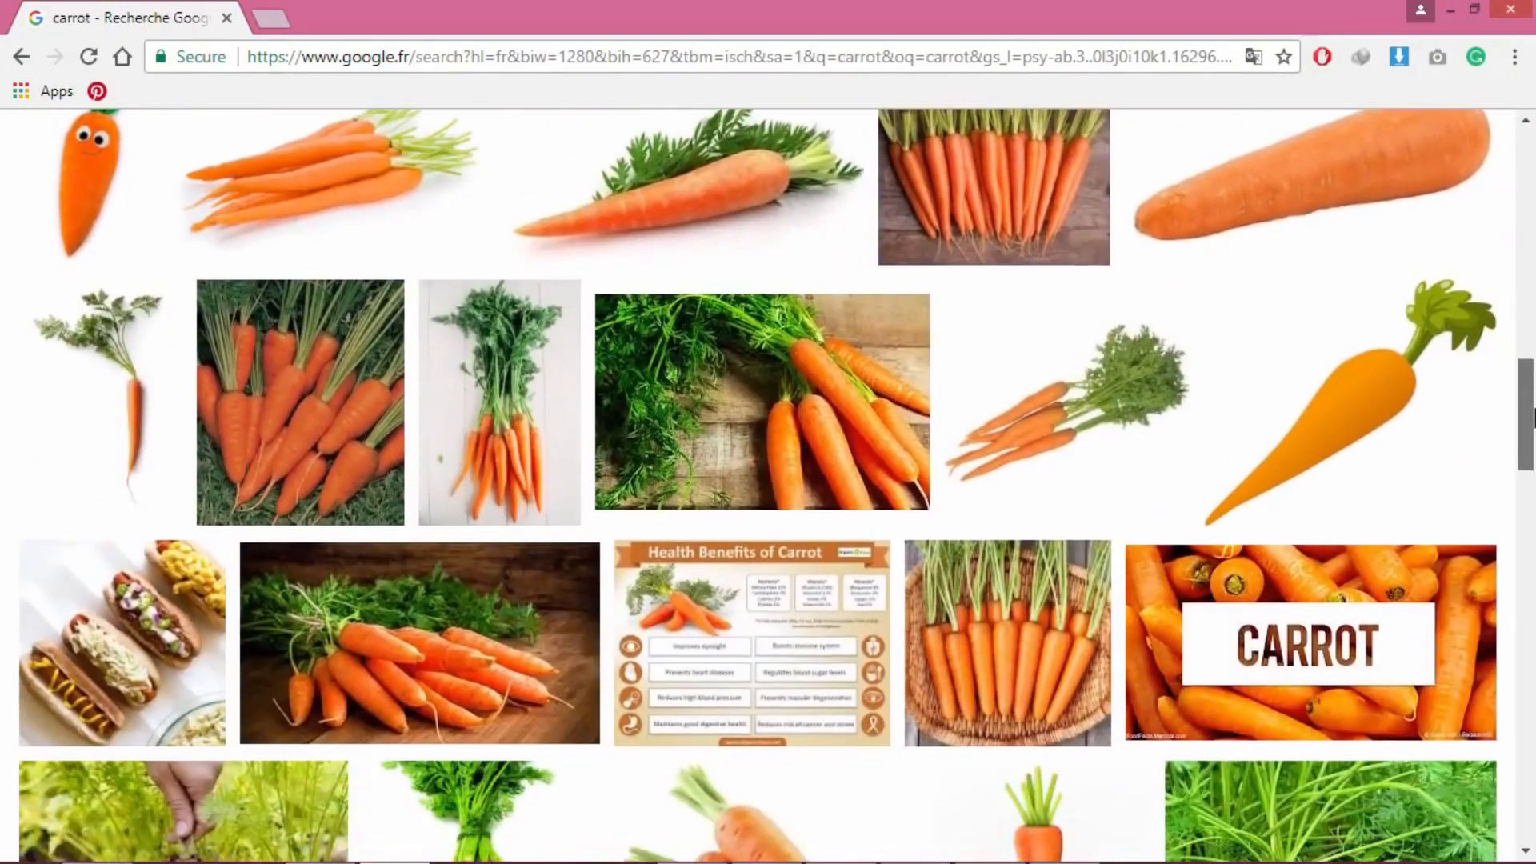
pyautogui.scroll(9, 1512, 297)
pyautogui.scroll(10, 1513, 296)
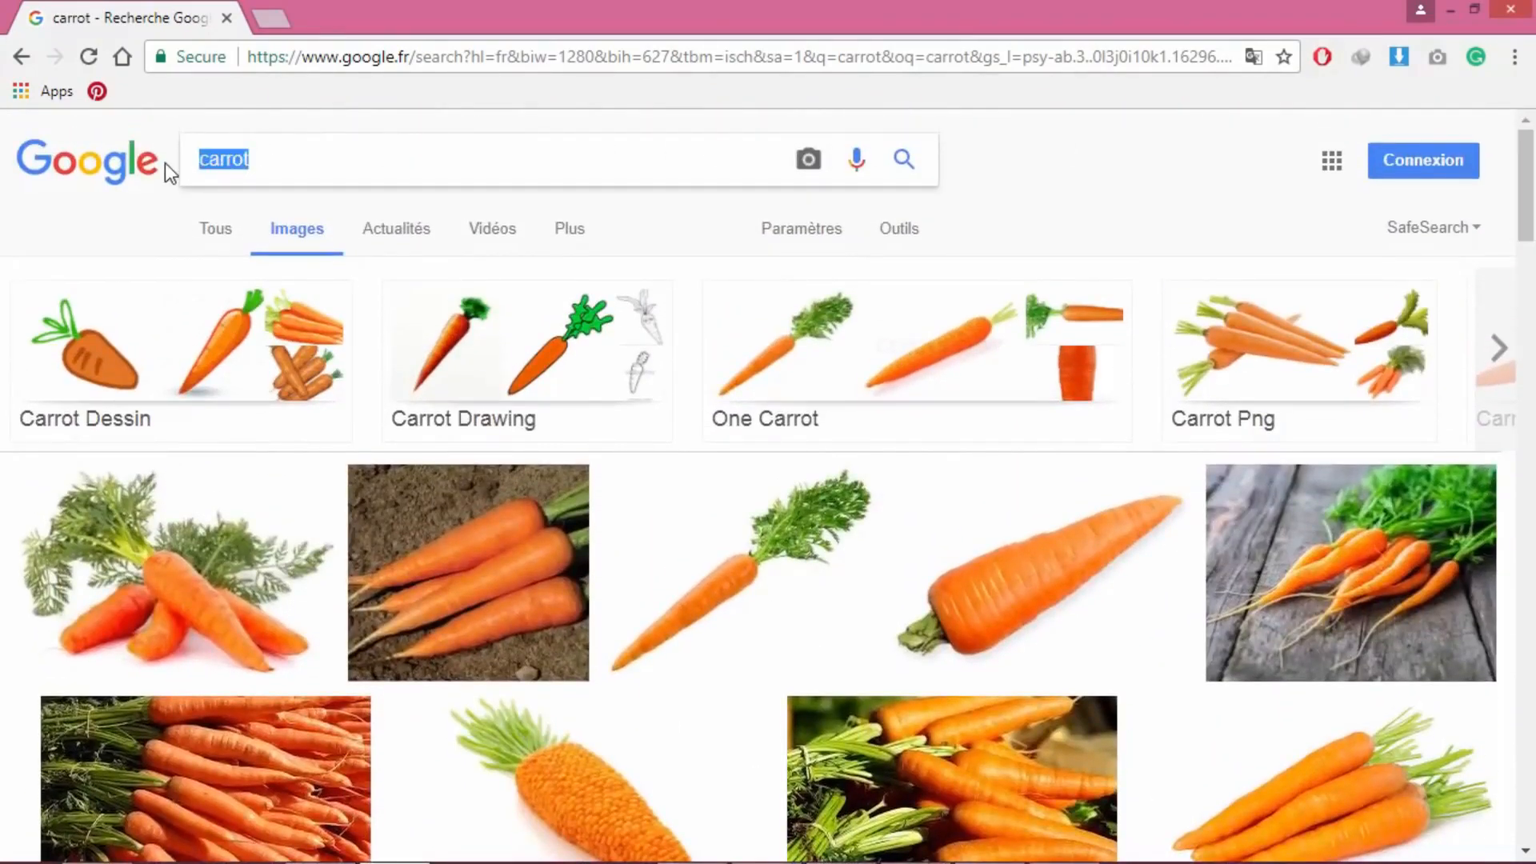
pyautogui.write('crow')
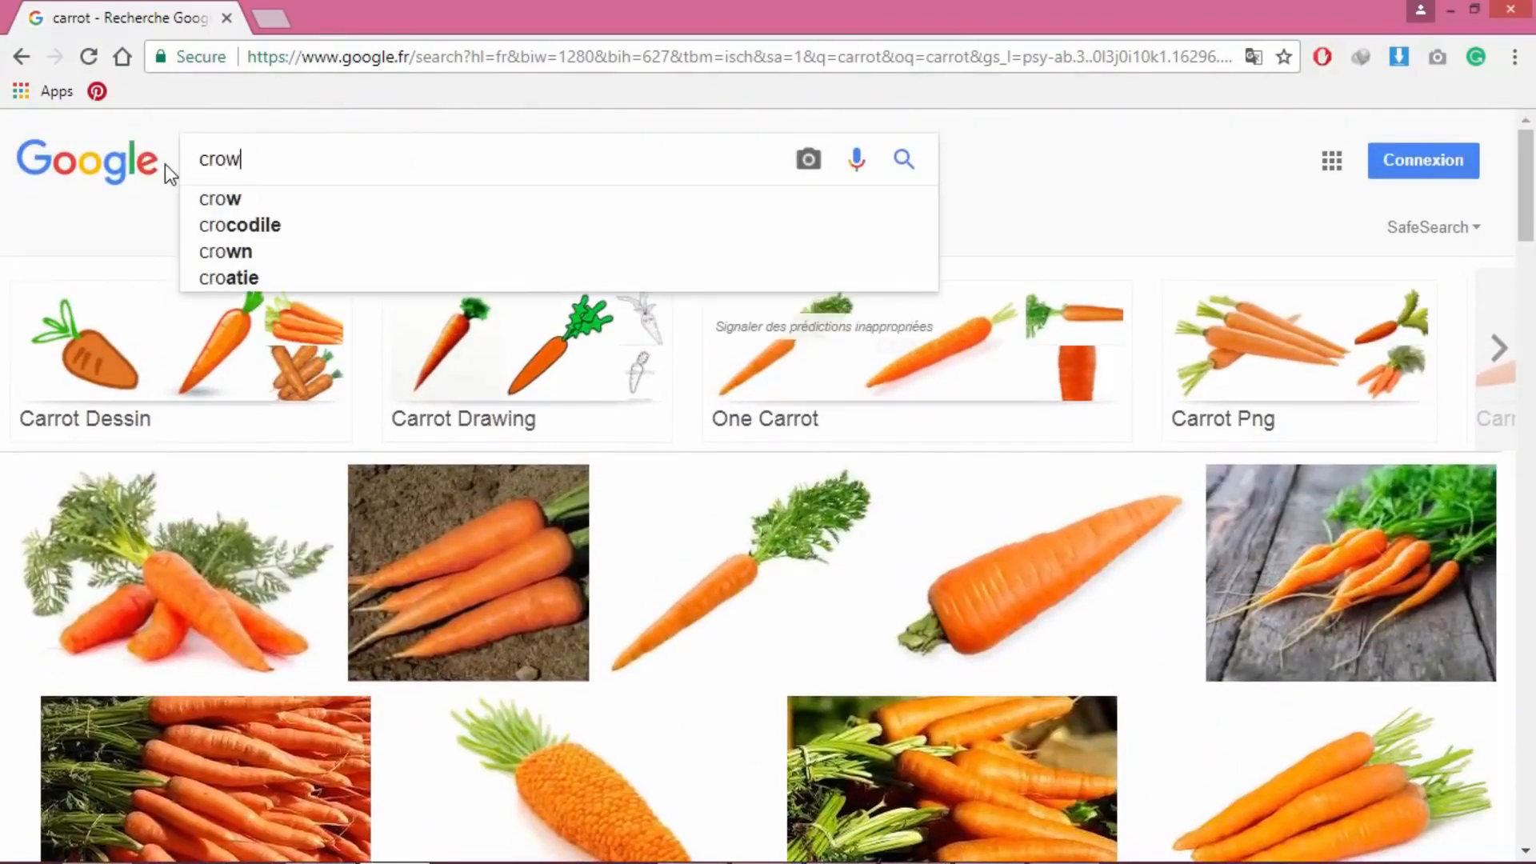
pyautogui.write('n')
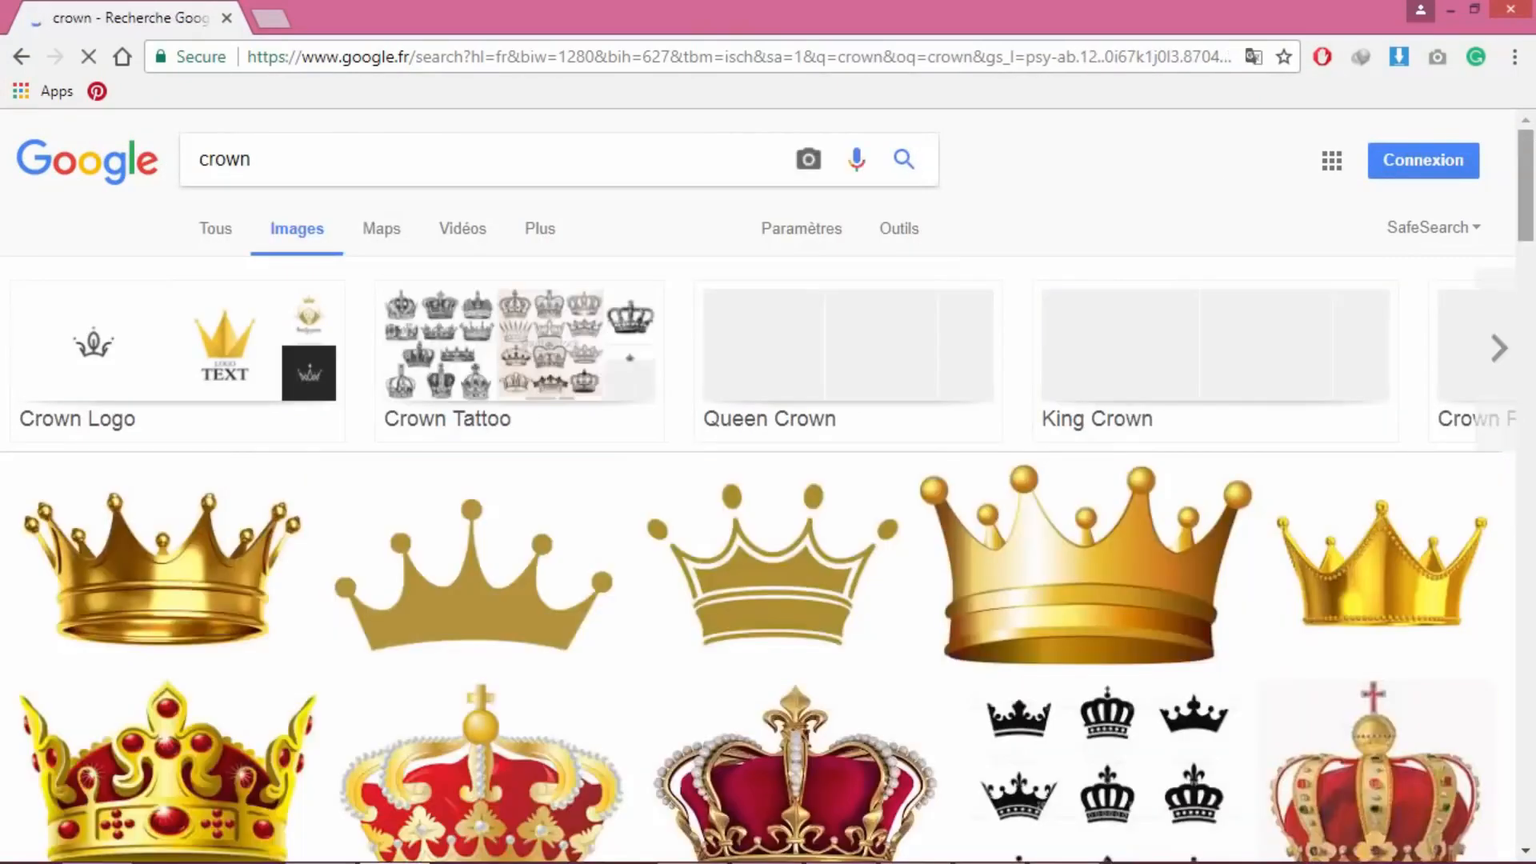
# Step: Browse the crown illustration and logo results, then return to the top of the page
pyautogui.scroll(-10, 1532, 160)
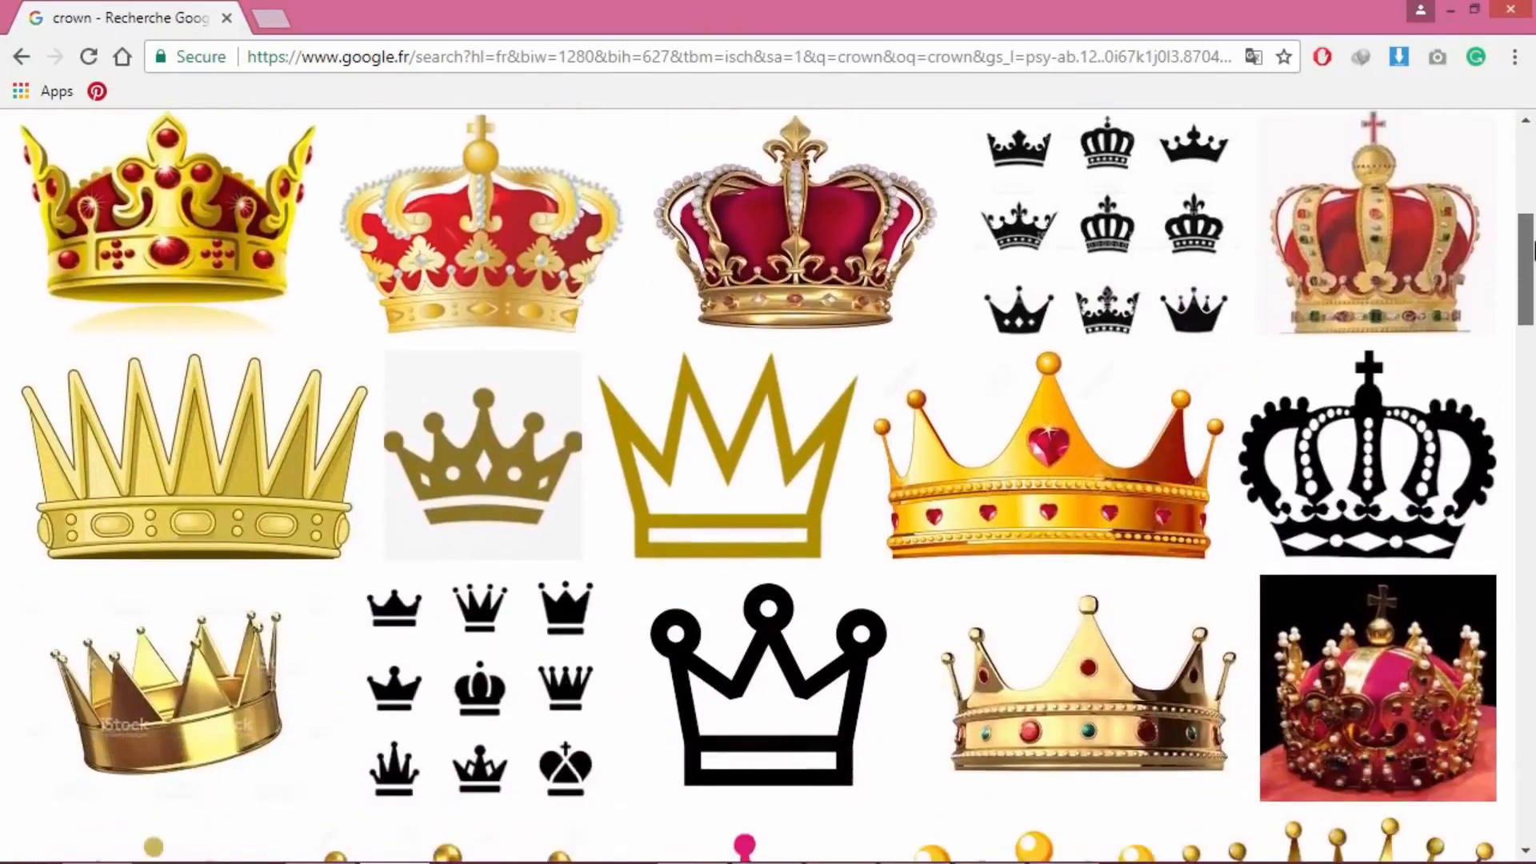
pyautogui.scroll(-9, 768, 480)
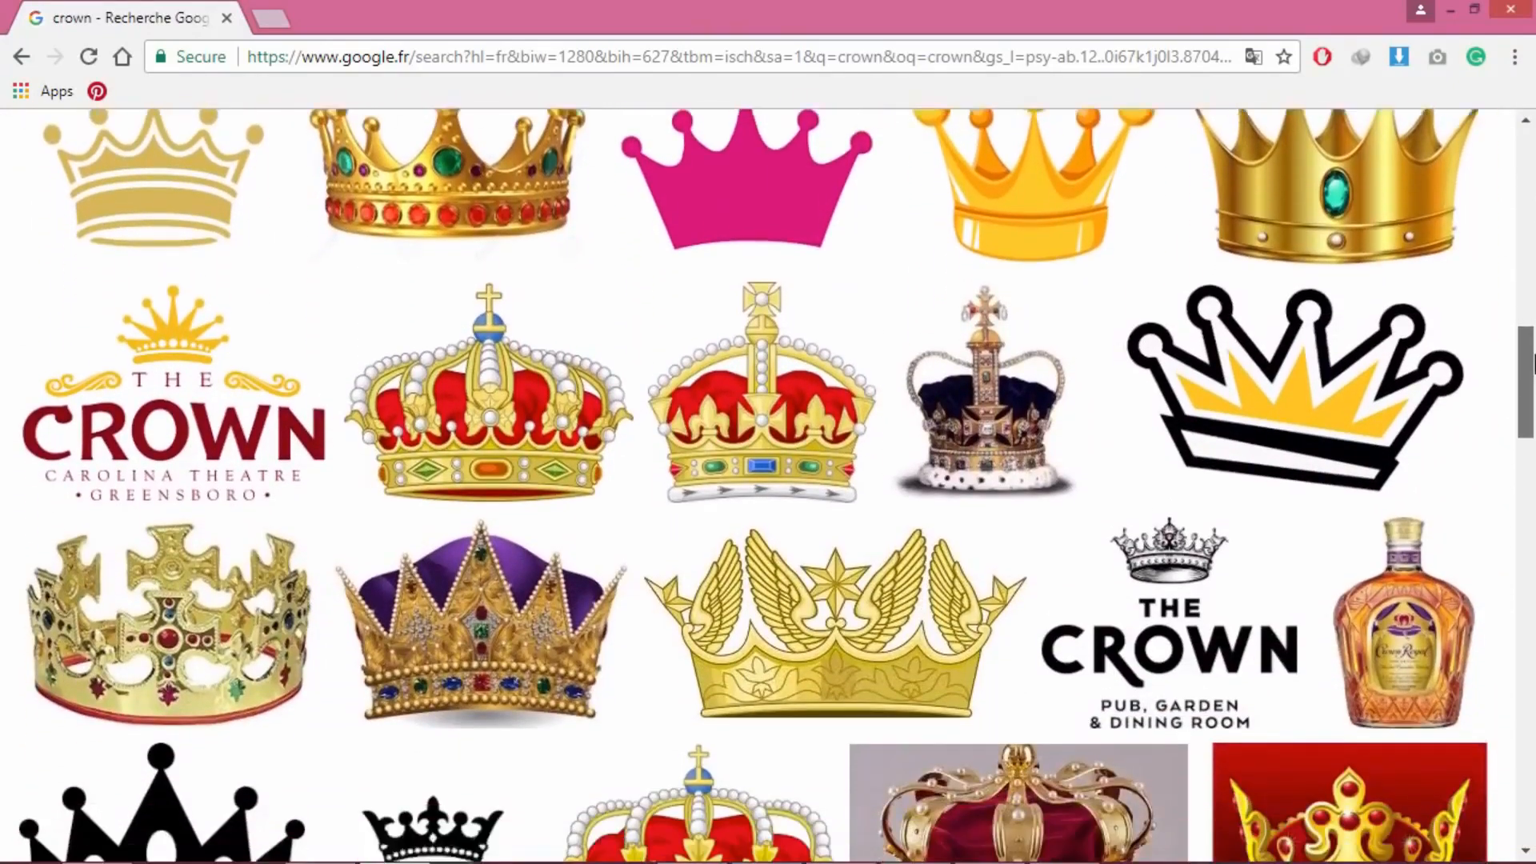
pyautogui.scroll(-10, 769, 480)
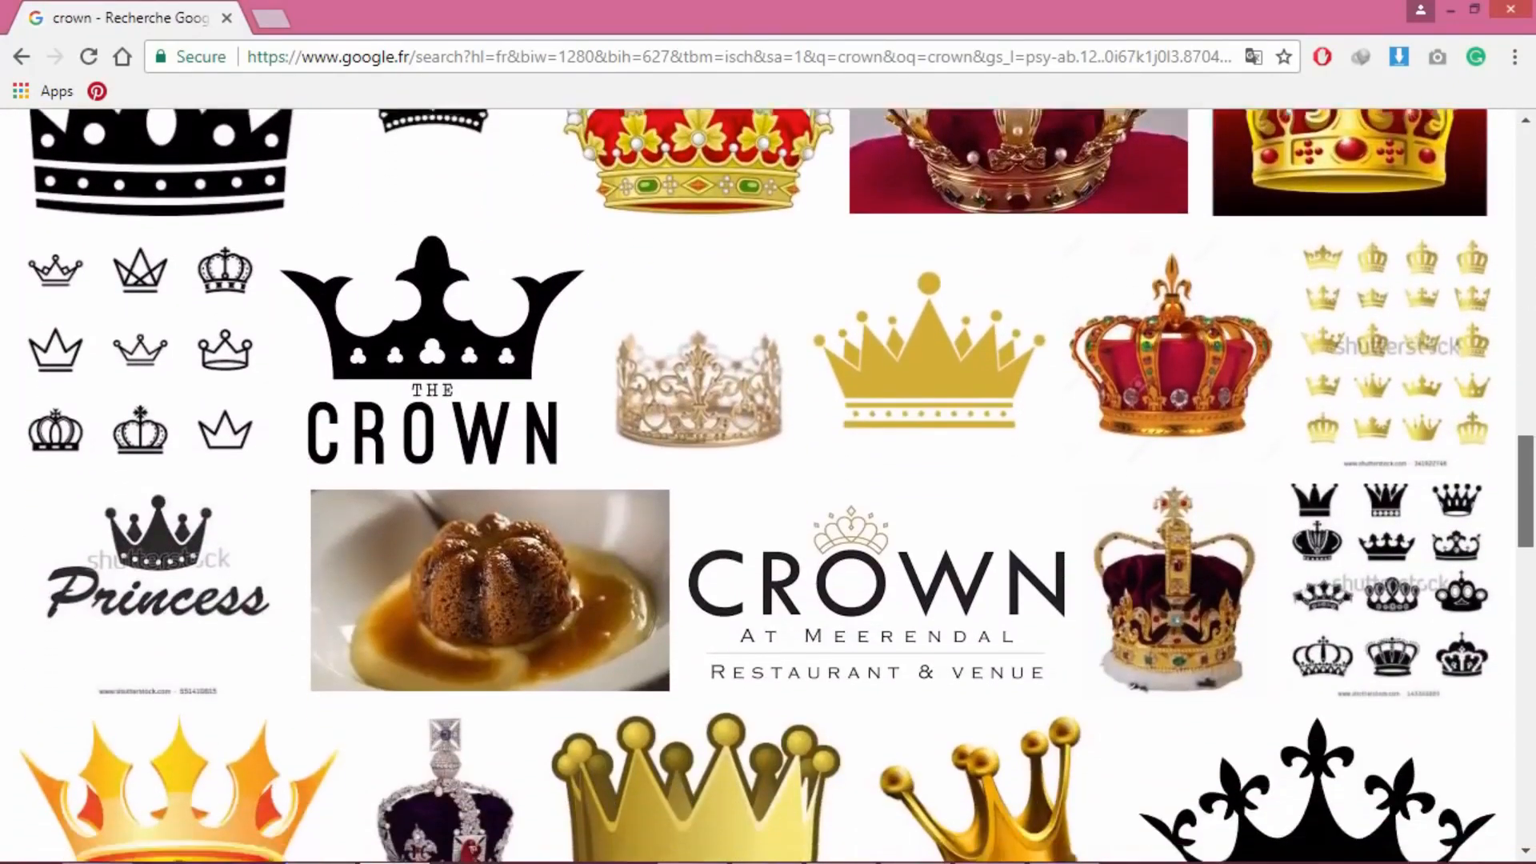
pyautogui.scroll(-3, 1527, 504)
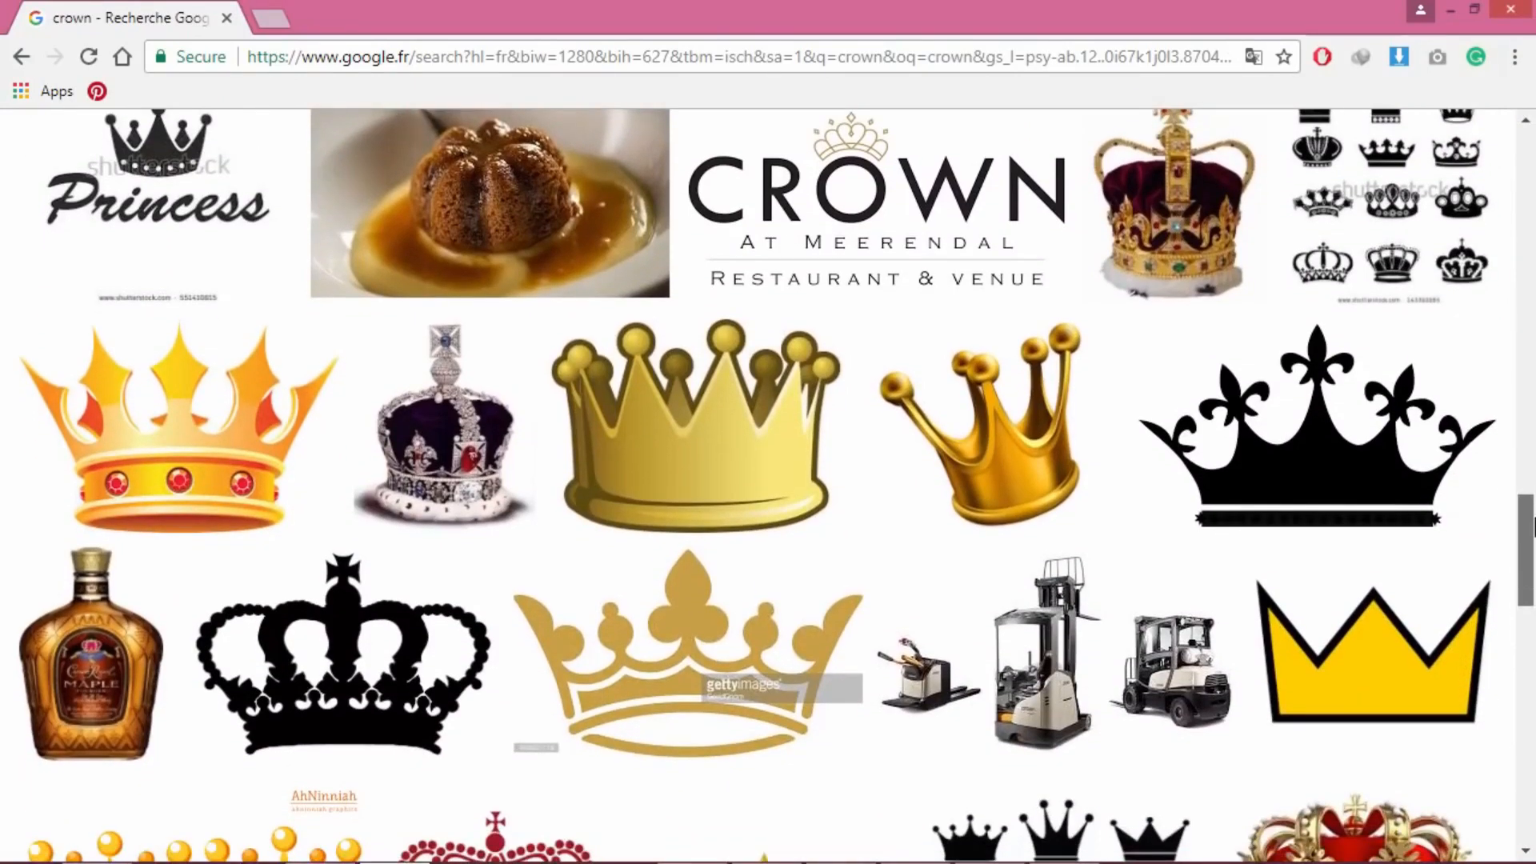
pyautogui.scroll(2, 1526, 504)
pyautogui.moveTo(1523, 494); pyautogui.dragTo(1478, 159)
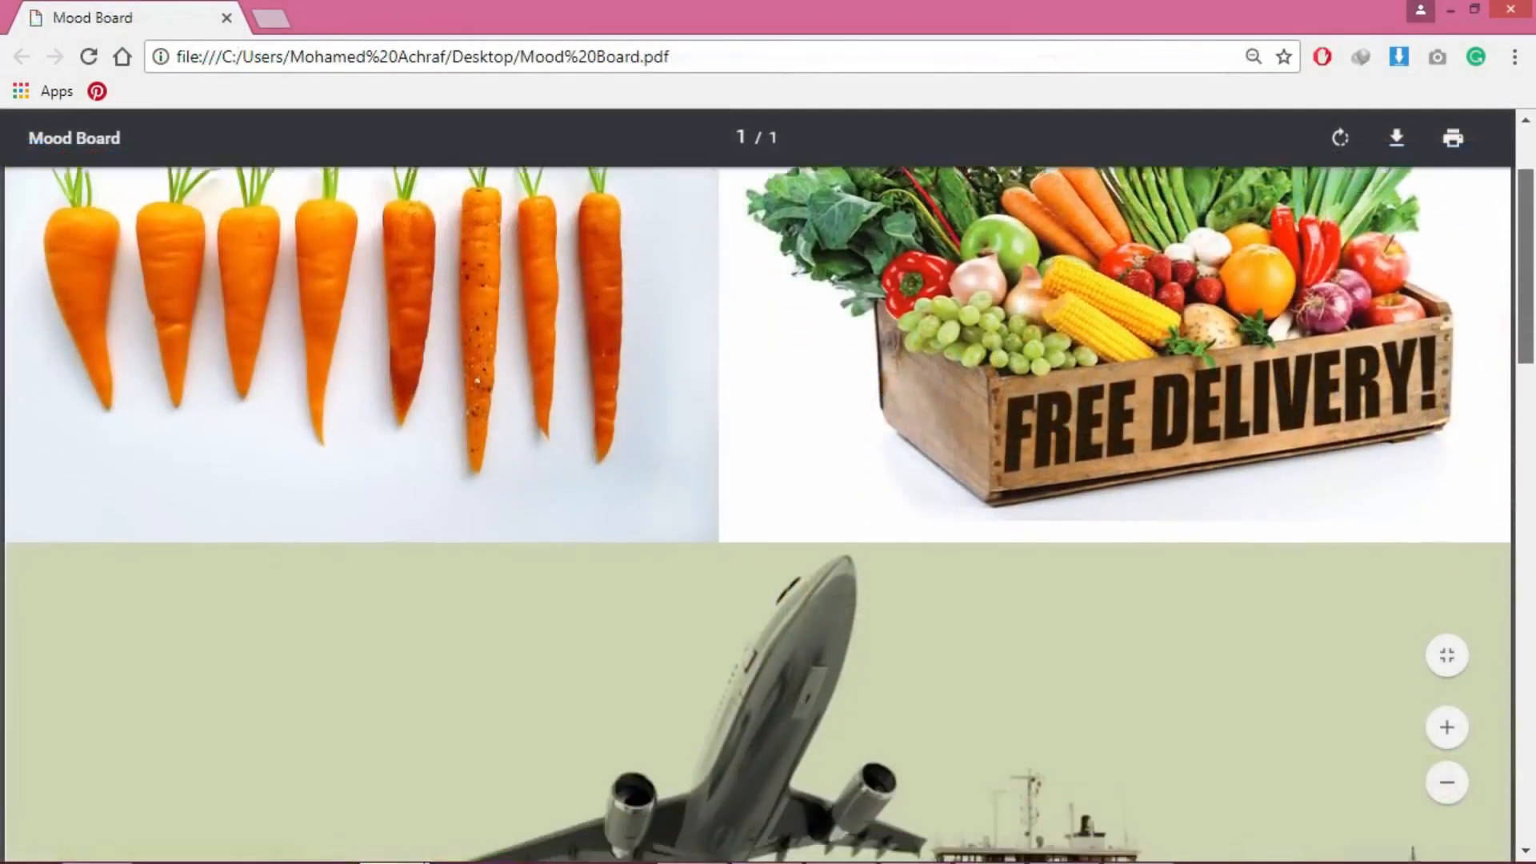
# Step: Scroll down the Mood Board PDF to the gold crown and winged triangle emblem references
pyautogui.scroll(-5, 759, 512)
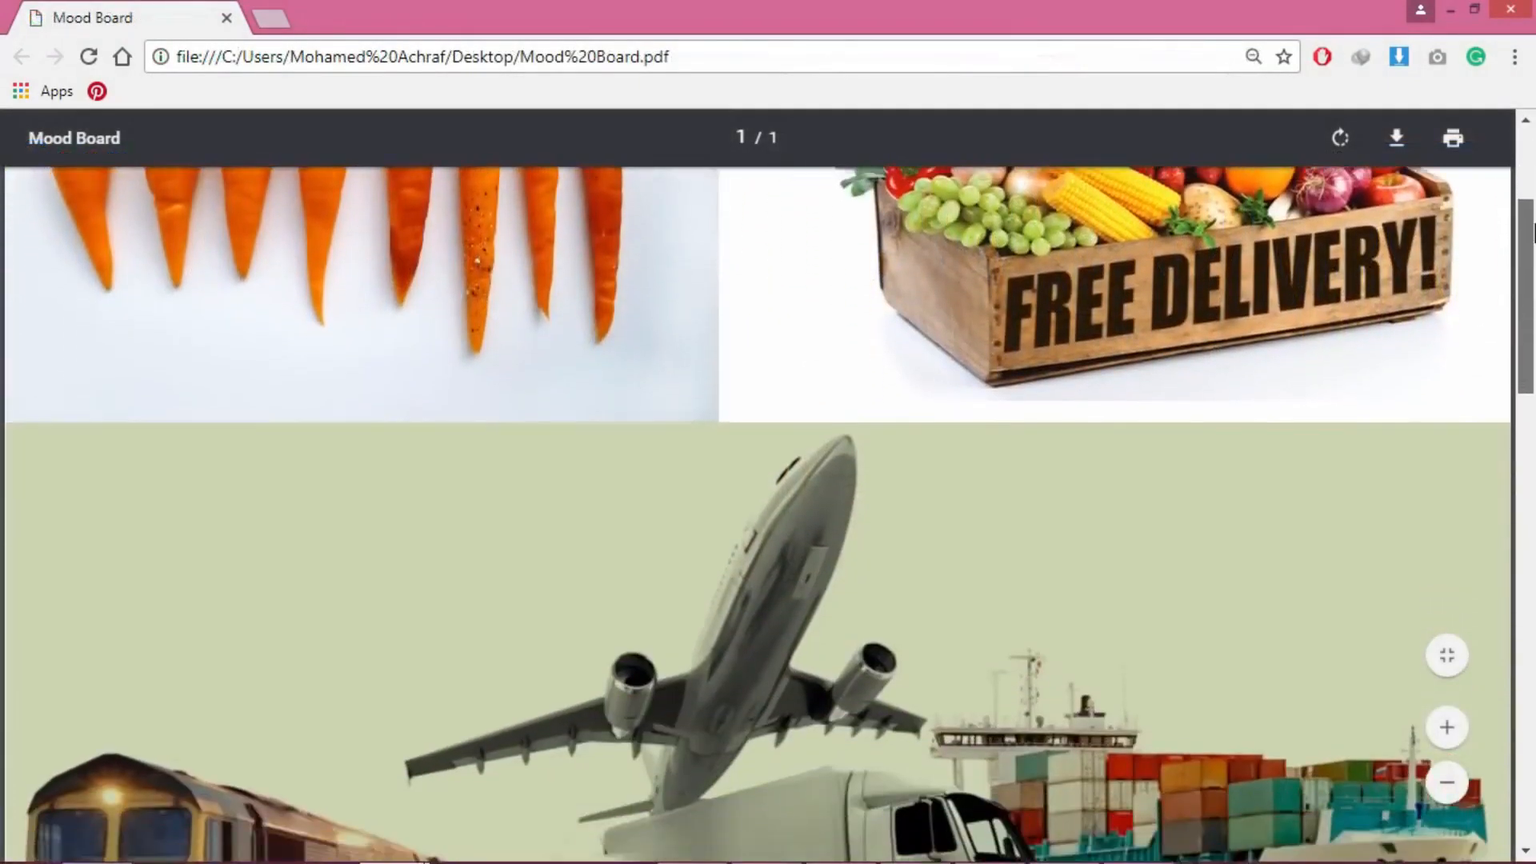
pyautogui.scroll(-5, 759, 512)
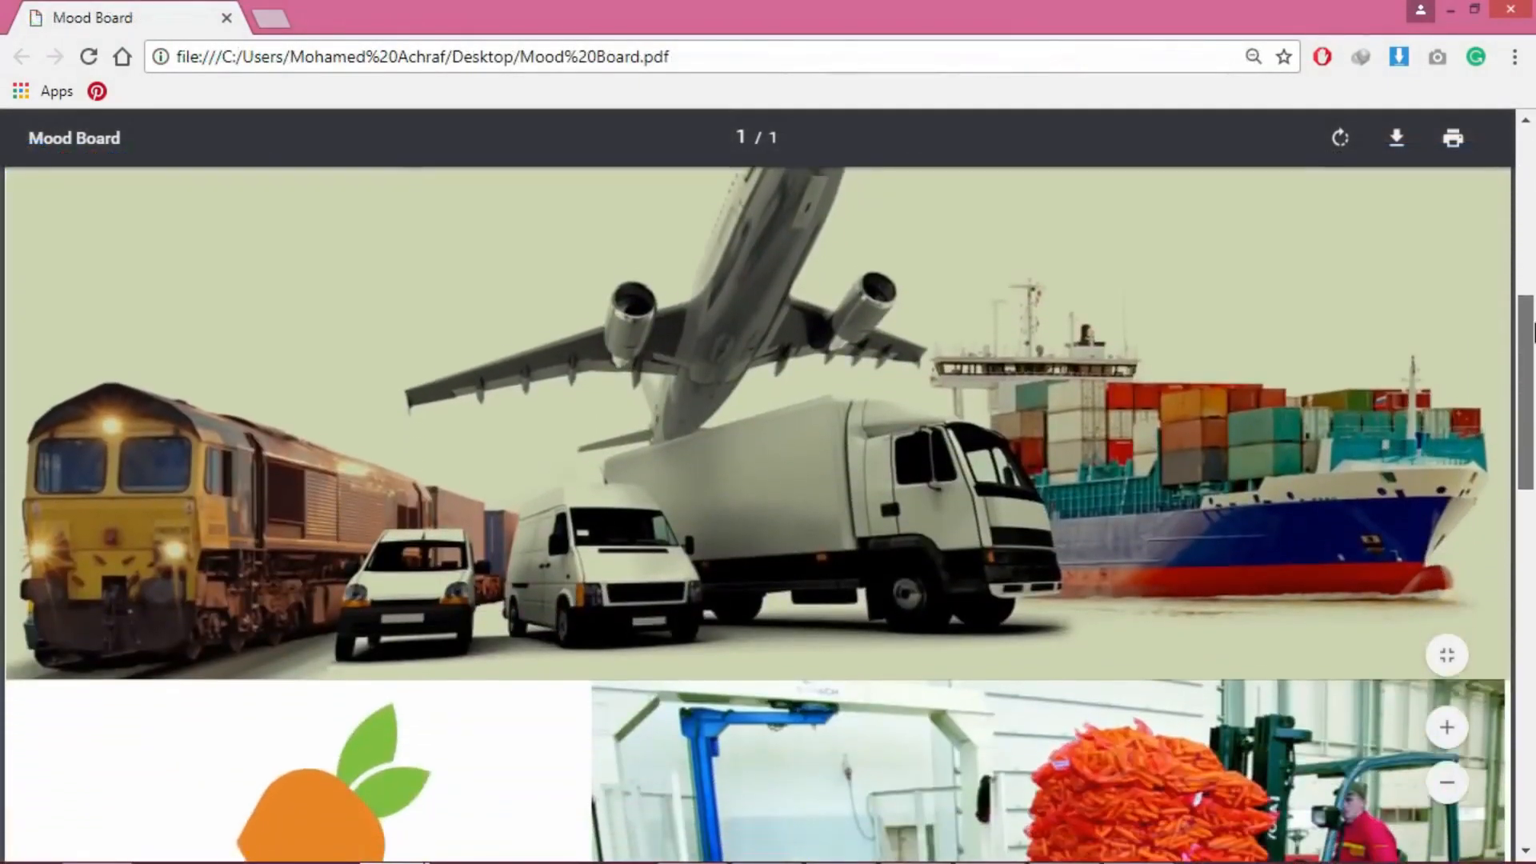
pyautogui.scroll(-5, 1532, 534)
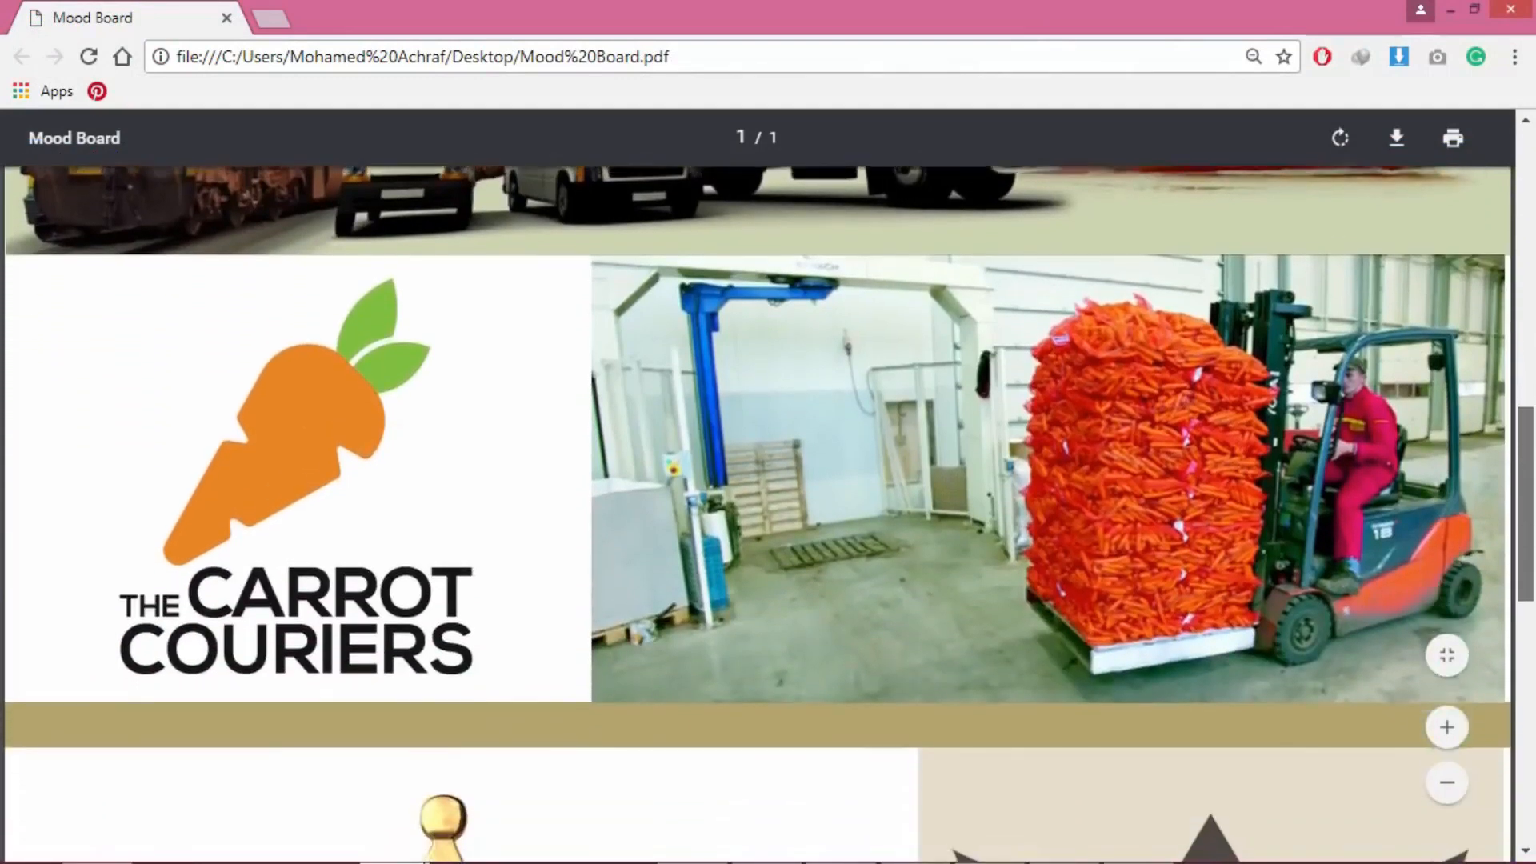
pyautogui.scroll(-5, 1533, 534)
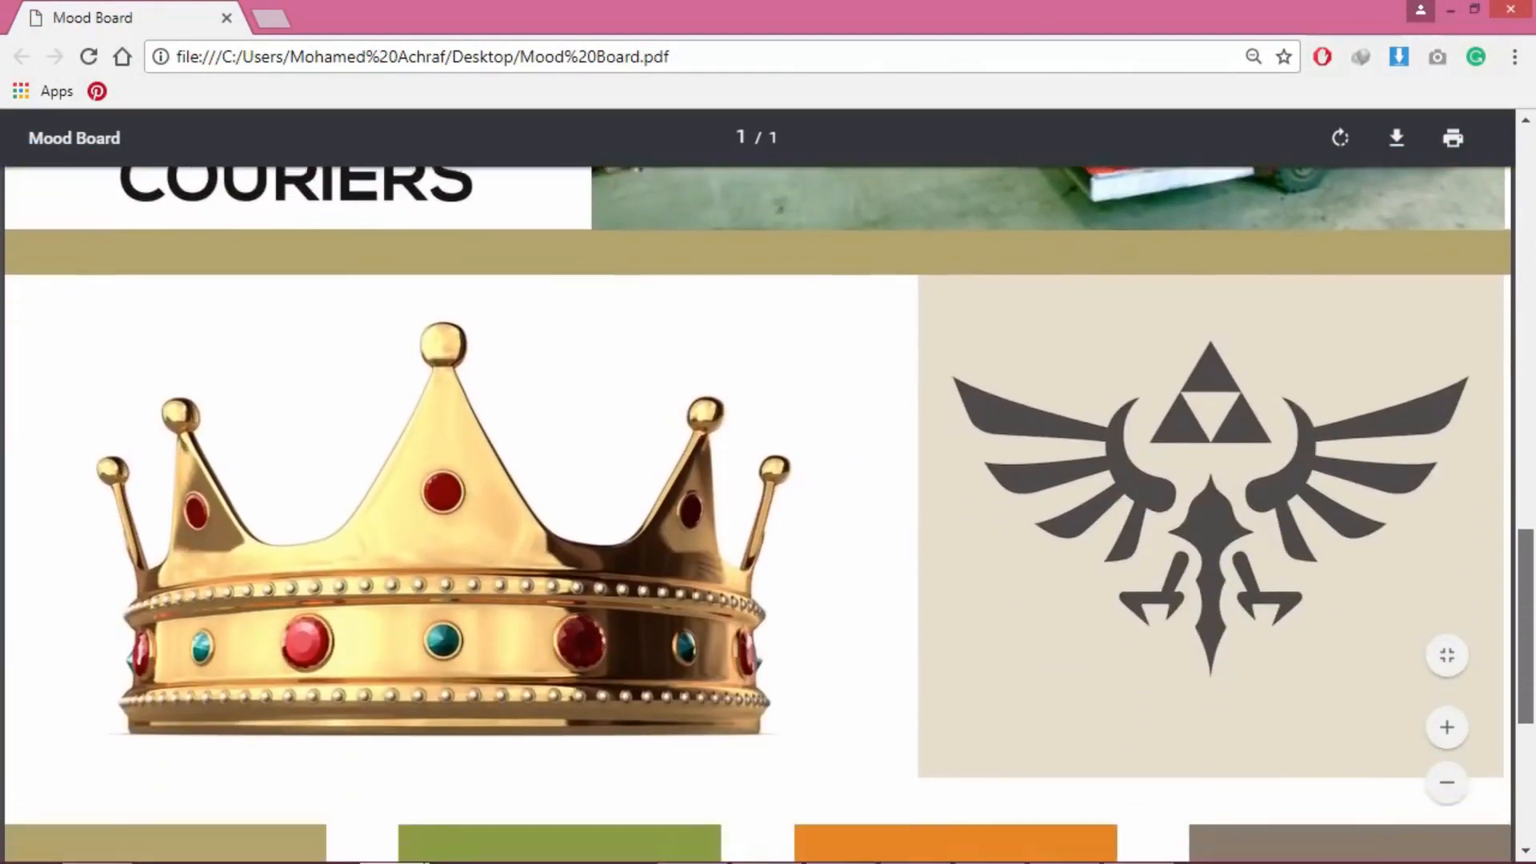
pyautogui.scroll(-3, 1533, 684)
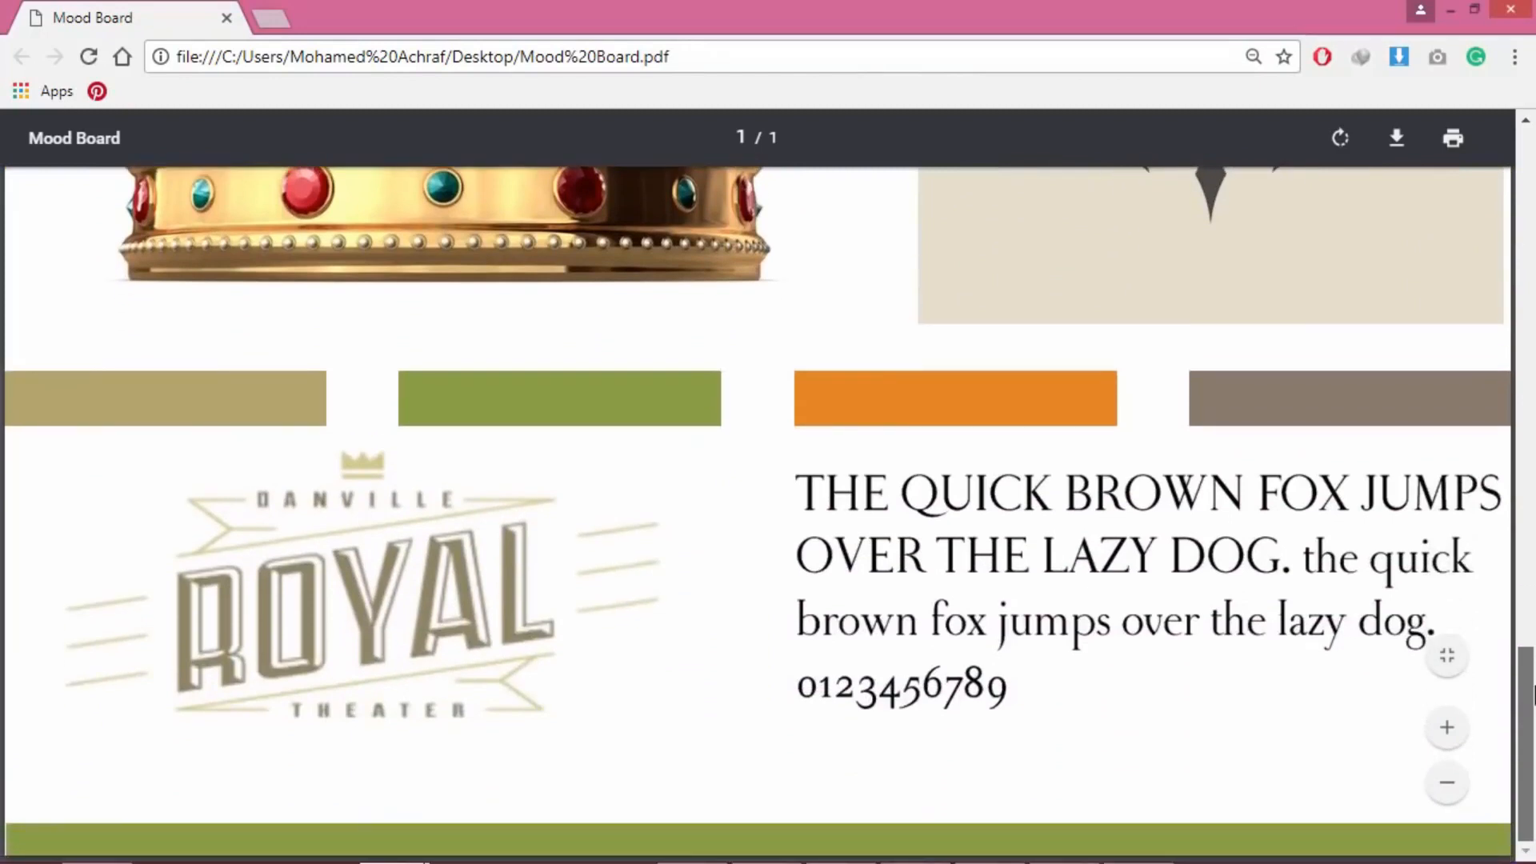
pyautogui.moveTo(1532, 679); pyautogui.dragTo(1532, 144)
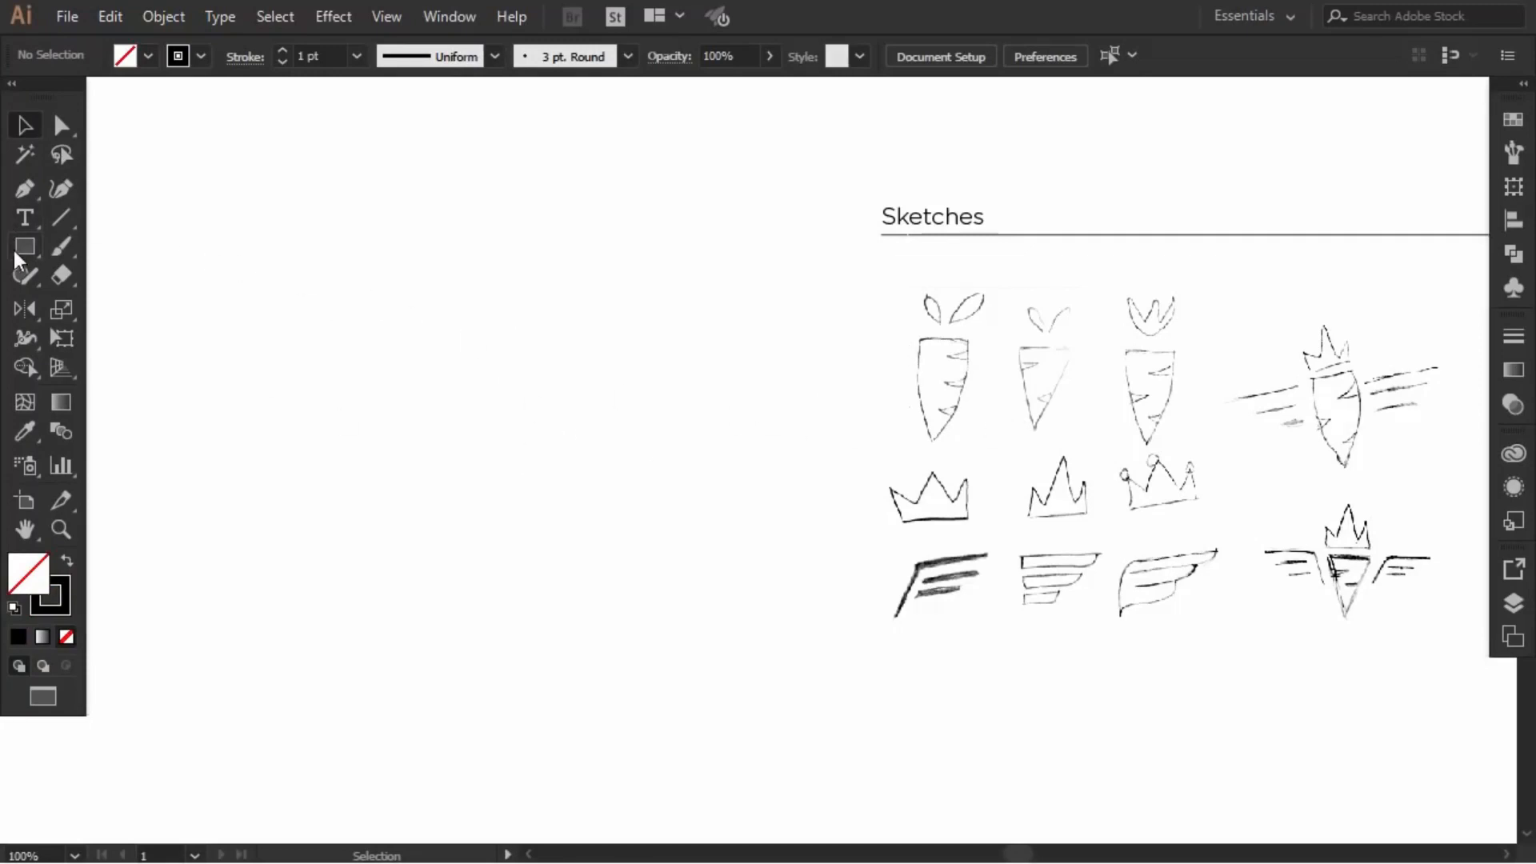
# Step: Draw a perfect circle and place an overlapping copy to its left
pyautogui.moveTo(22, 246); pyautogui.dragTo(108, 304)
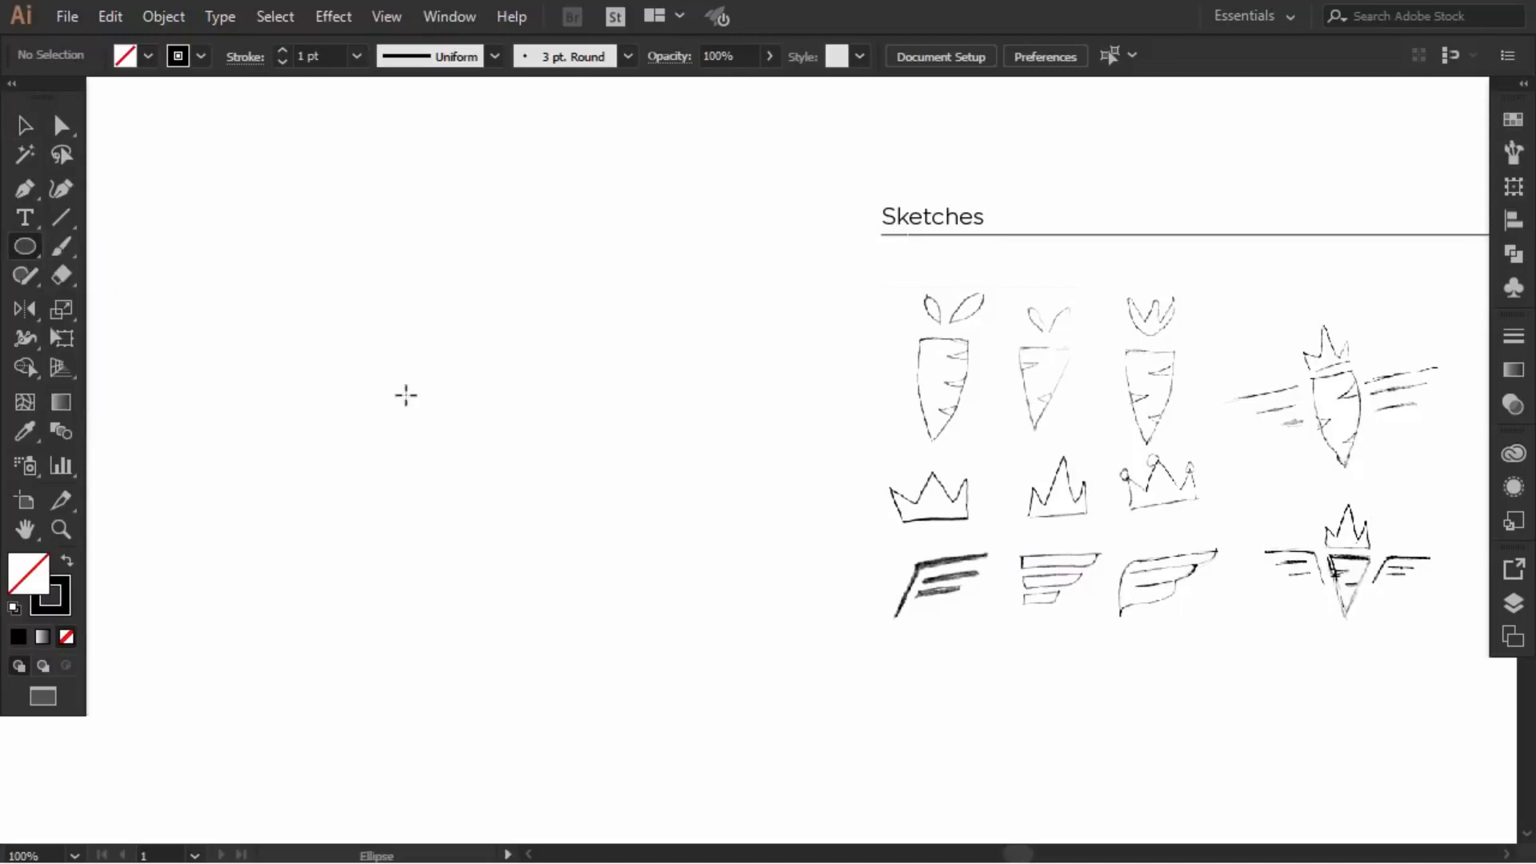
pyautogui.moveTo(325, 294); pyautogui.dragTo(585, 501)
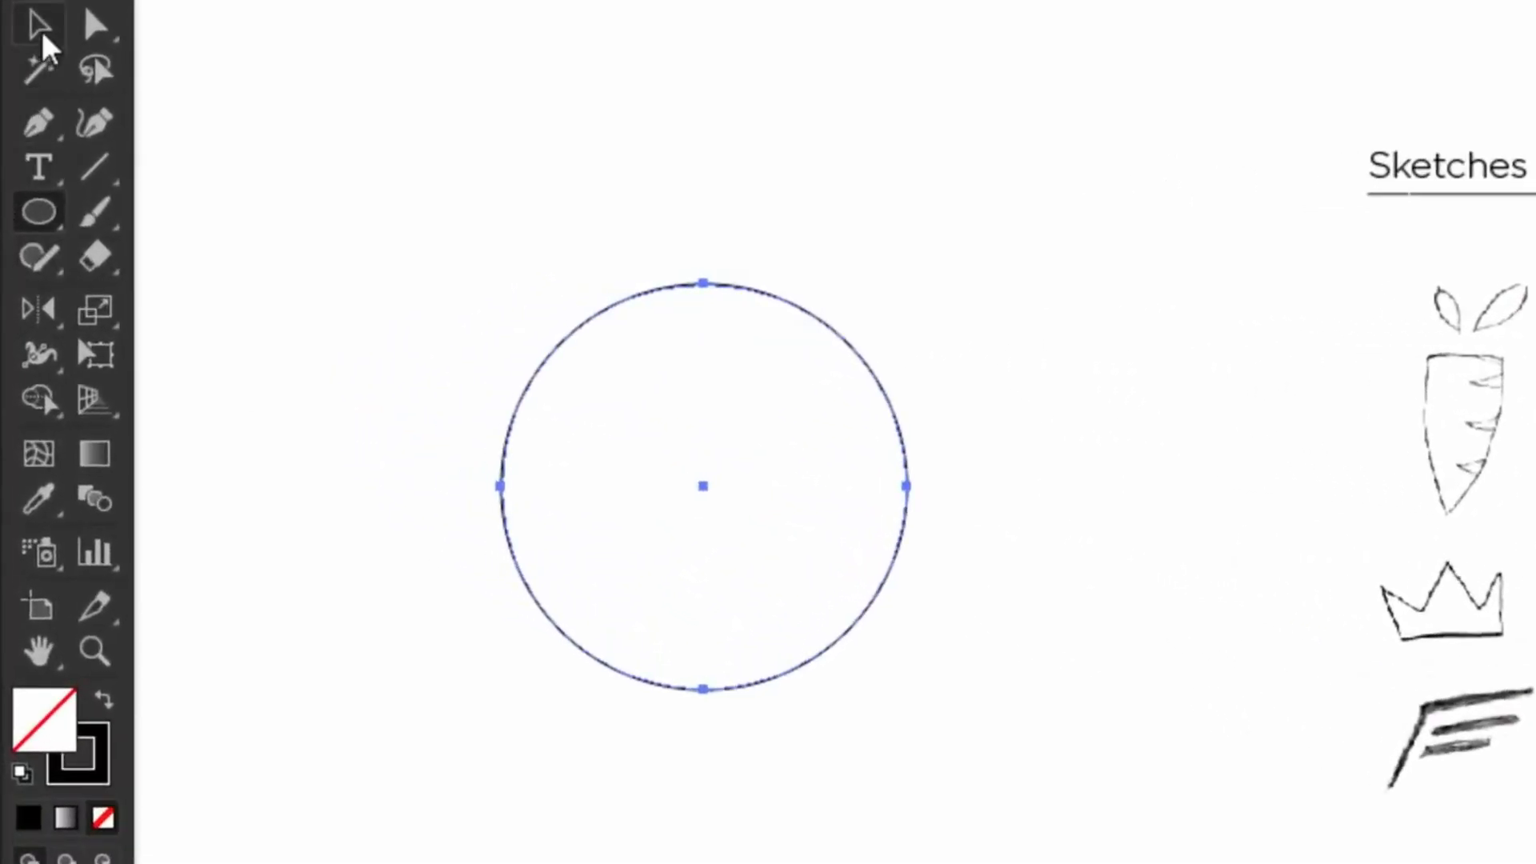
pyautogui.click(30, 97)
pyautogui.click(452, 197)
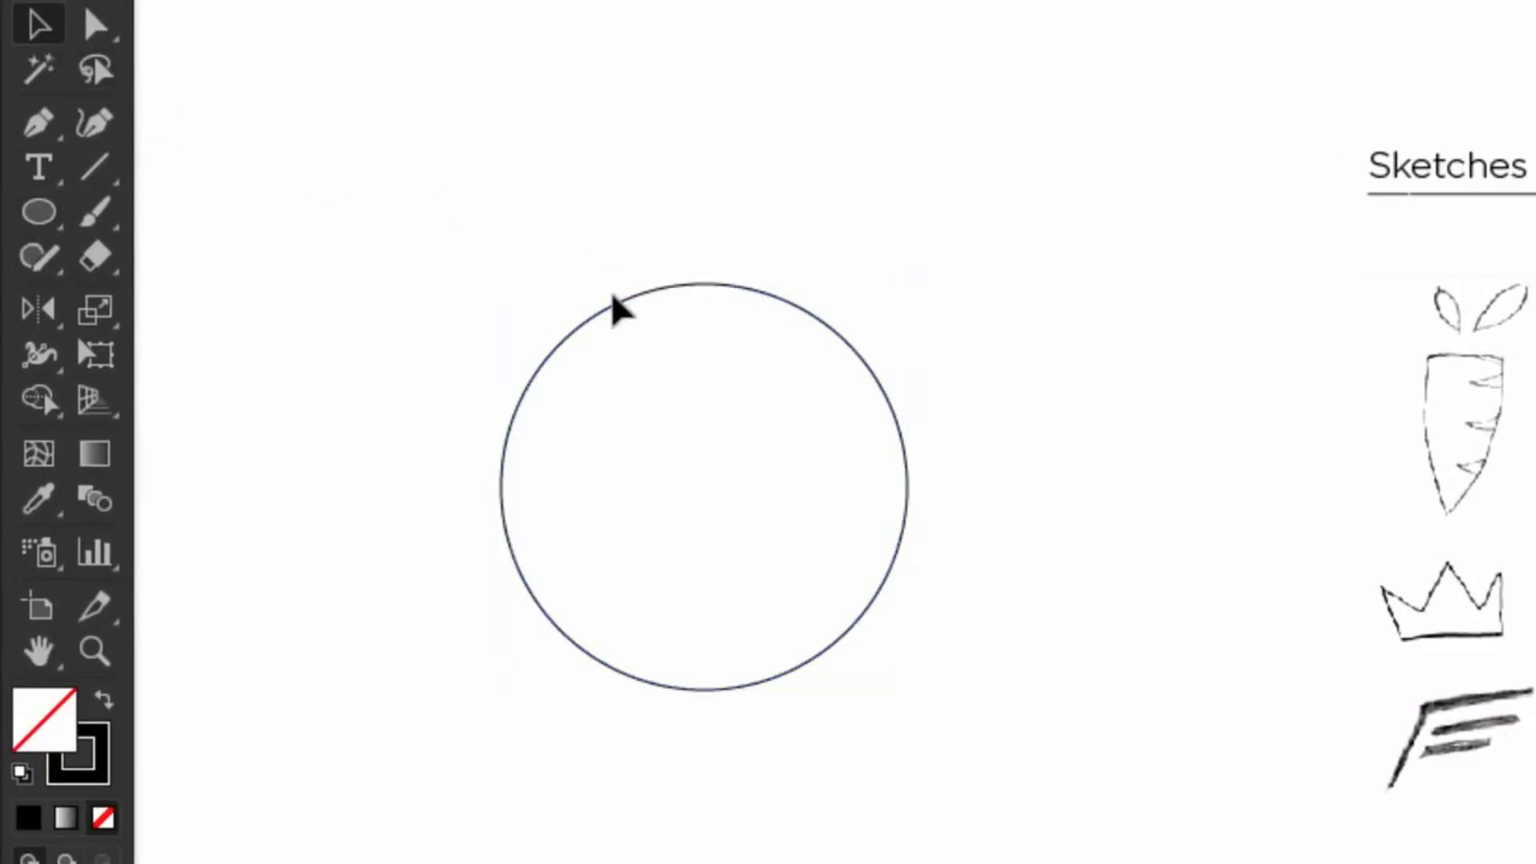
pyautogui.moveTo(636, 304); pyautogui.dragTo(836, 309)
pyautogui.moveTo(877, 380); pyautogui.dragTo(761, 382)
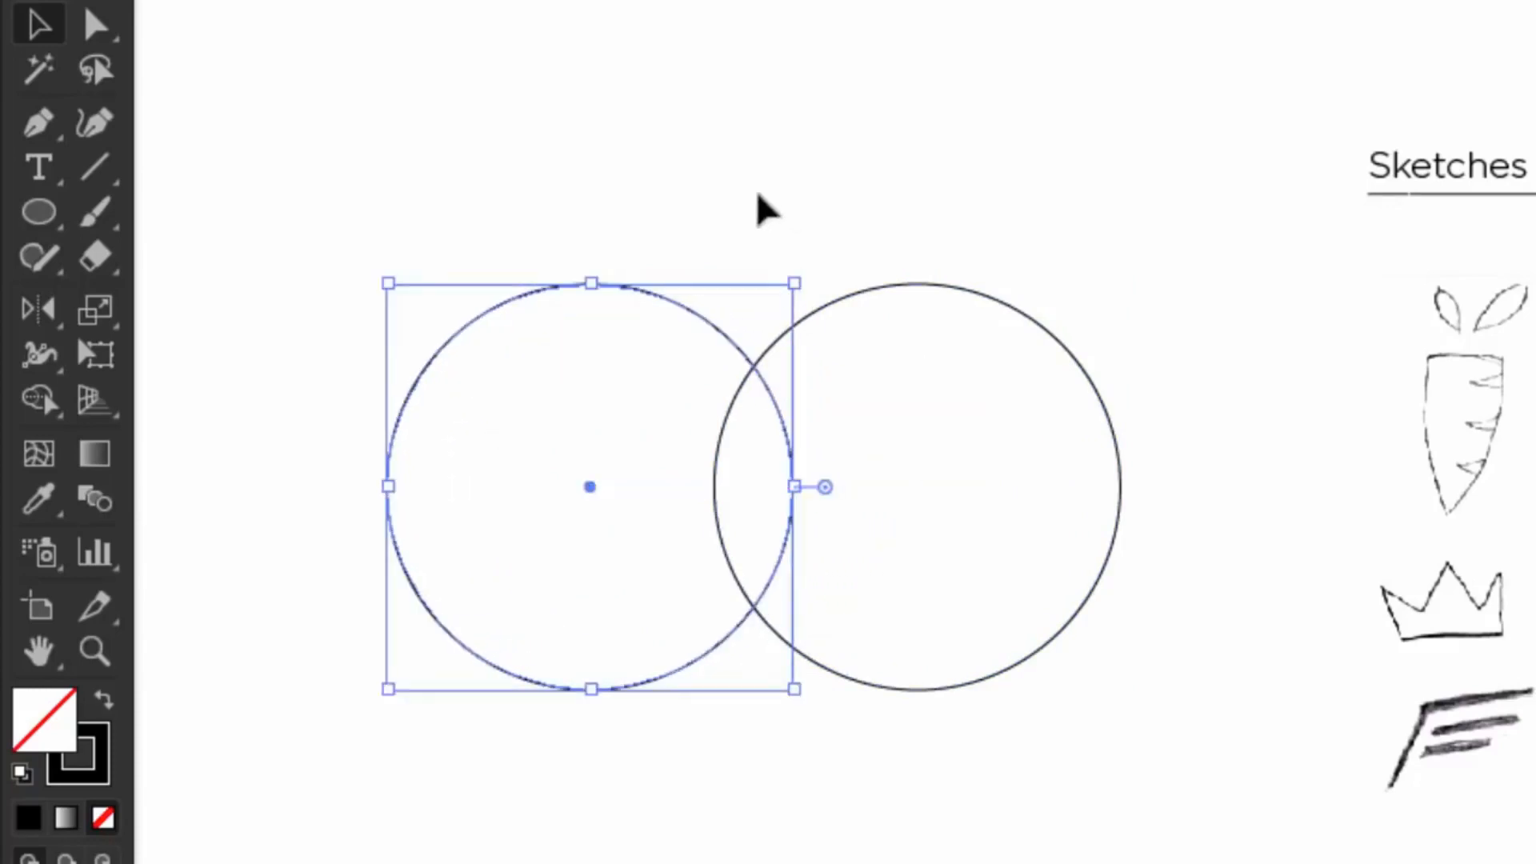
# Step: Draw a horizontal line across the lower part of both circles
pyautogui.click(168, 200)
pyautogui.click(38, 122)
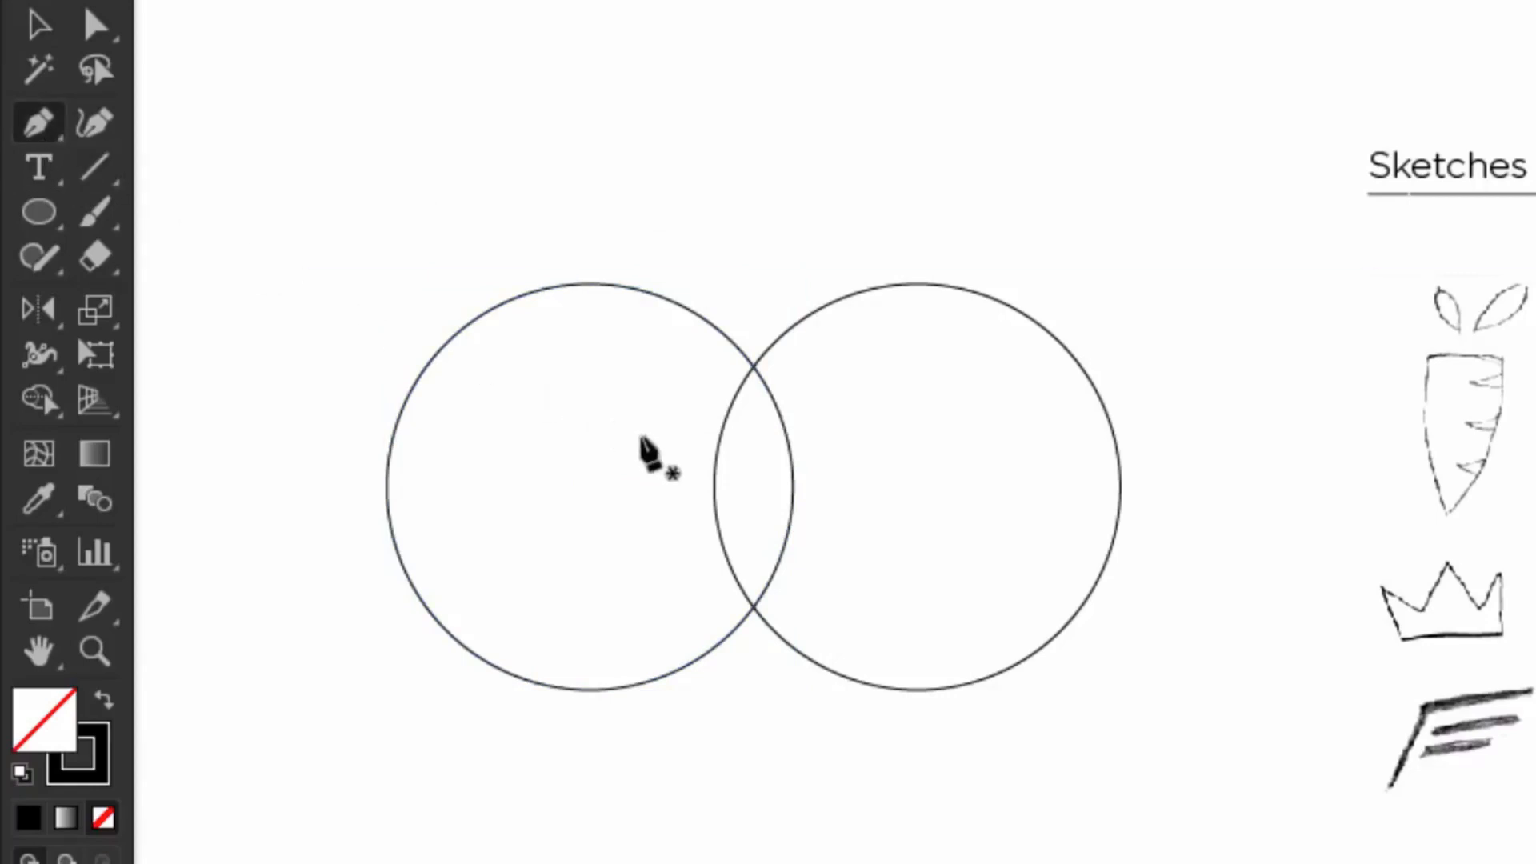
pyautogui.click(682, 464)
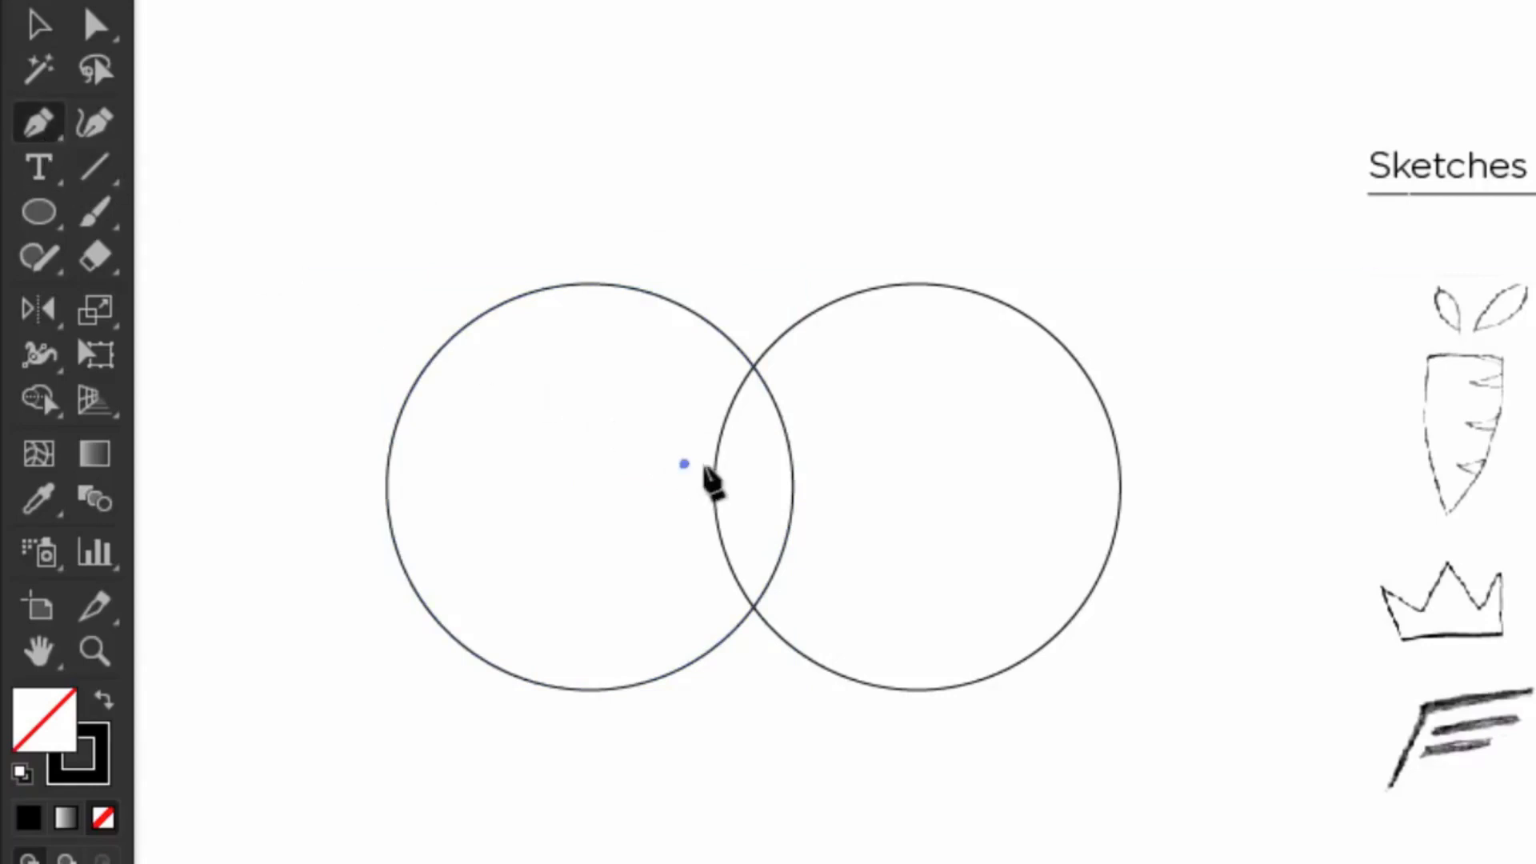
pyautogui.click(878, 464)
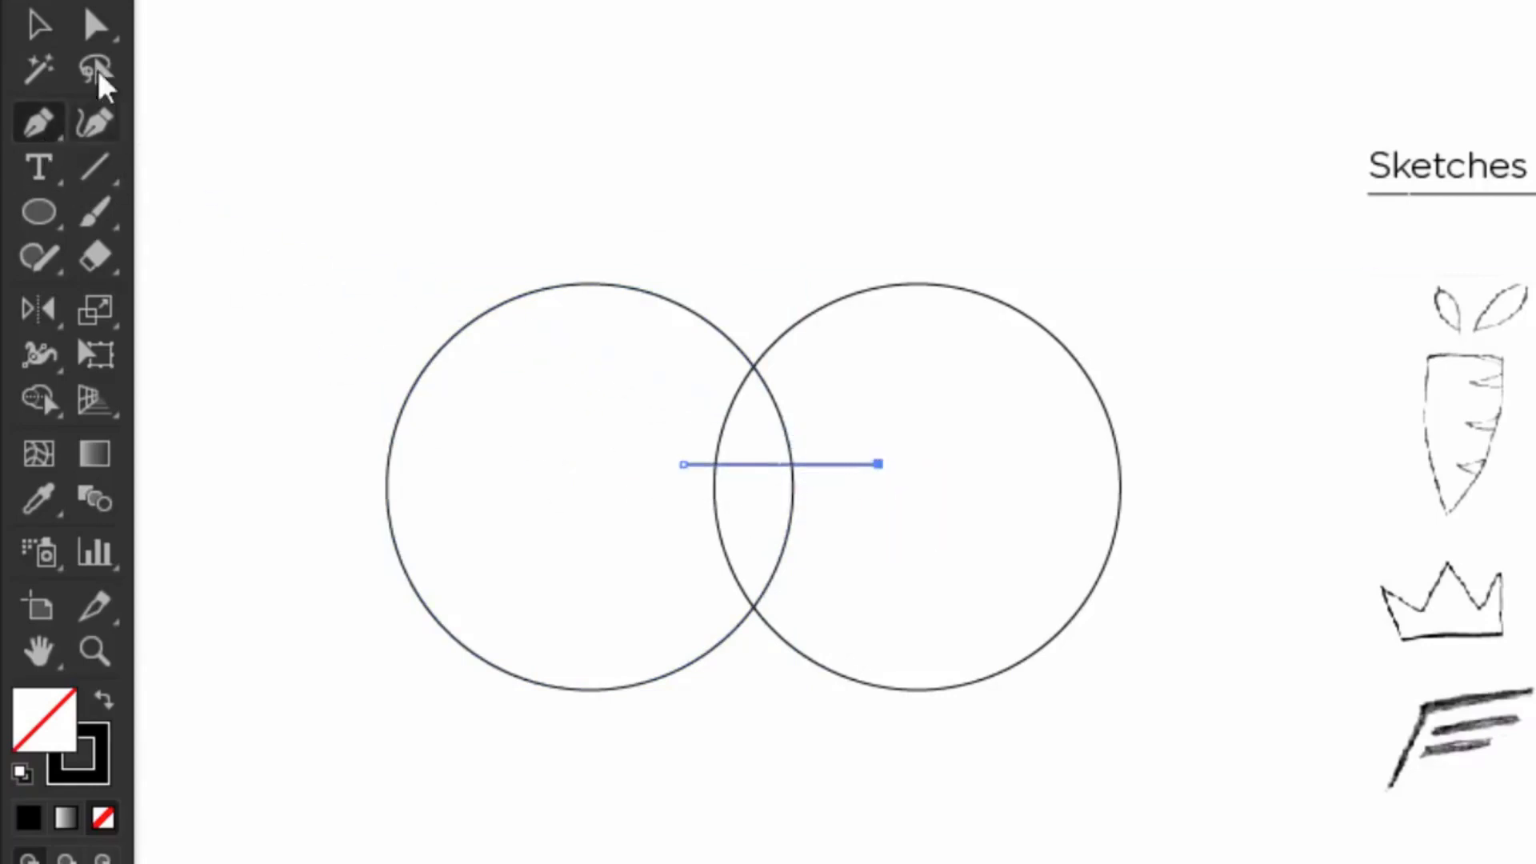
pyautogui.click(42, 28)
# Step: Make a lens shape from the lower circle overlap and delete the circles and line
pyautogui.moveTo(490, 195); pyautogui.dragTo(864, 623)
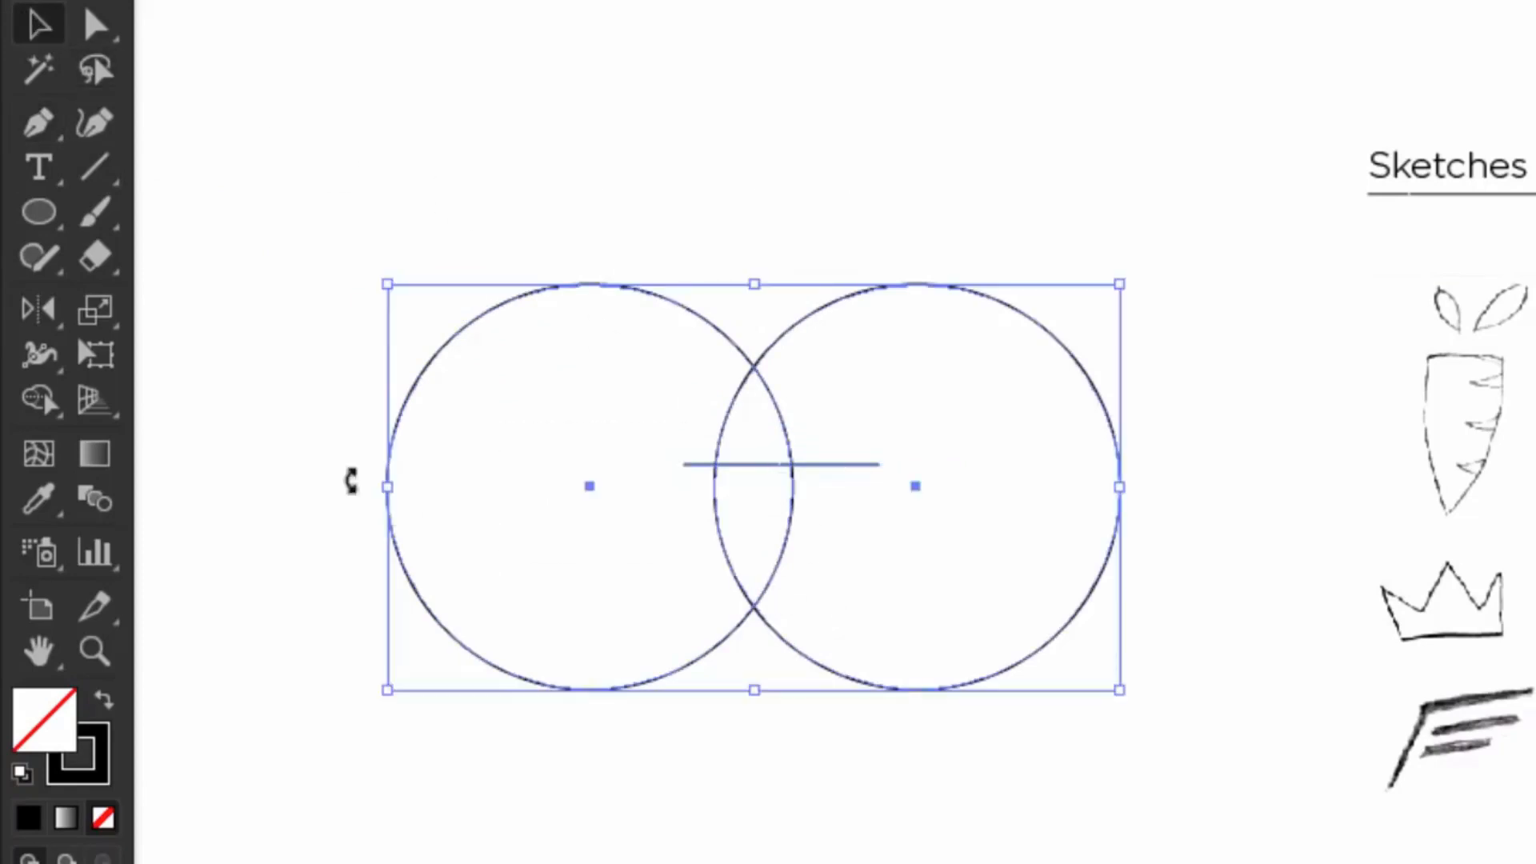
pyautogui.click(42, 403)
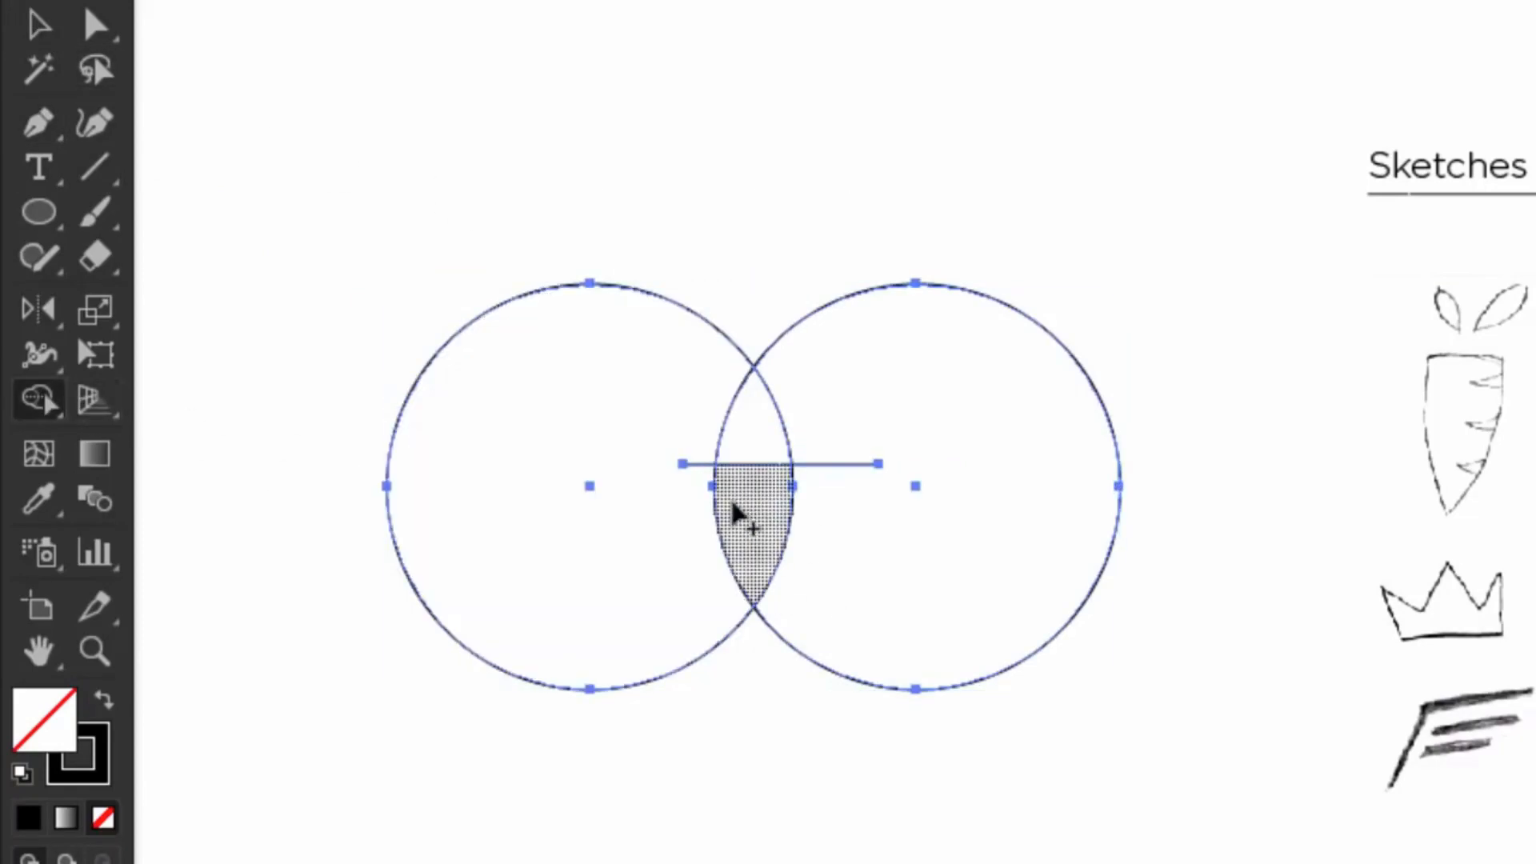
pyautogui.click(752, 516)
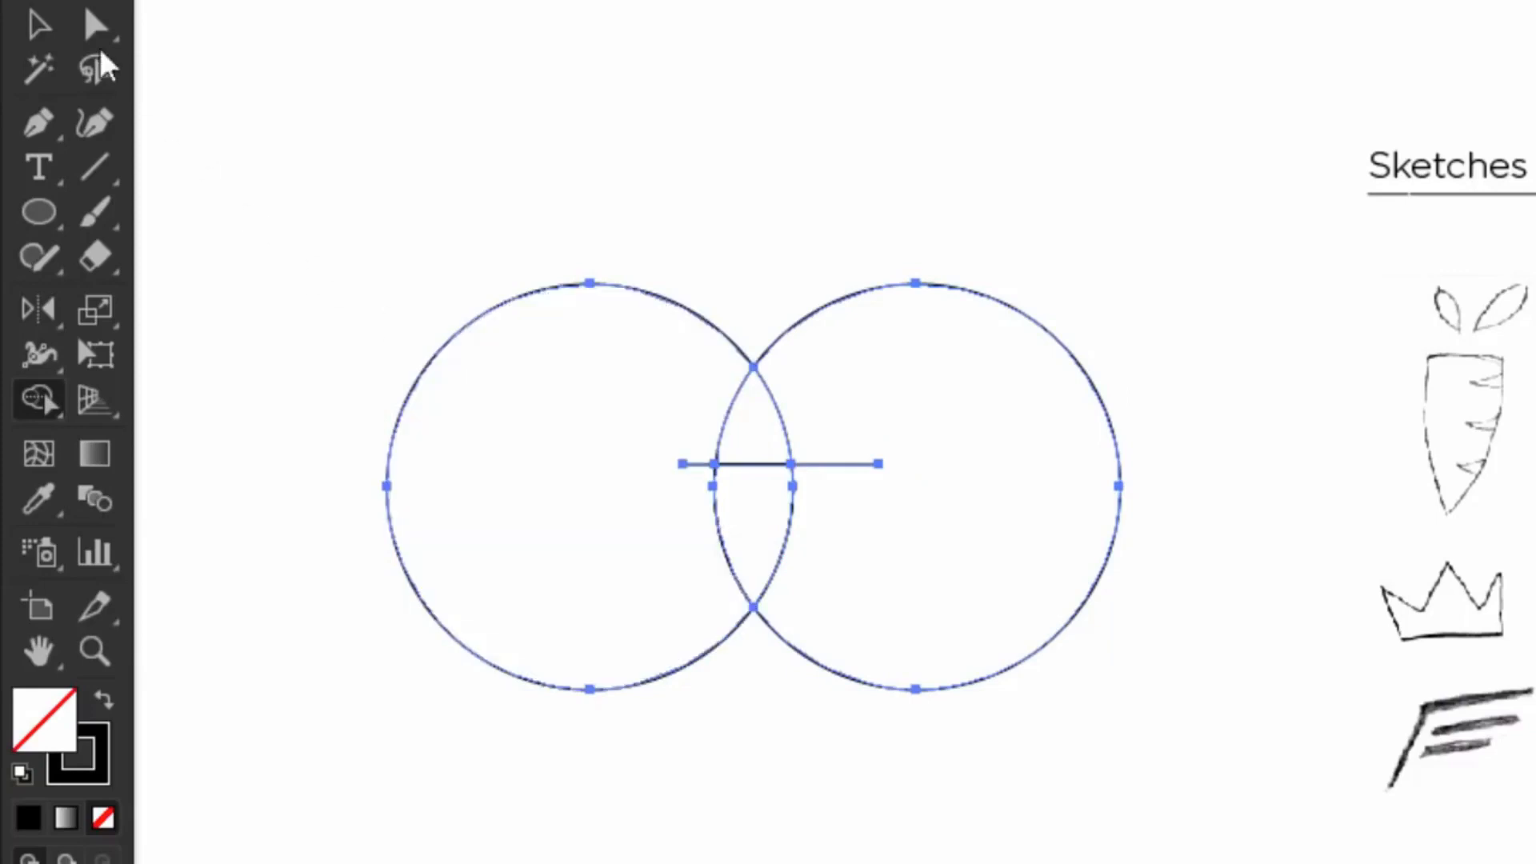
pyautogui.click(40, 28)
pyautogui.hotkey('ctrl', 'a')
pyautogui.click(312, 89)
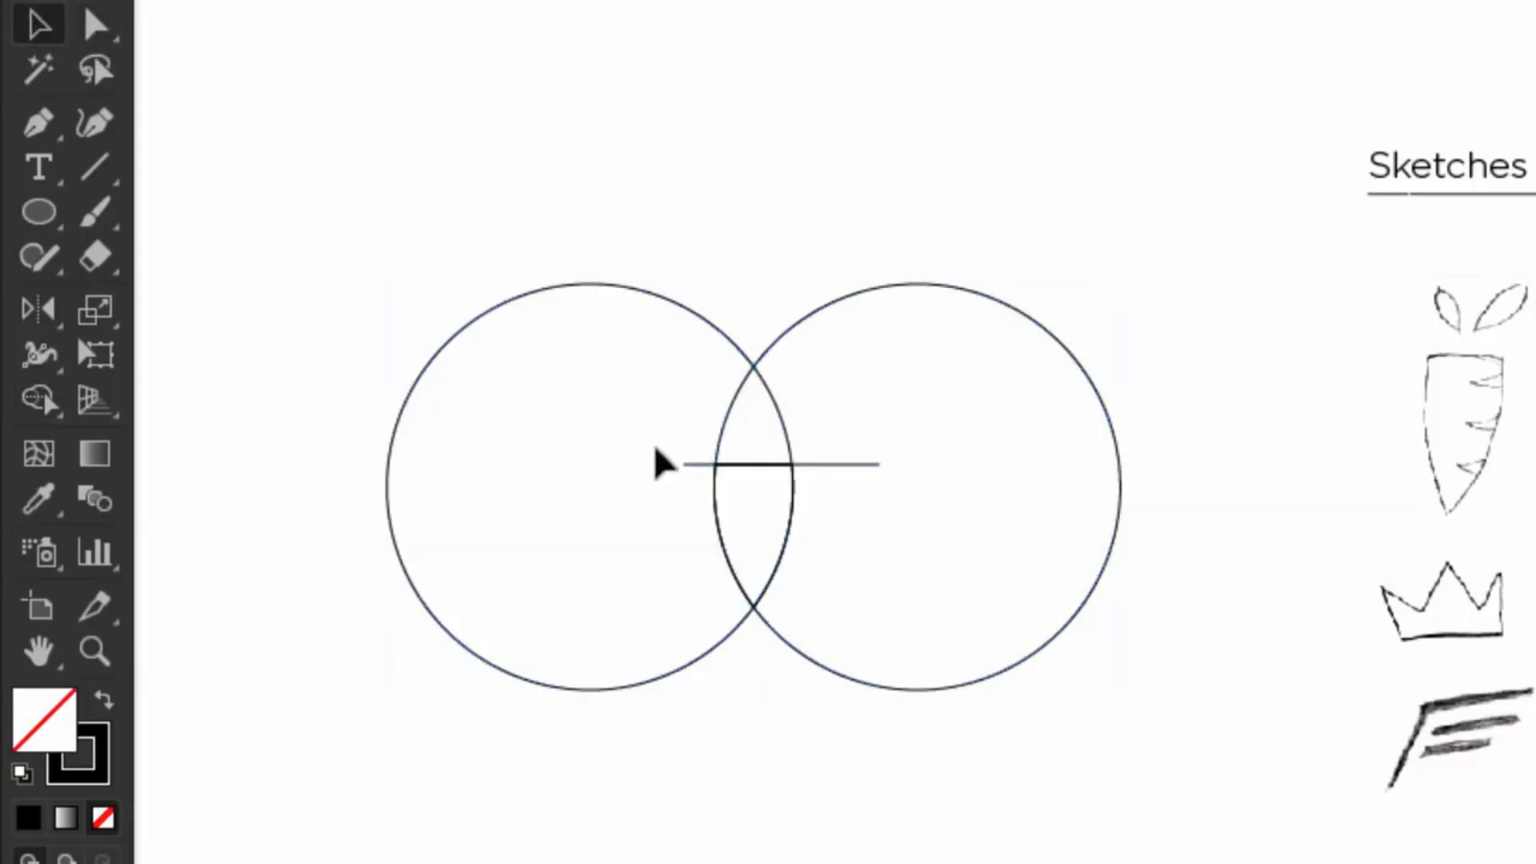
pyautogui.click(724, 516)
pyautogui.moveTo(600, 196); pyautogui.dragTo(839, 680)
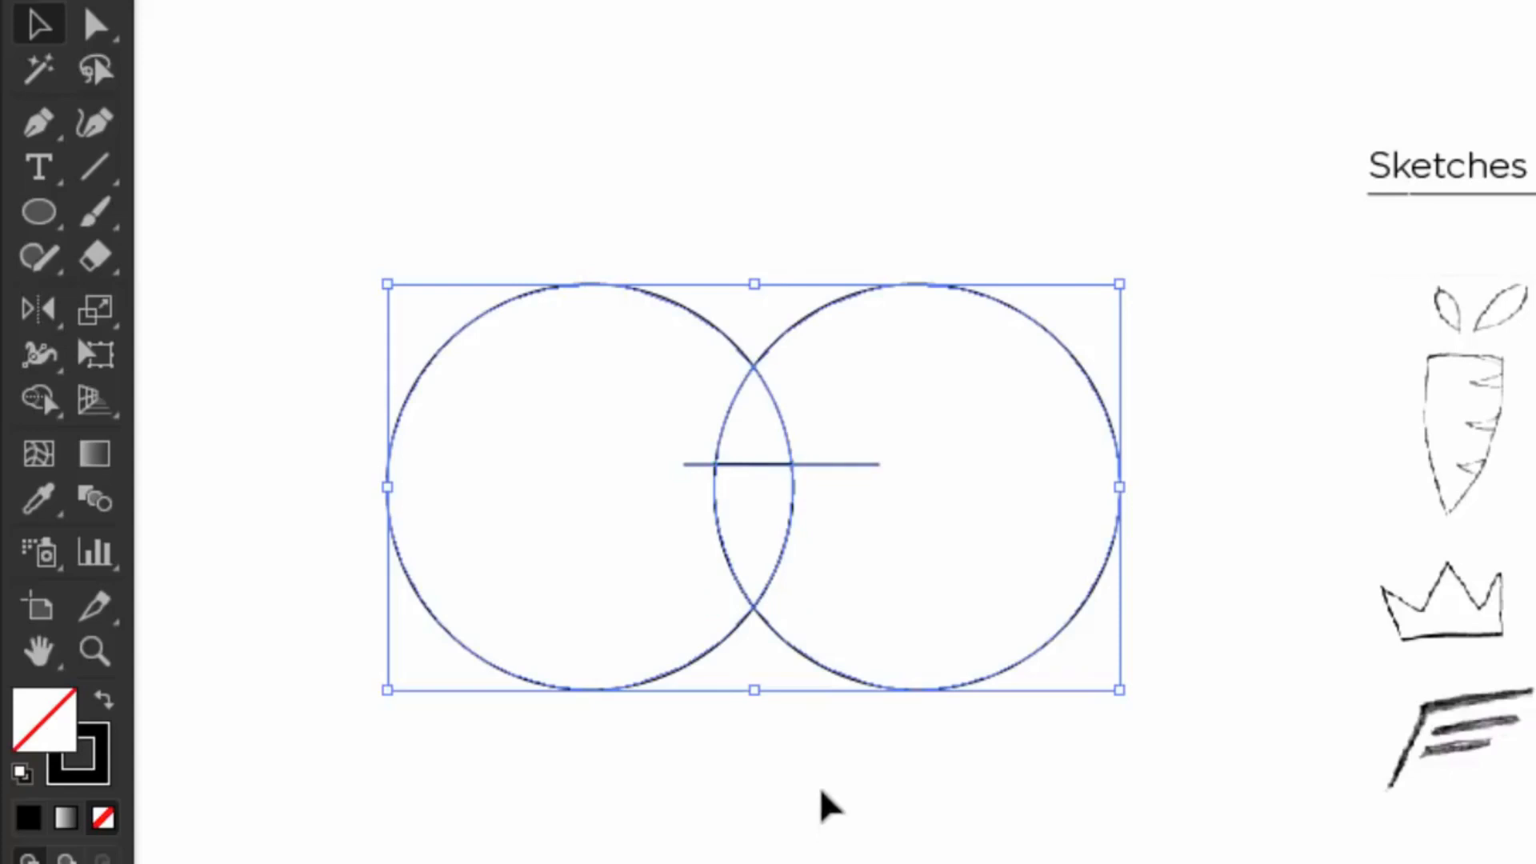
pyautogui.press('Delete')
# Step: Enlarge the lens shape into the carrot body
pyautogui.click(773, 462)
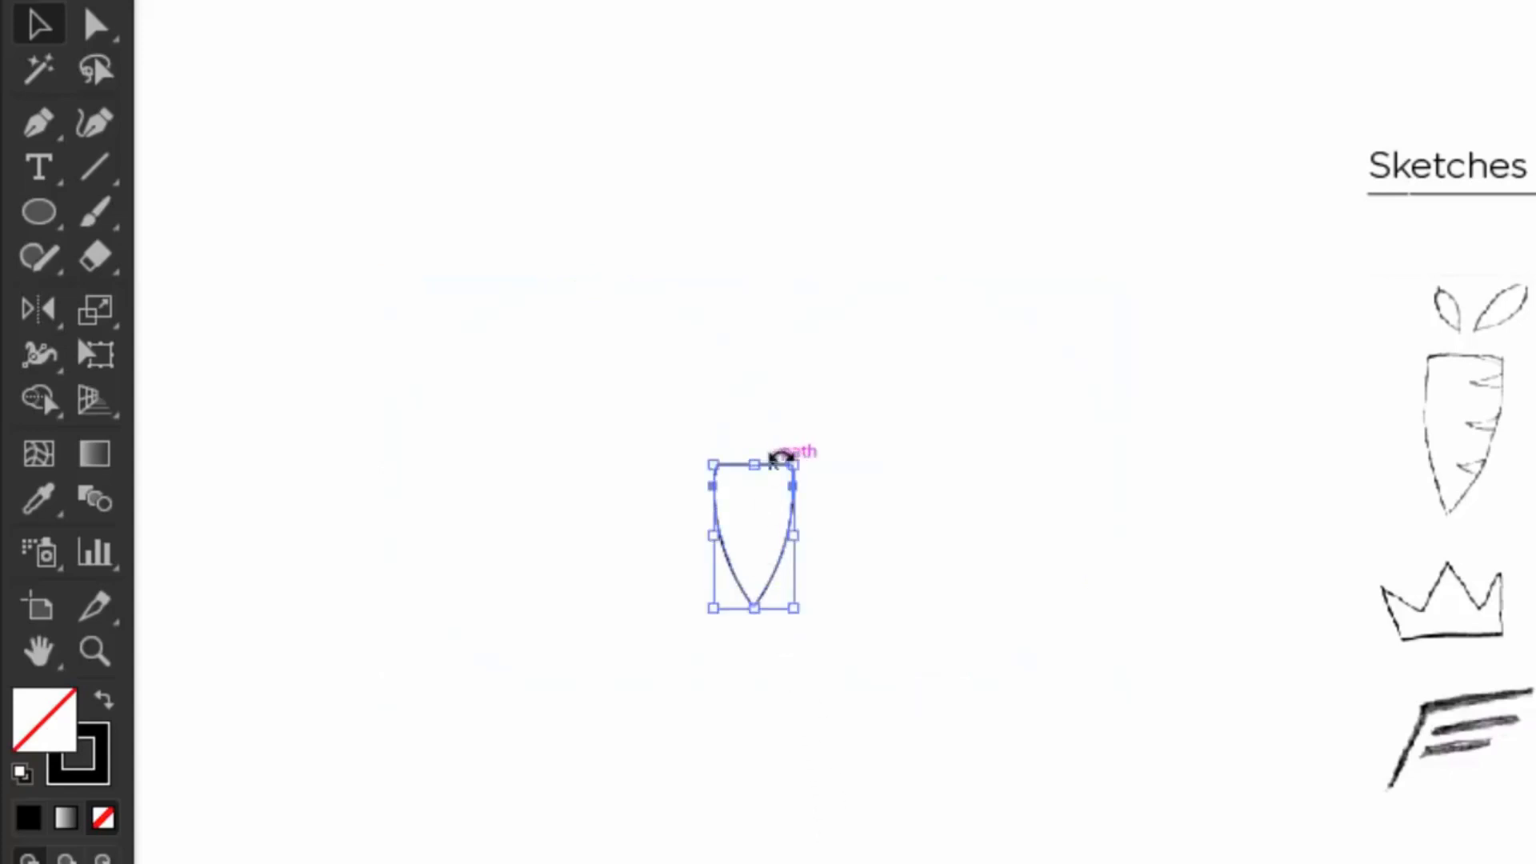
pyautogui.moveTo(799, 459); pyautogui.dragTo(863, 338)
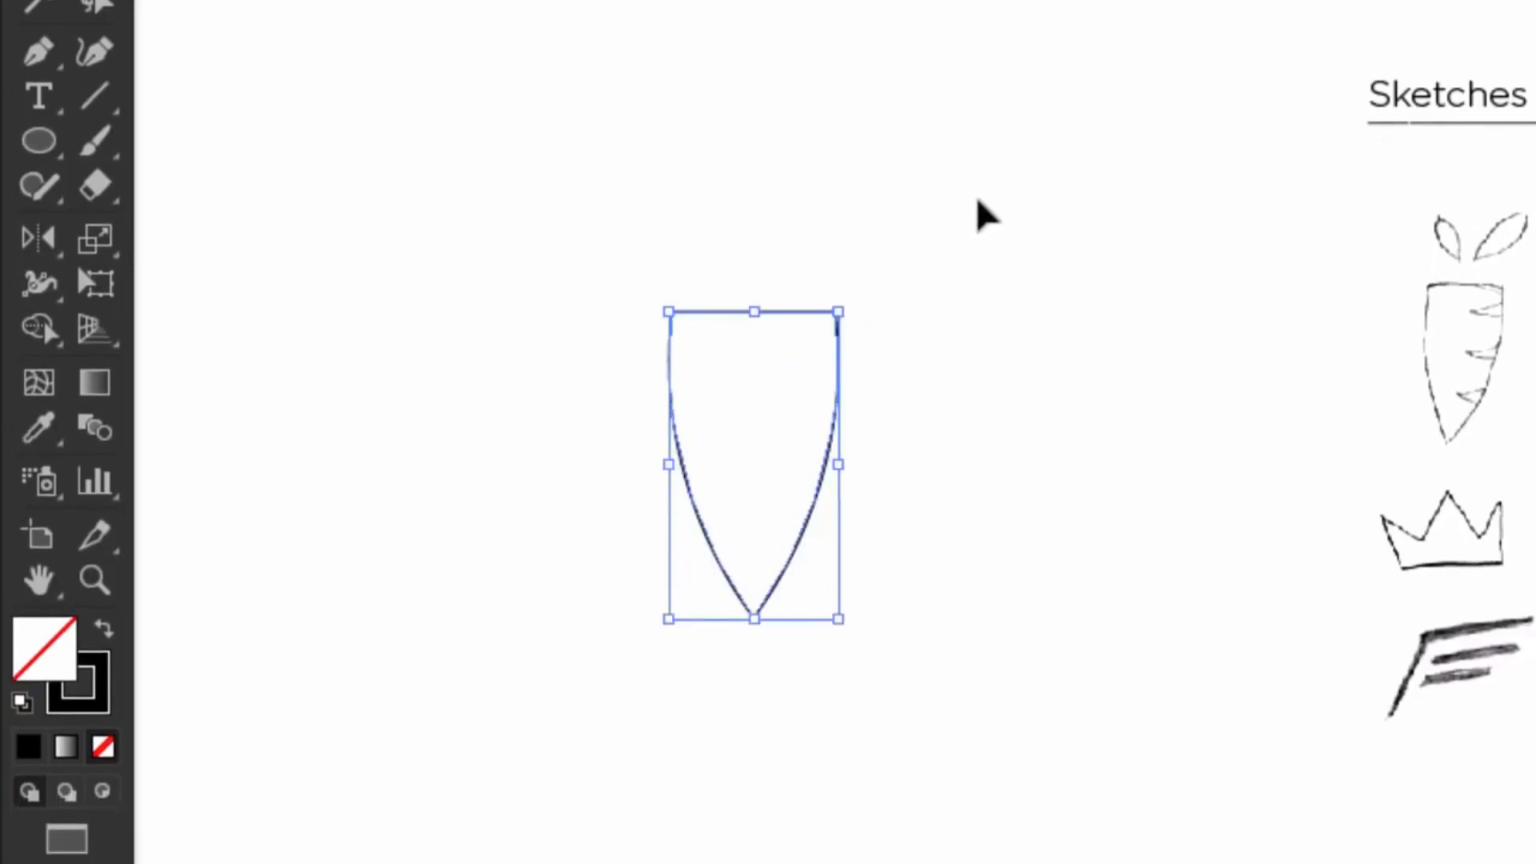
pyautogui.click(949, 214)
# Step: Draw a closed jagged half-crown above the body and place a copy beside it
pyautogui.click(35, 147)
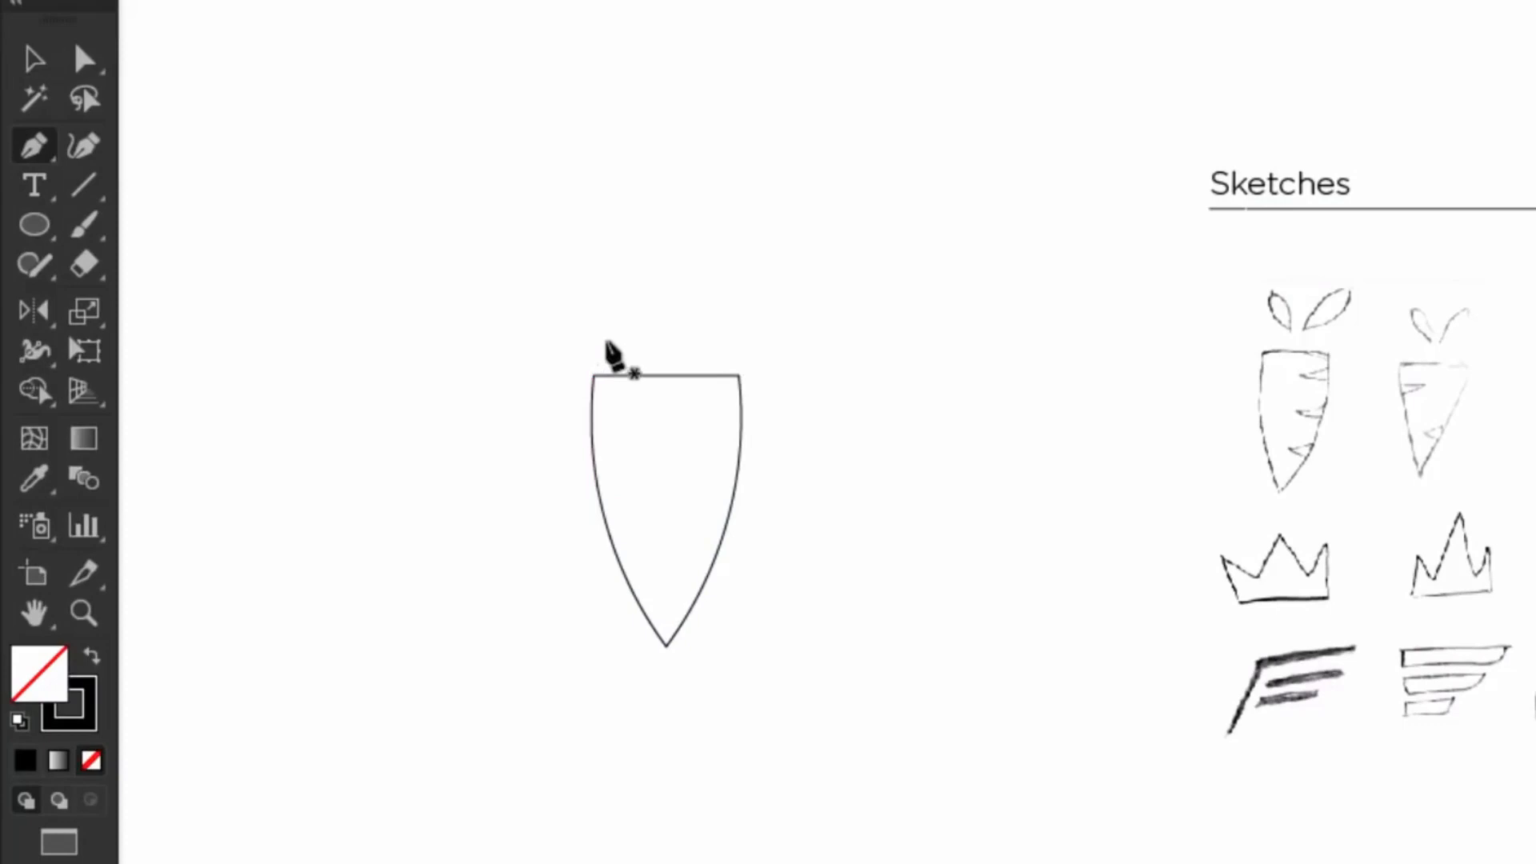
pyautogui.moveTo(590, 342); pyautogui.dragTo(571, 279)
pyautogui.click(617, 310)
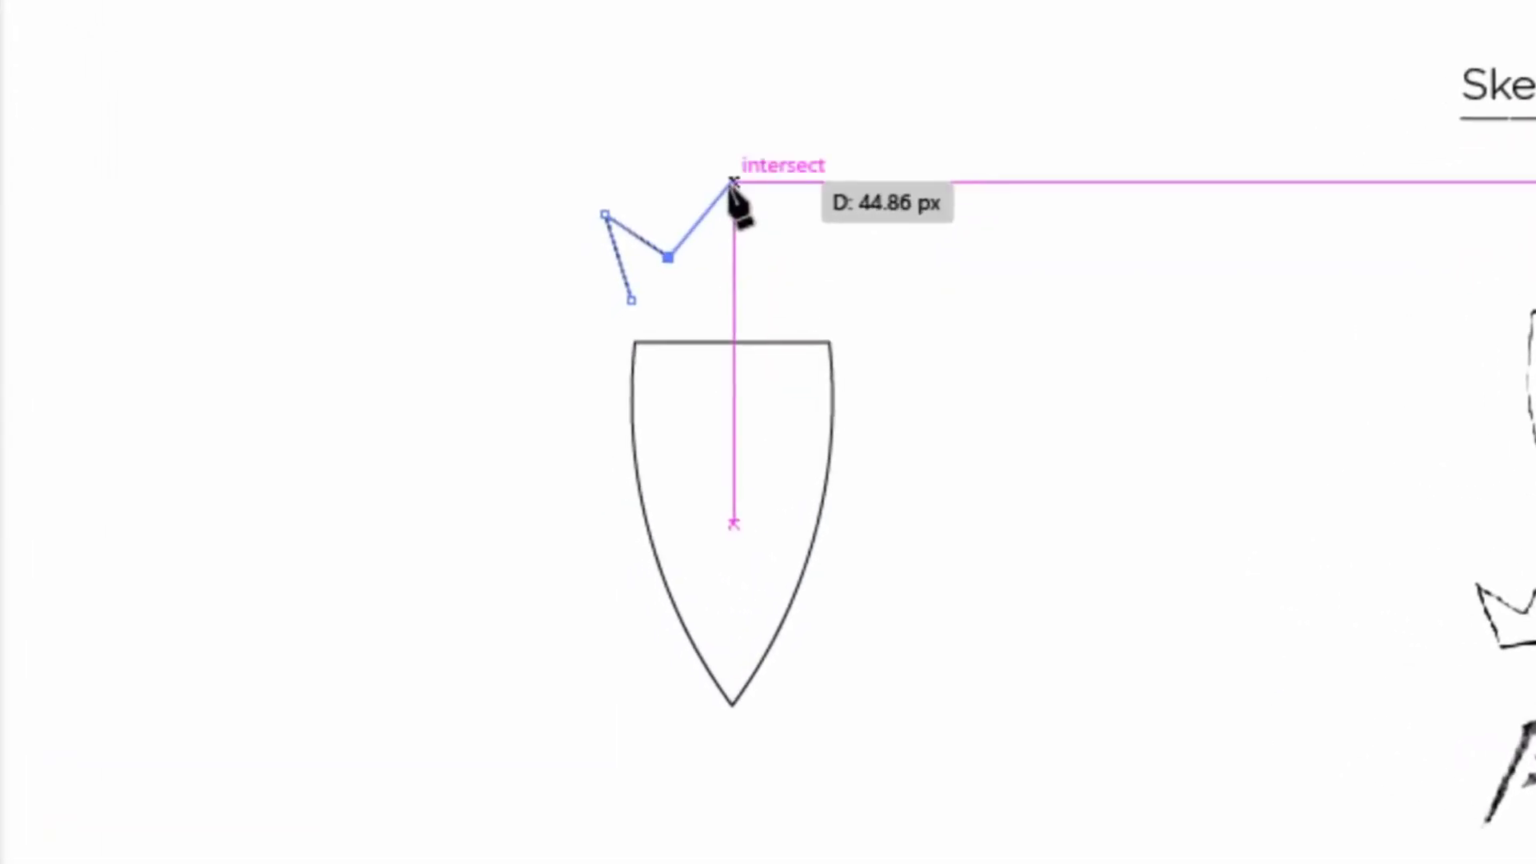
pyautogui.click(734, 183)
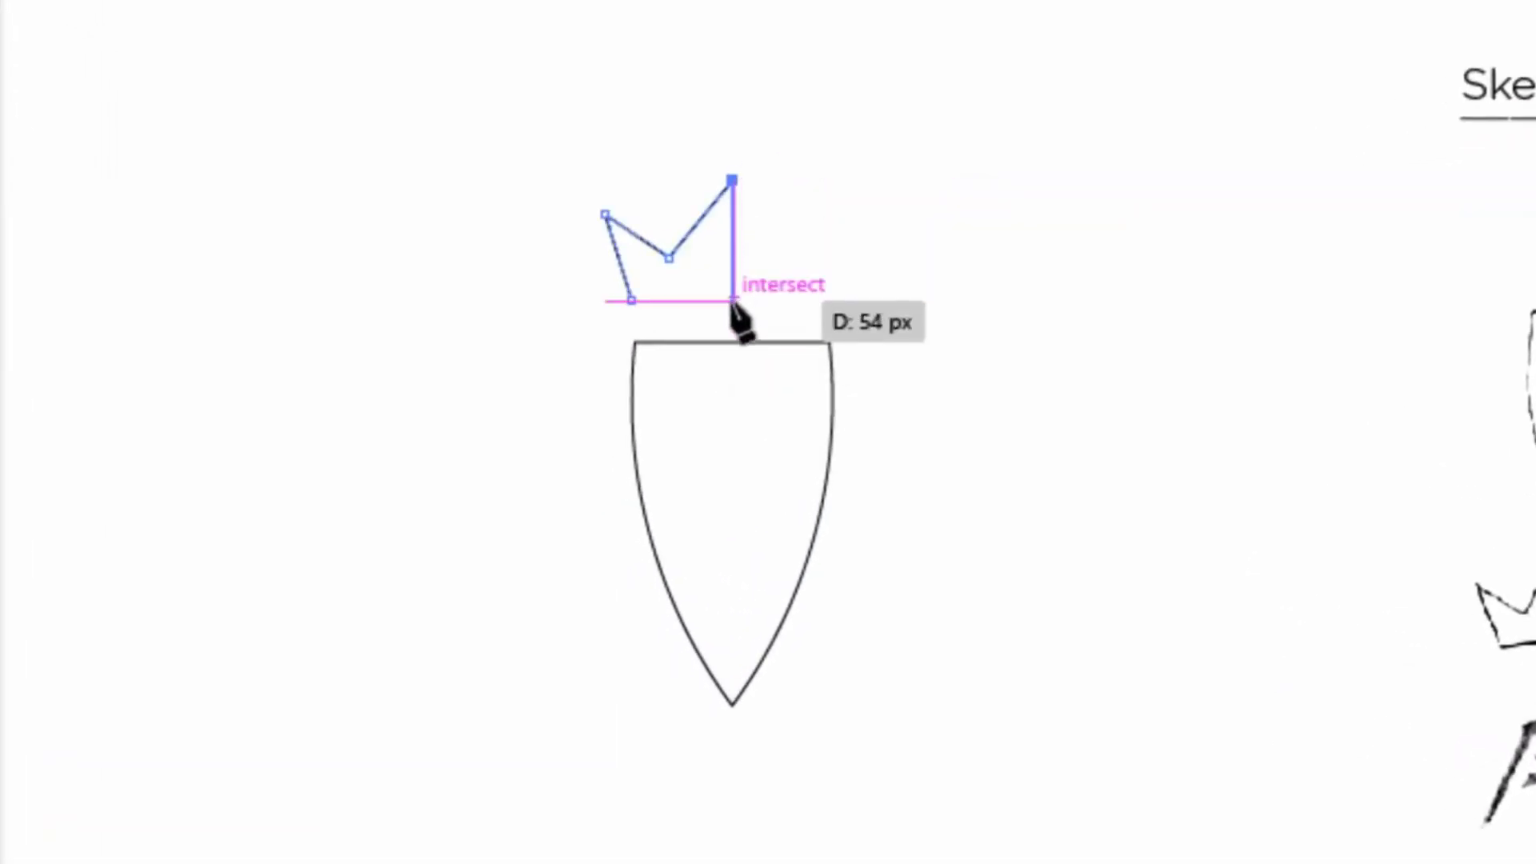
pyautogui.click(732, 297)
pyautogui.click(631, 301)
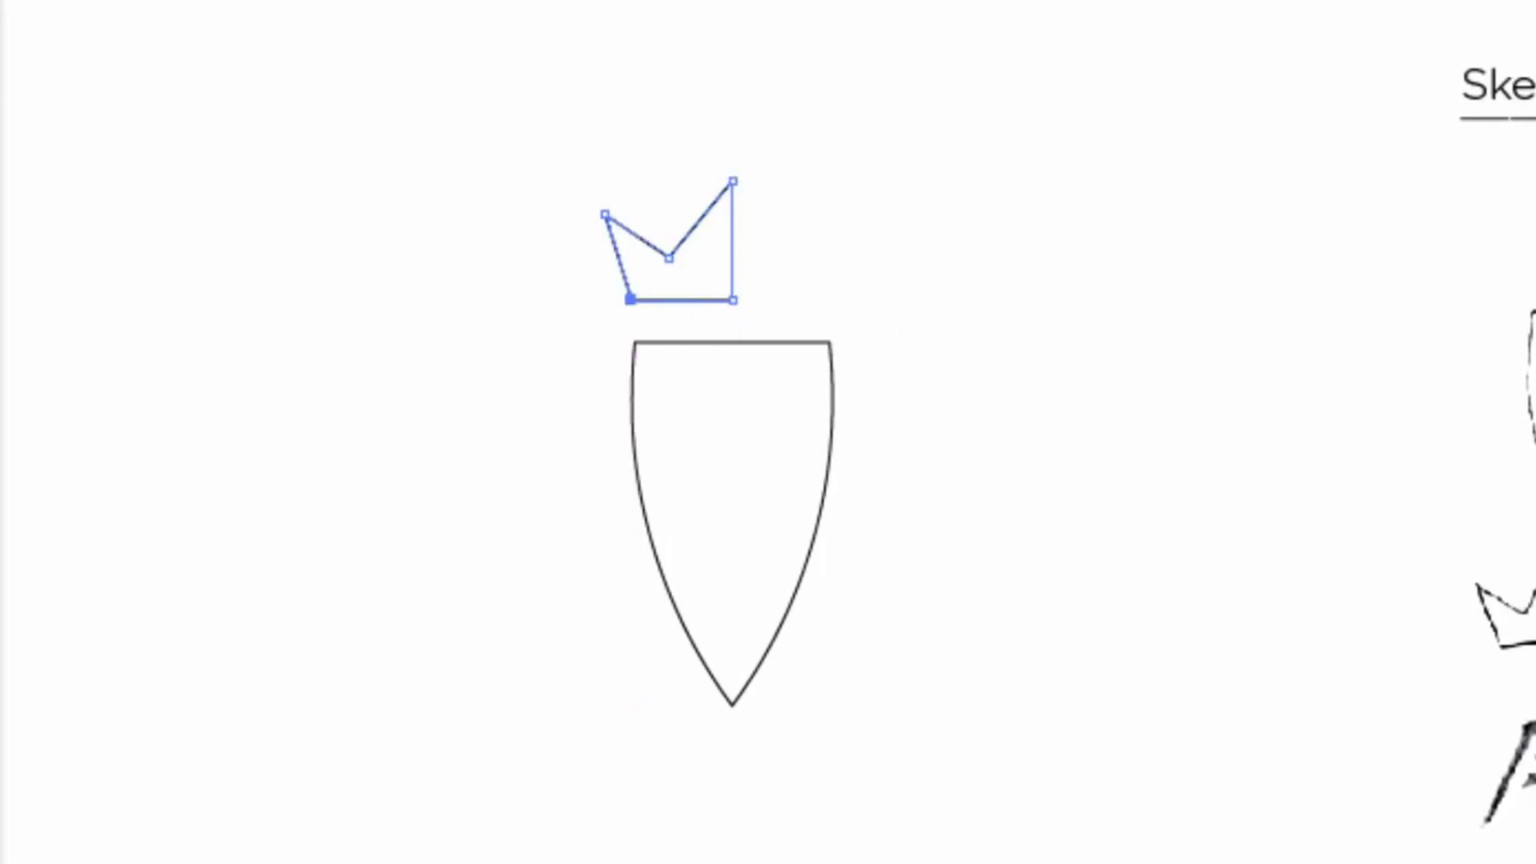
pyautogui.press('v')
pyautogui.click(852, 196)
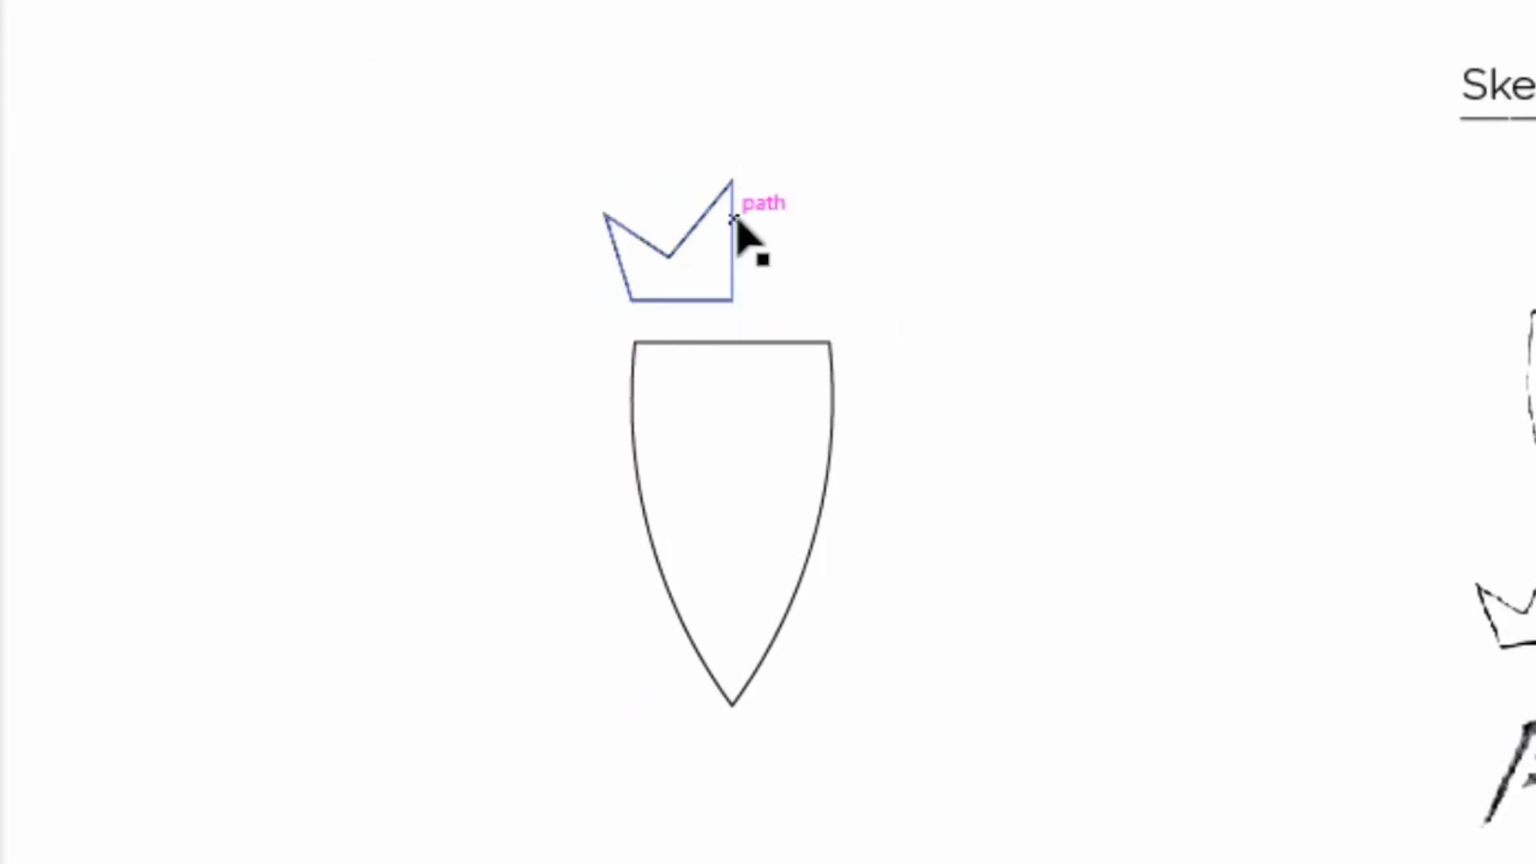
pyautogui.moveTo(737, 226); pyautogui.dragTo(866, 227)
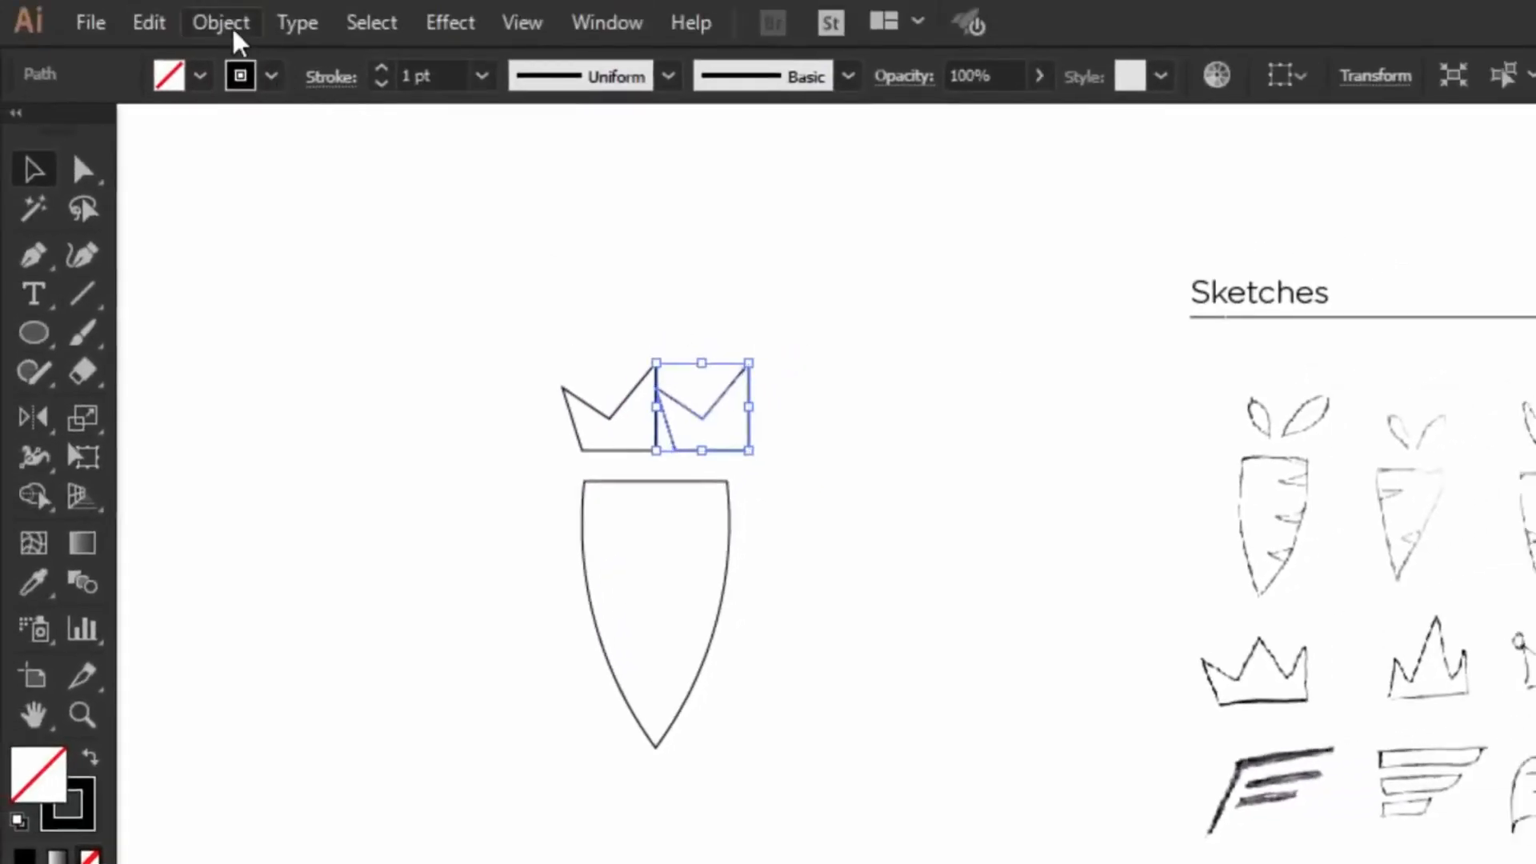
# Step: Reflect the copied half-crown vertically
pyautogui.click(222, 24)
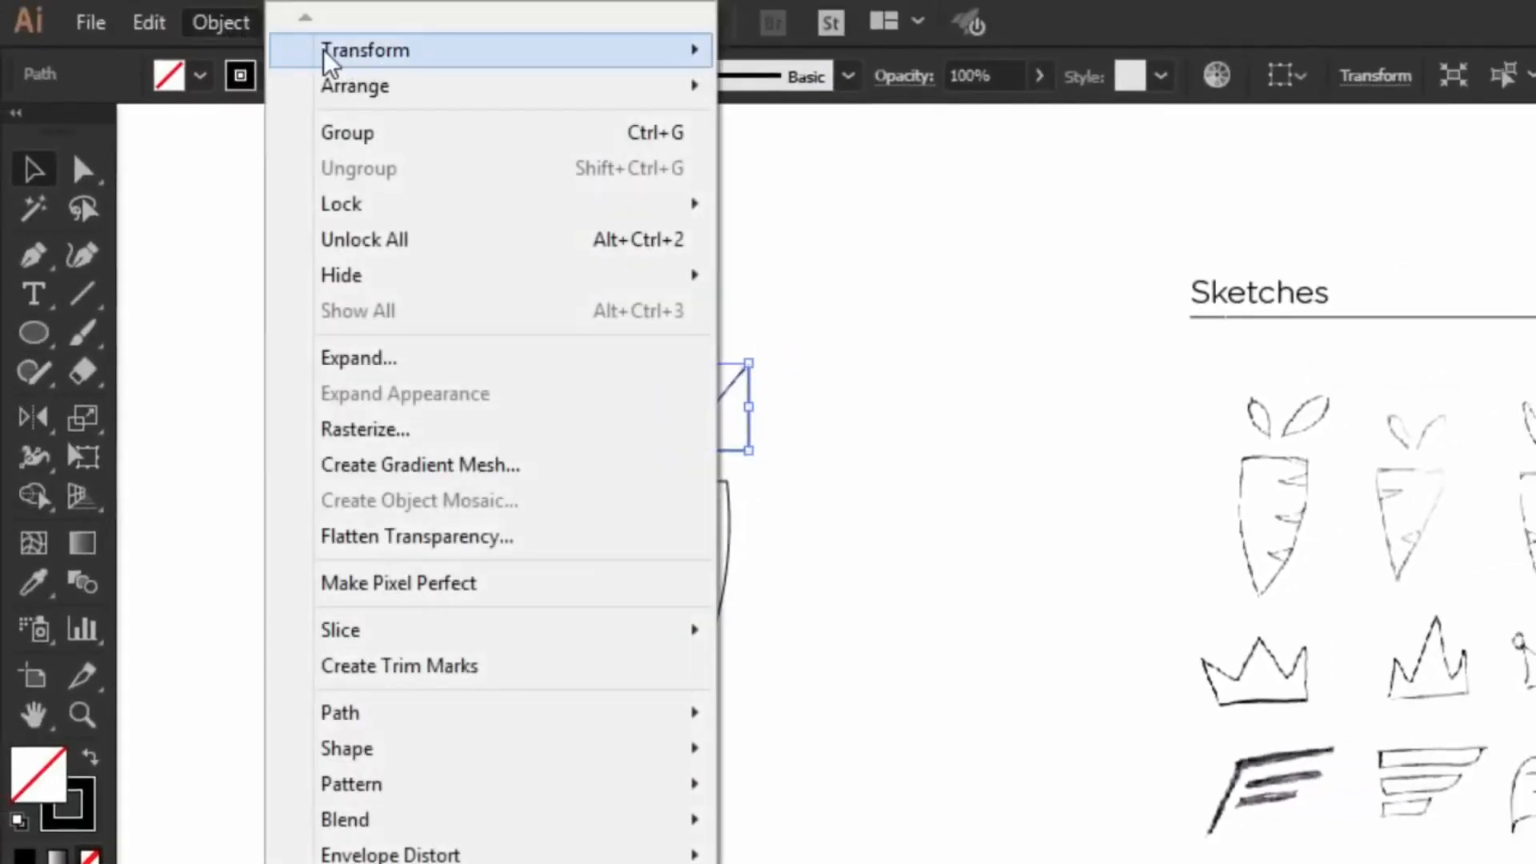
pyautogui.moveTo(328, 60)
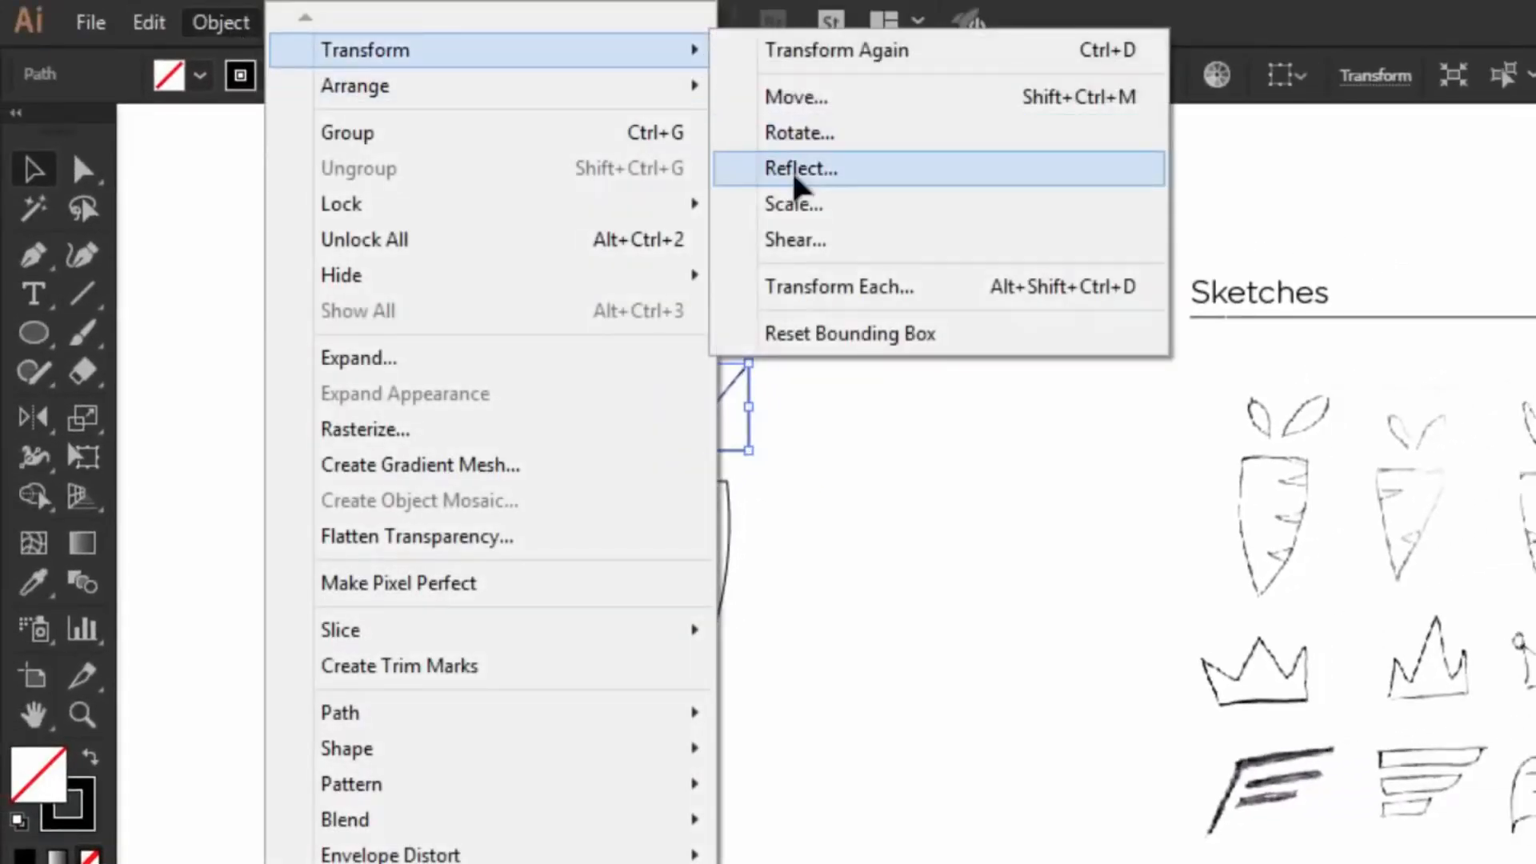
pyautogui.click(800, 182)
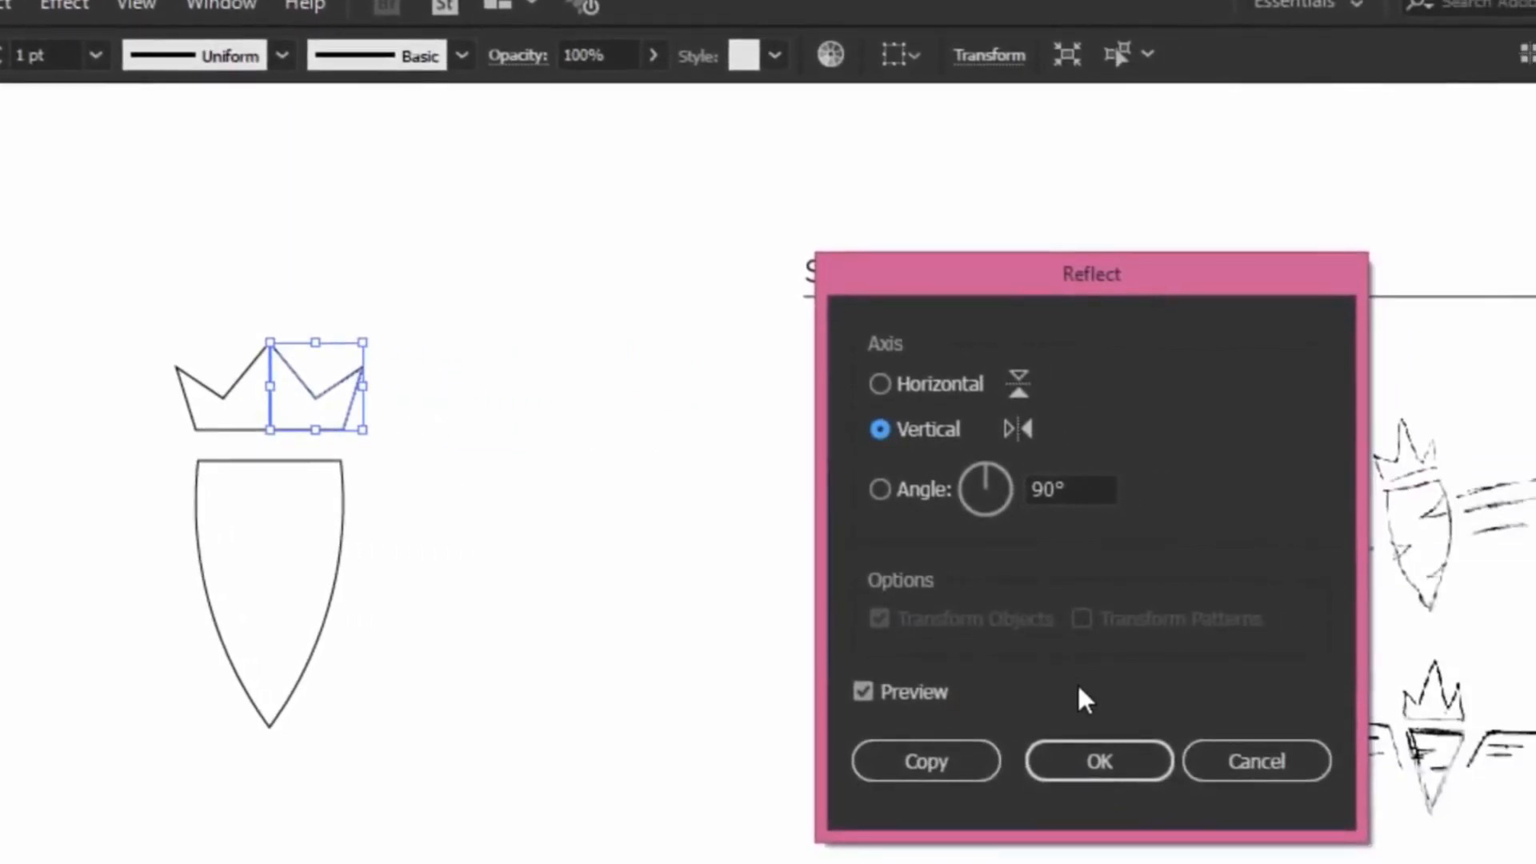
pyautogui.click(1085, 757)
# Step: Unite the two crown halves into one symmetrical crown with Pathfinder
pyautogui.click(490, 473)
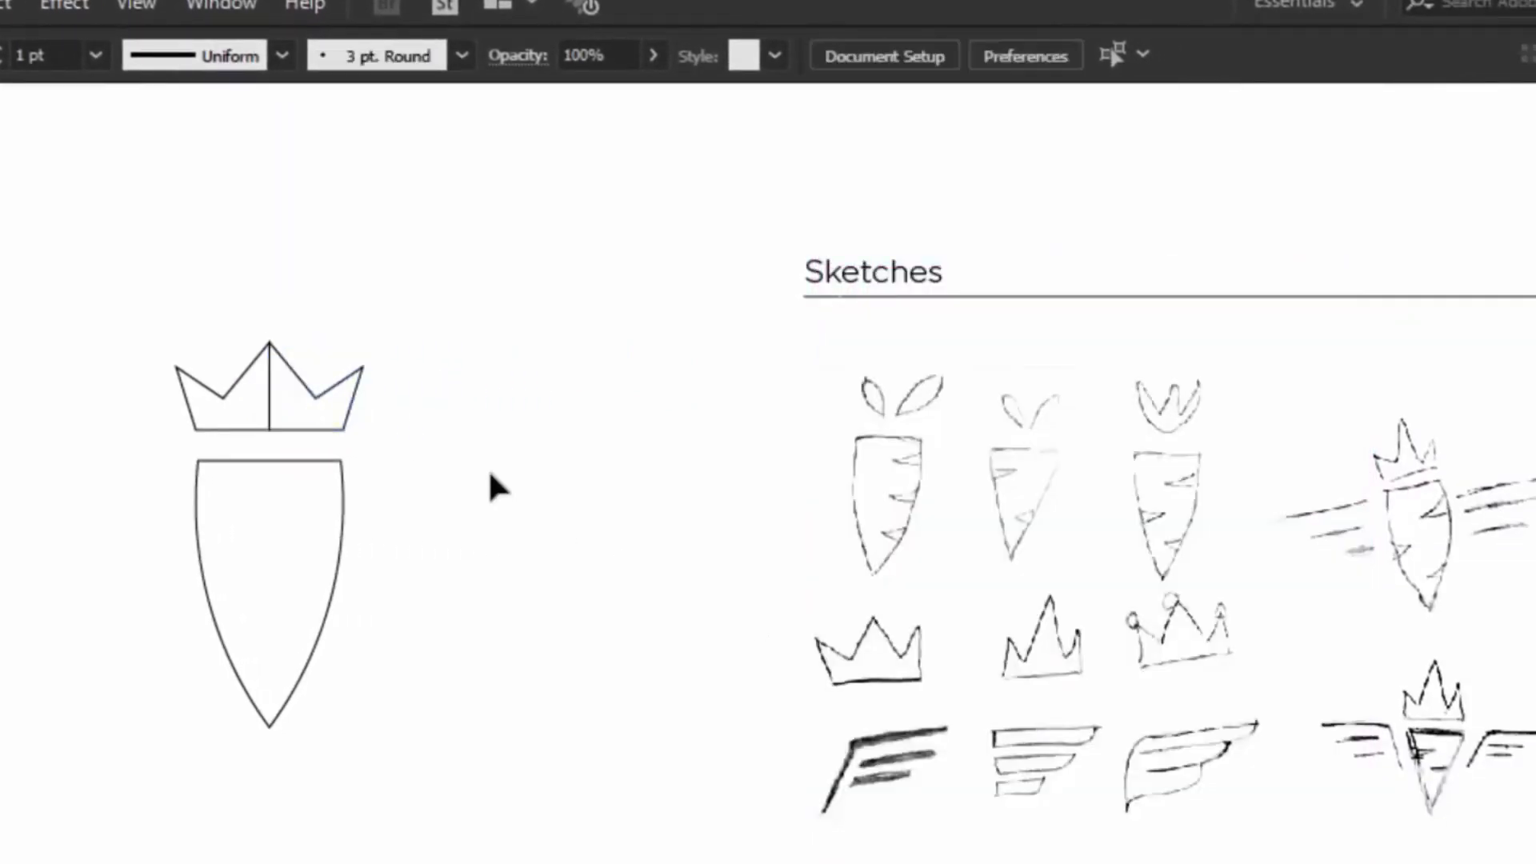
pyautogui.moveTo(177, 404); pyautogui.dragTo(138, 407)
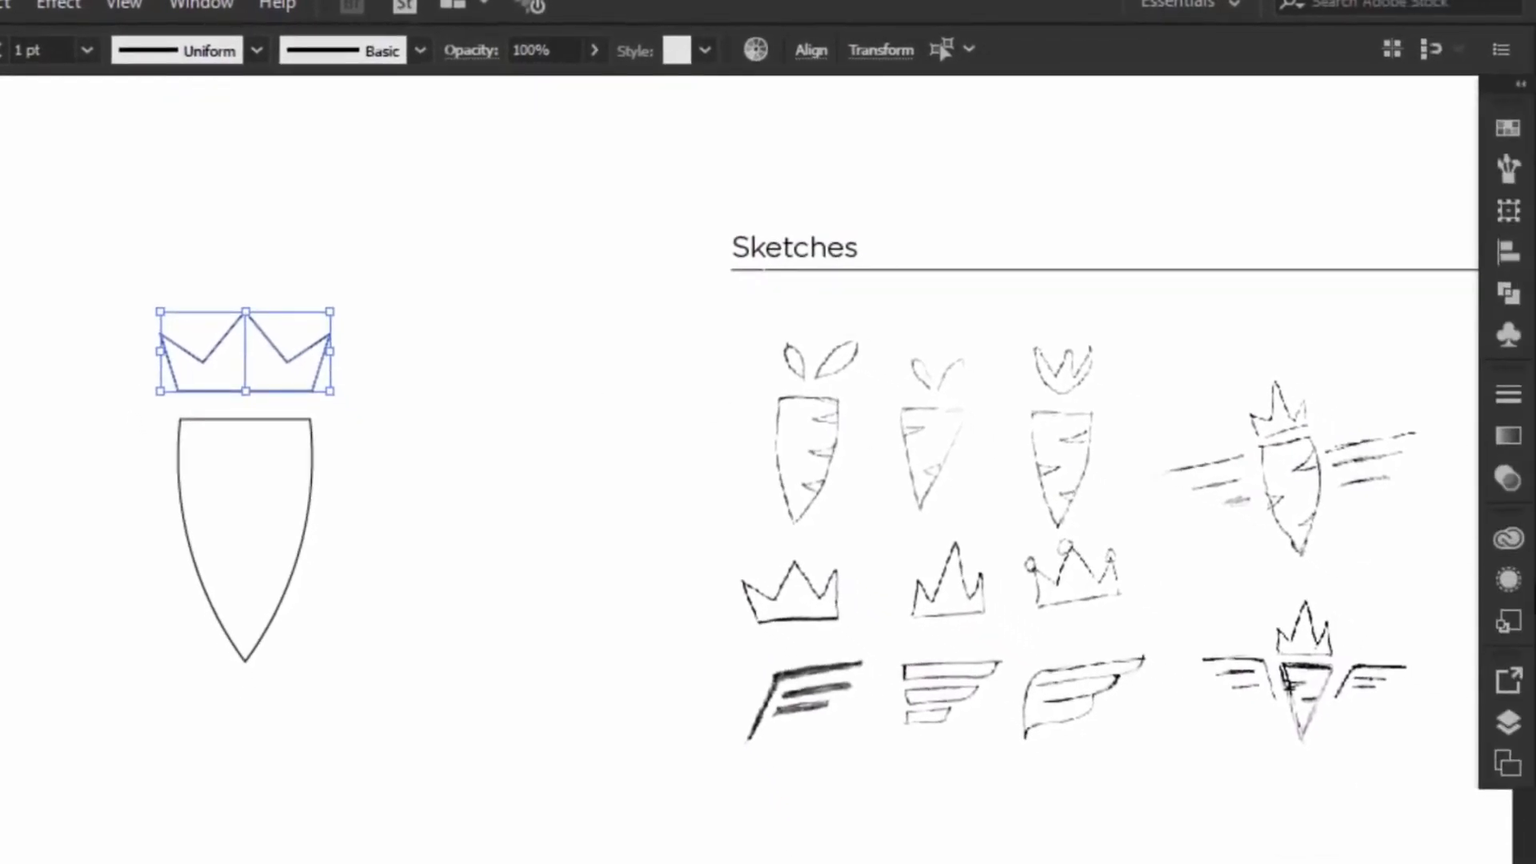
pyautogui.click(1509, 299)
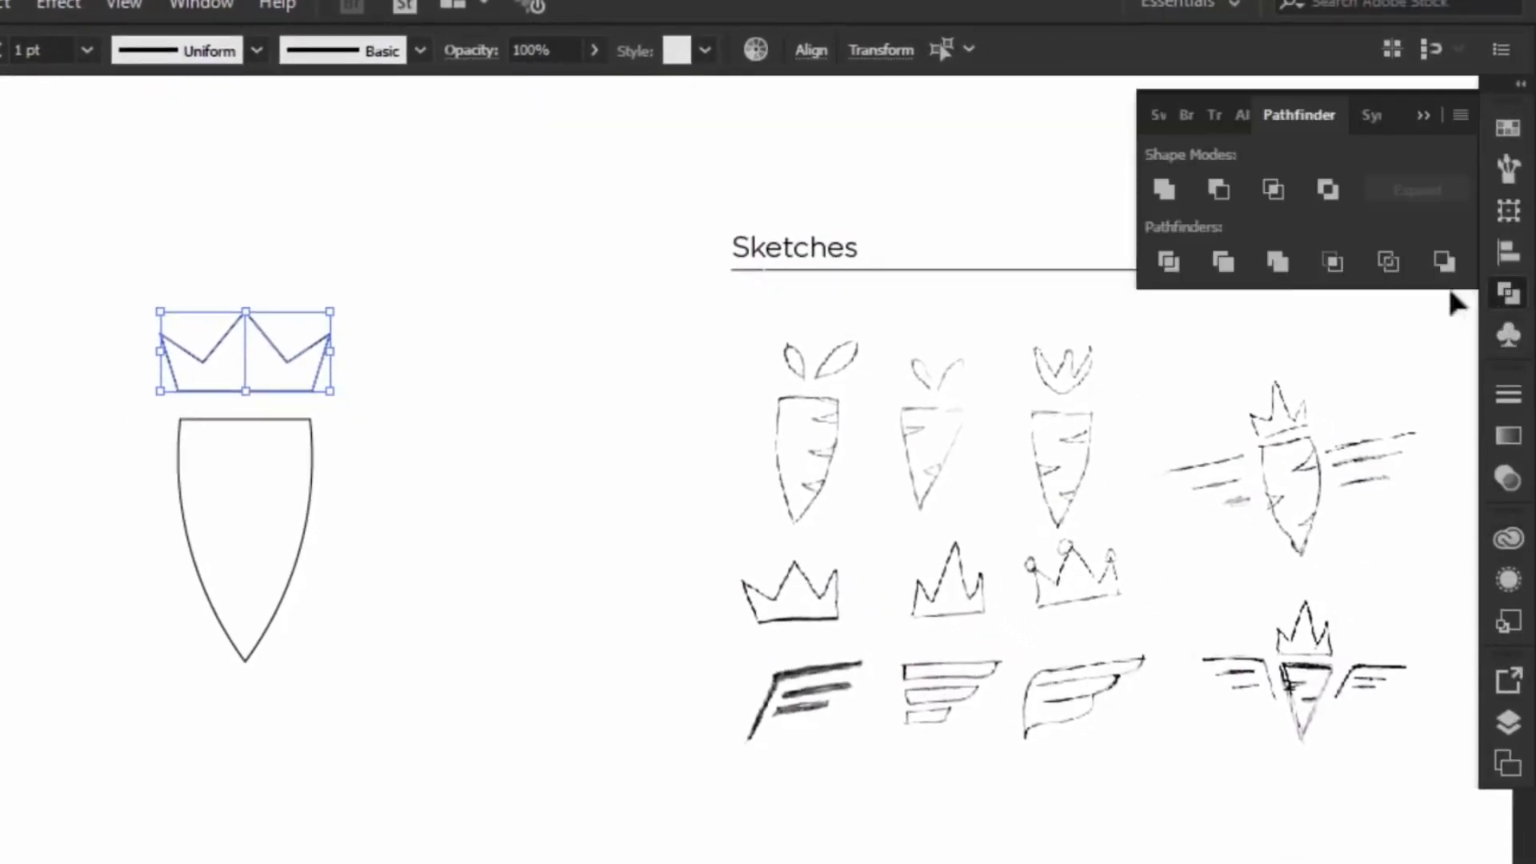
pyautogui.click(1166, 191)
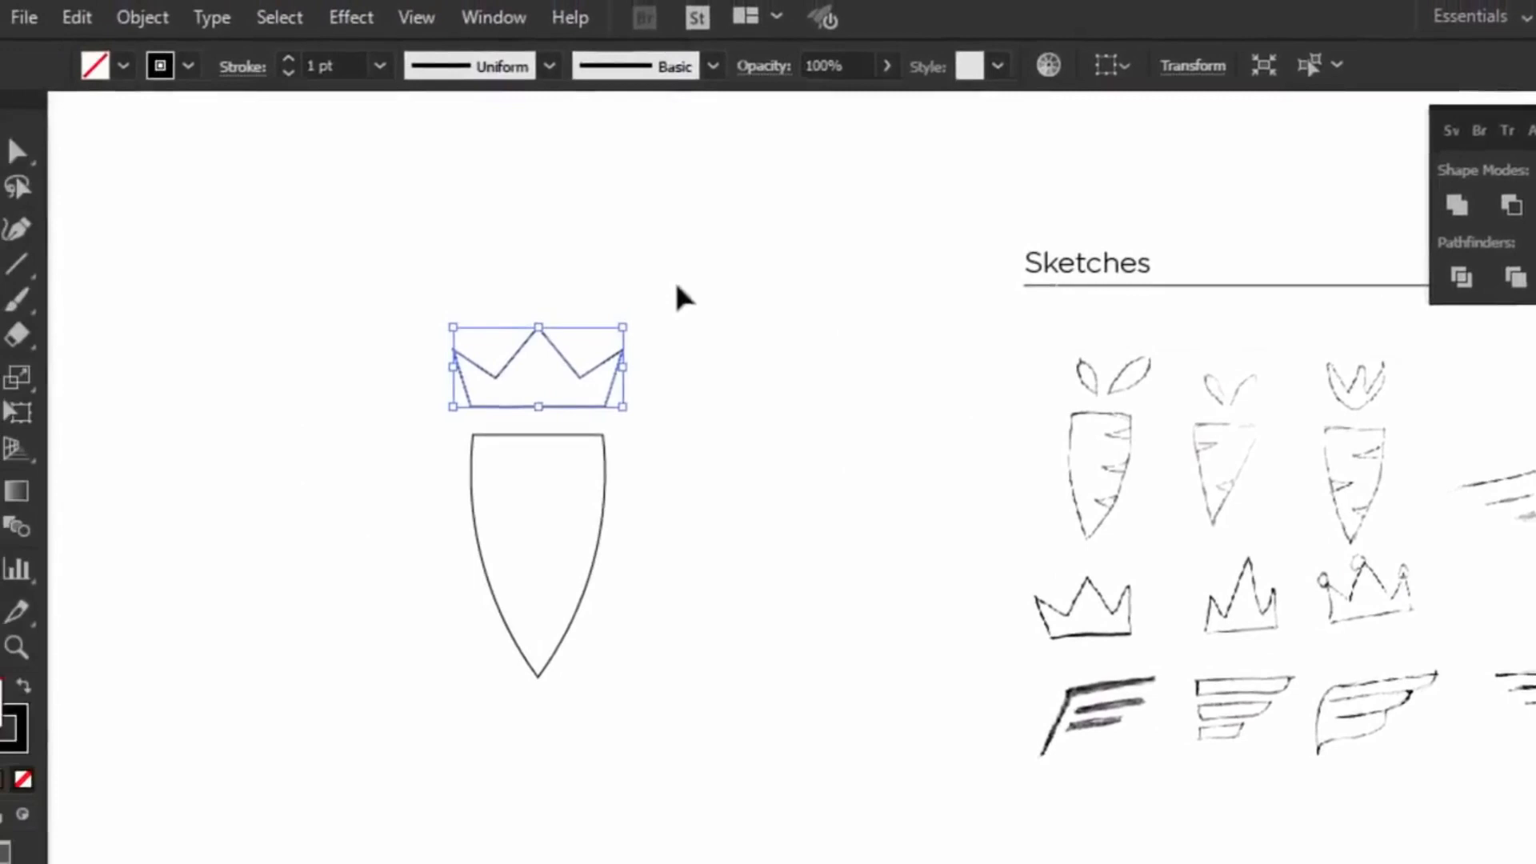
pyautogui.click(676, 298)
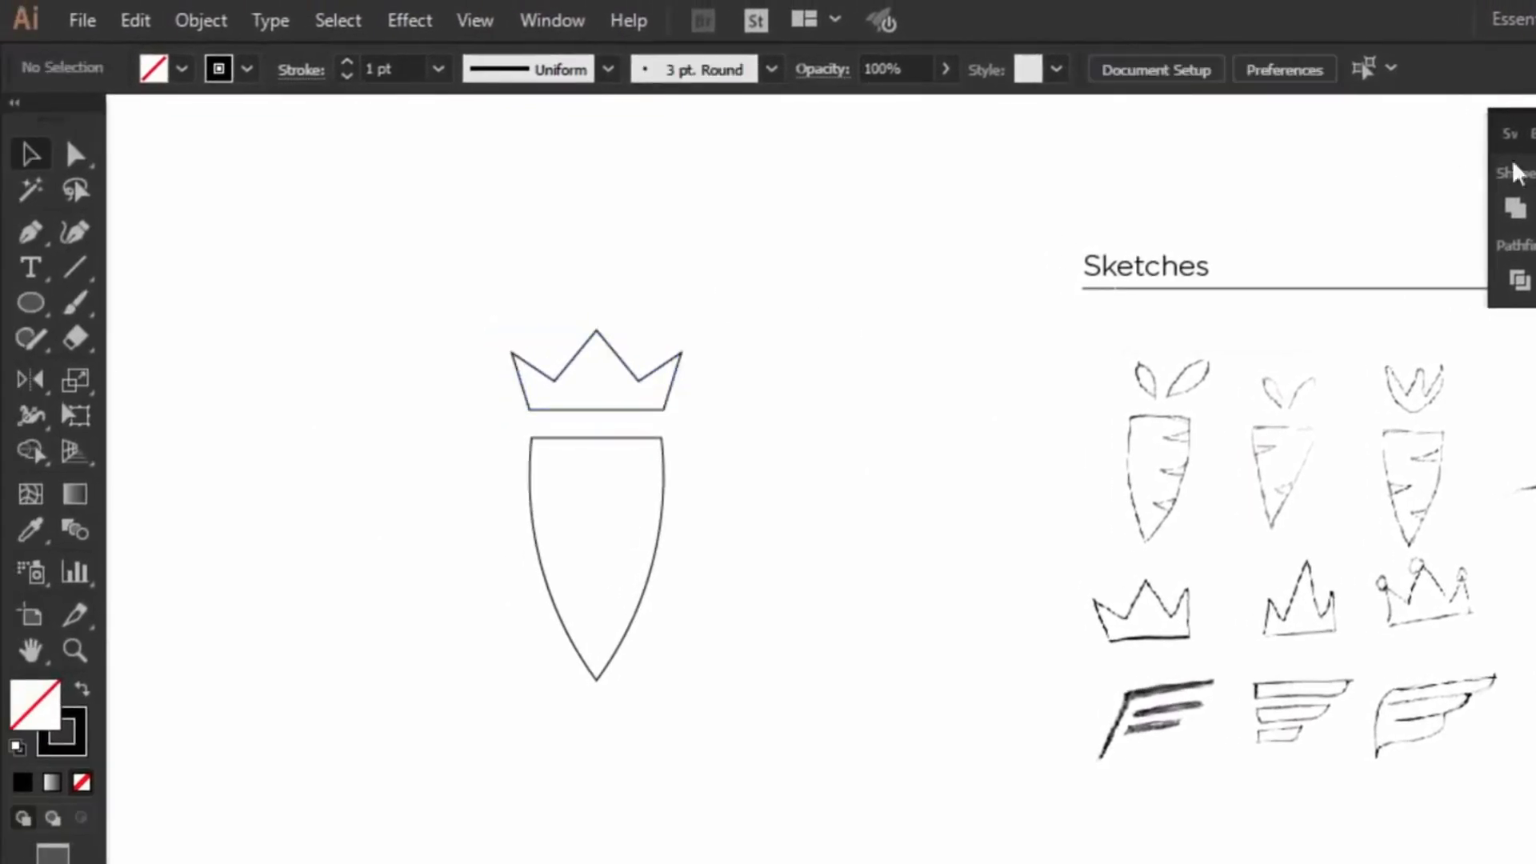
pyautogui.click(1535, 118)
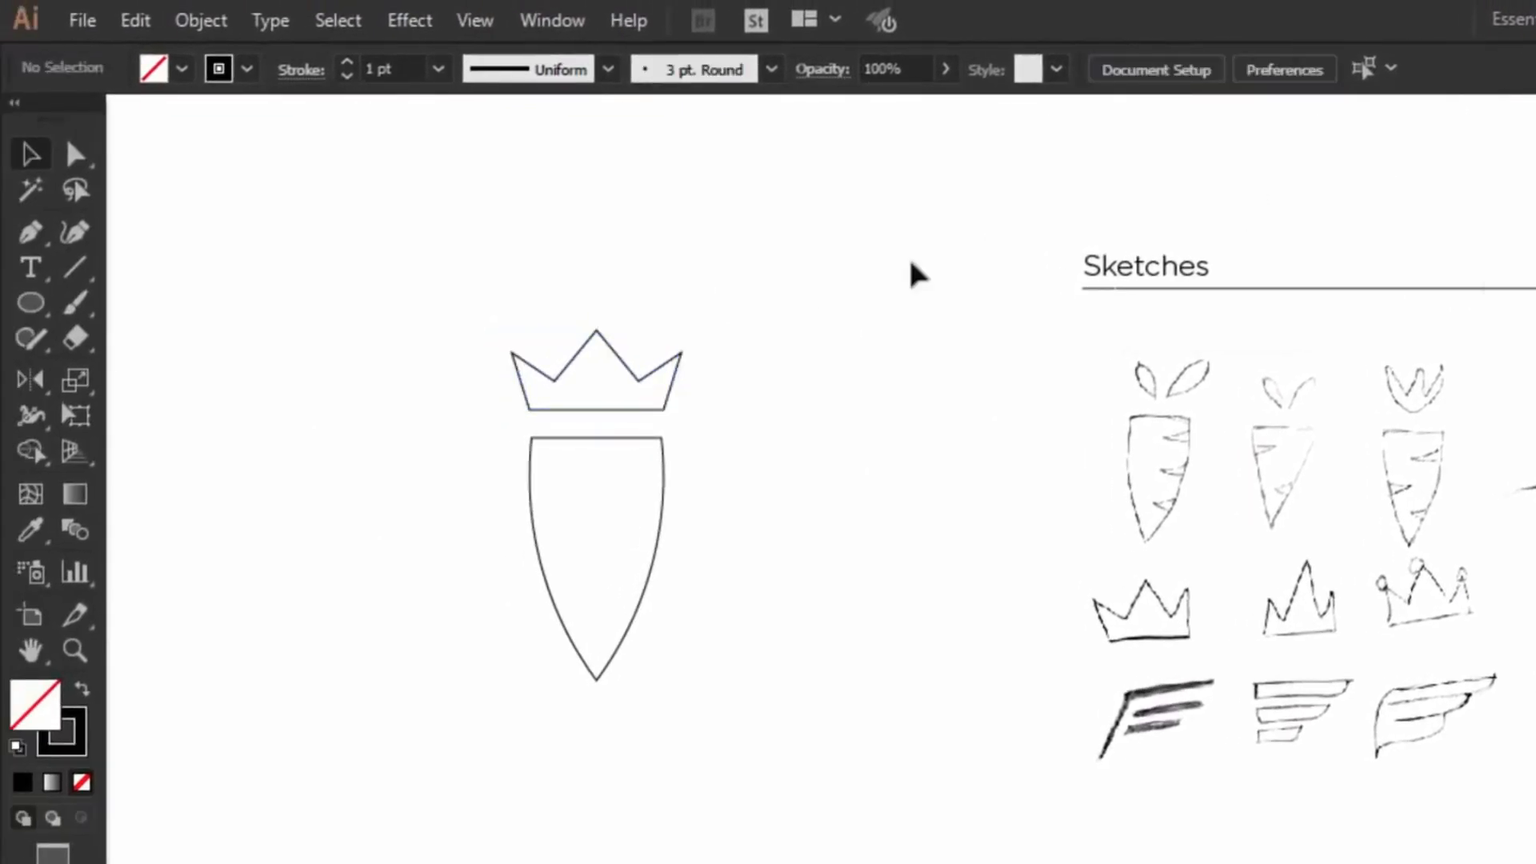
# Step: Squash the crown shorter and nudge it down toward the carrot body
pyautogui.click(640, 380)
pyautogui.moveTo(599, 329); pyautogui.dragTo(600, 361)
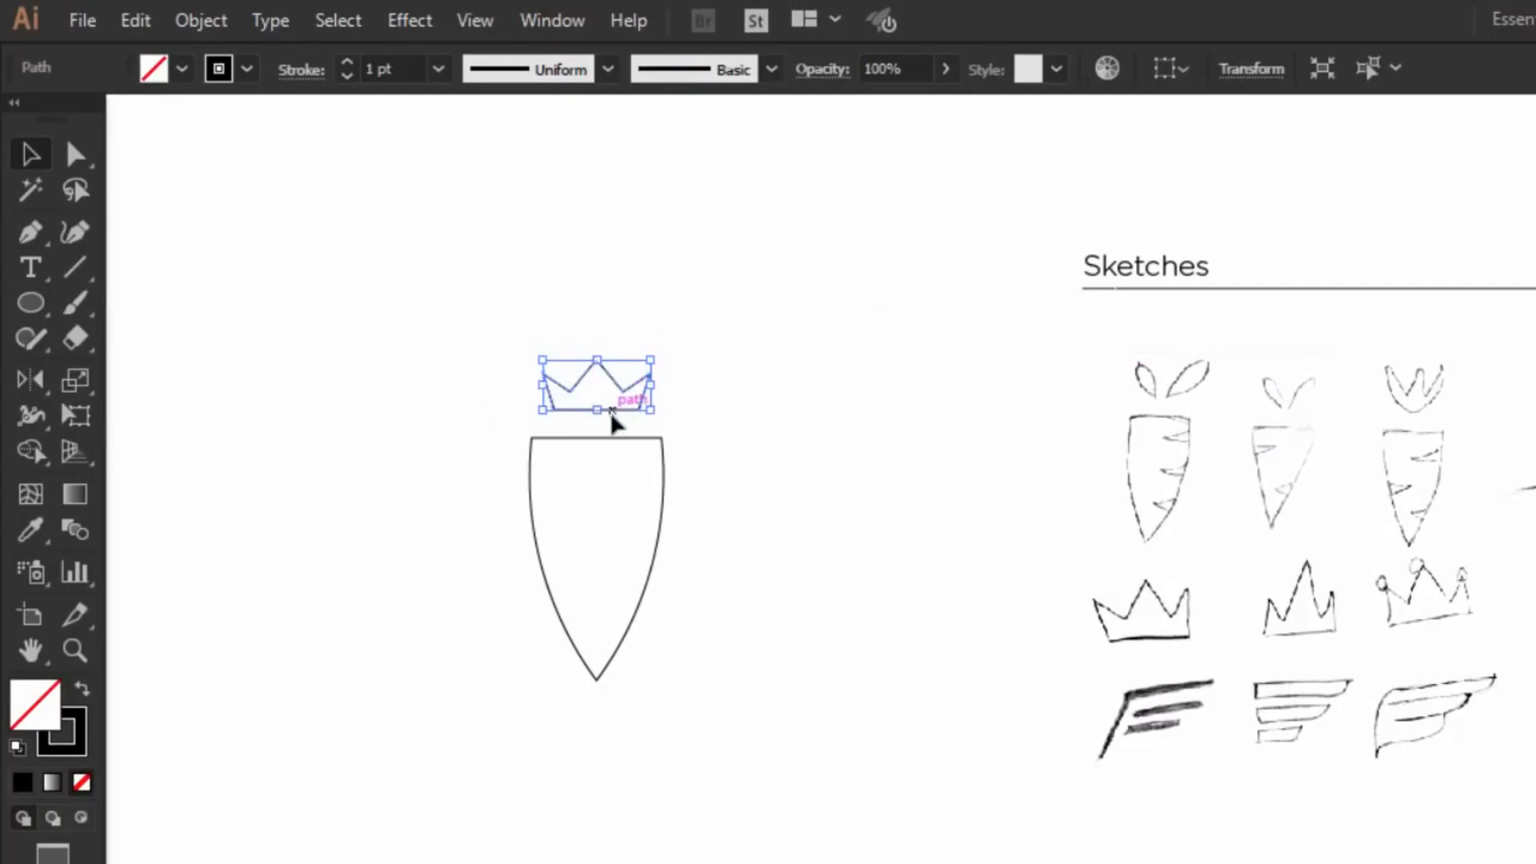
pyautogui.moveTo(612, 418); pyautogui.dragTo(612, 423)
pyautogui.click(766, 385)
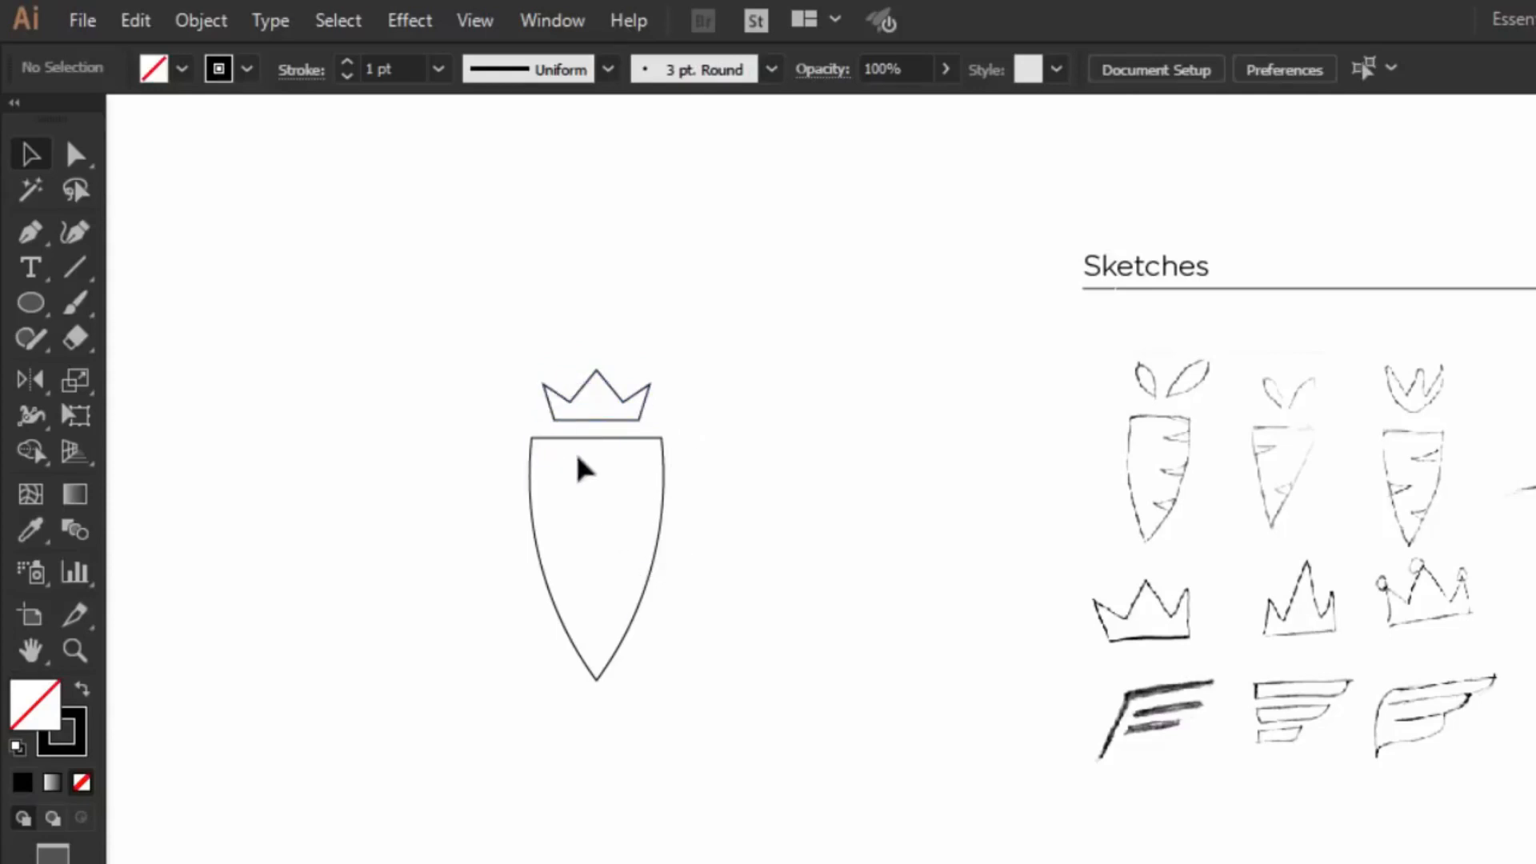
# Step: Round the carrot body's two top corners to about 23 px
pyautogui.click(76, 157)
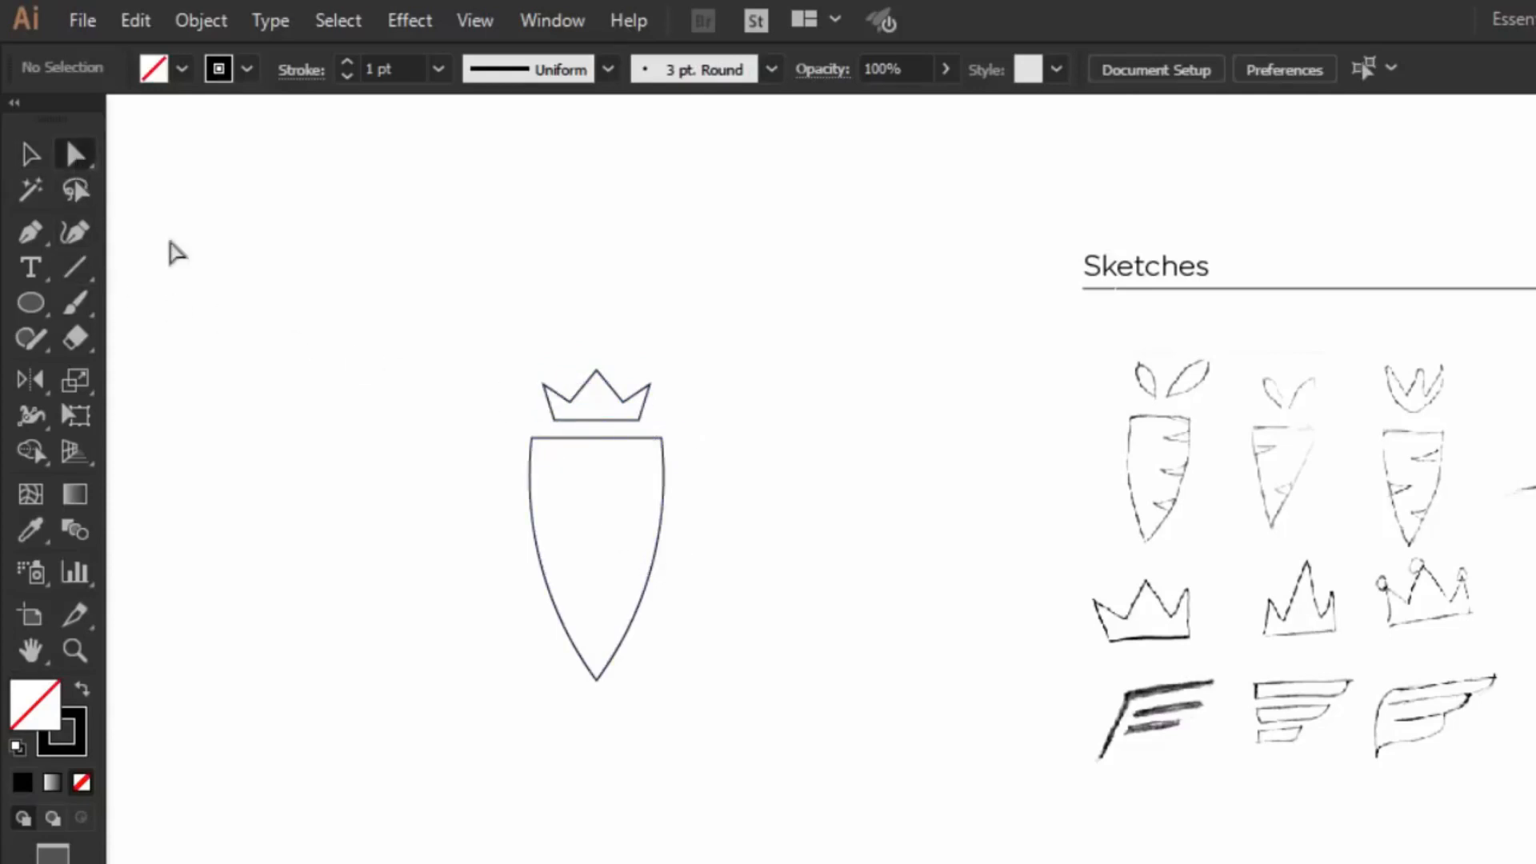
pyautogui.click(531, 439)
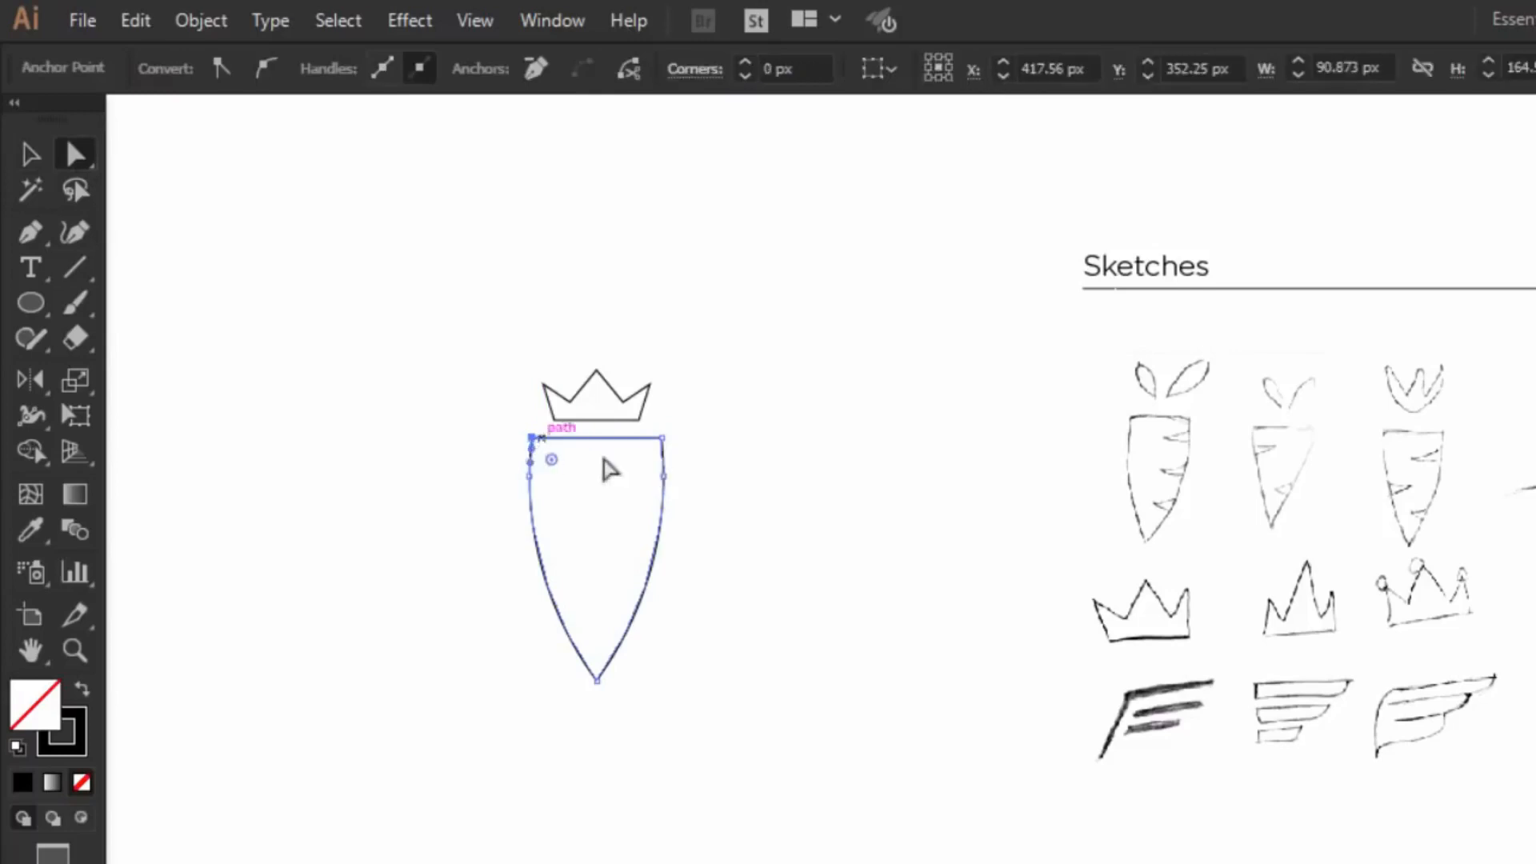
pyautogui.keyDown('shift'); pyautogui.click(758, 375); pyautogui.keyUp('shift')
pyautogui.moveTo(734, 403); pyautogui.dragTo(730, 420)
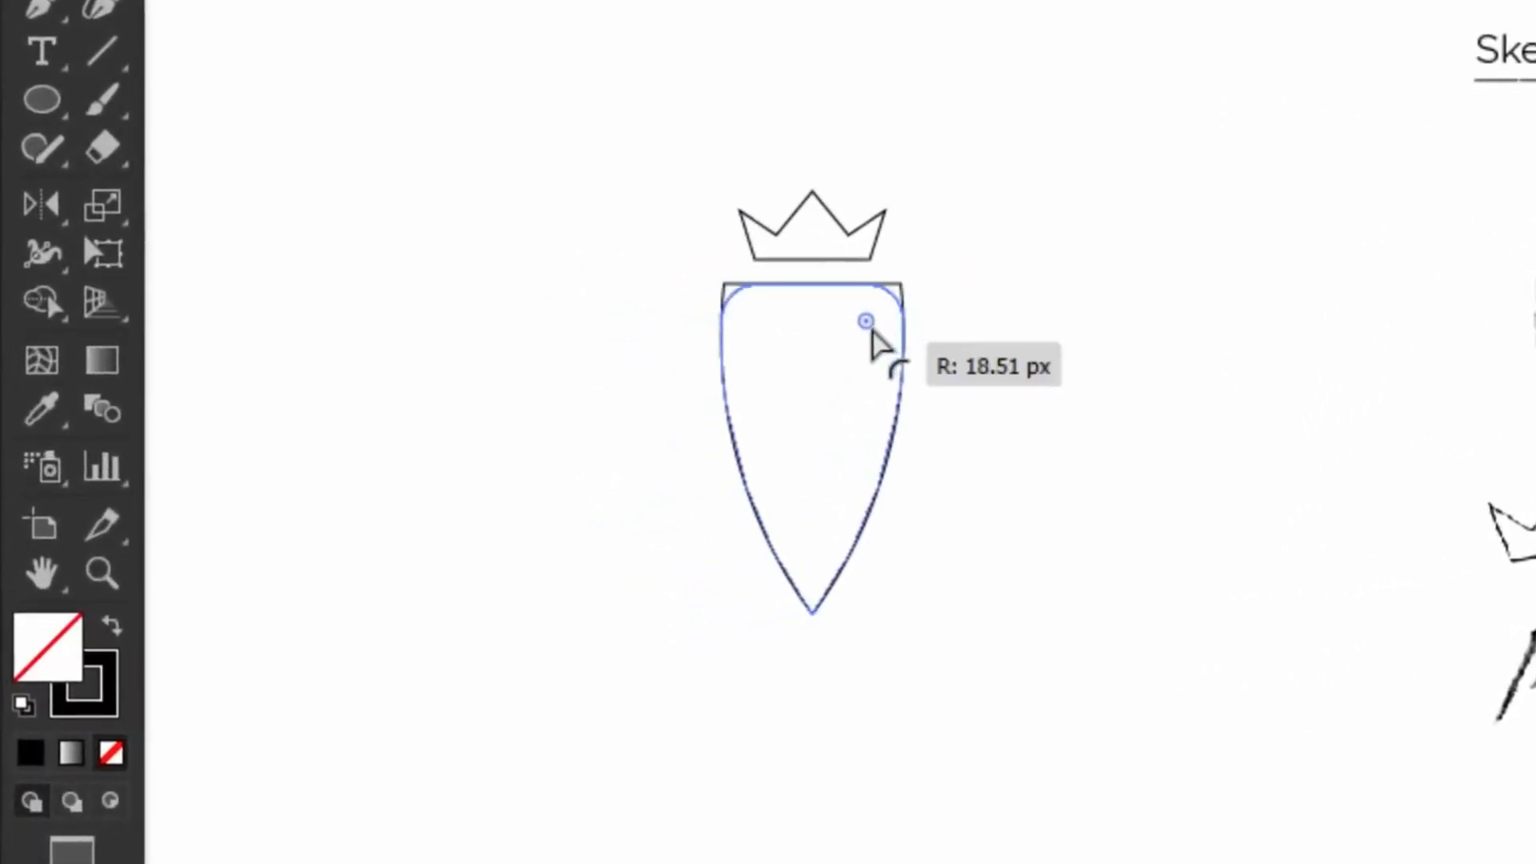
pyautogui.moveTo(868, 335); pyautogui.dragTo(866, 342)
pyautogui.click(990, 230)
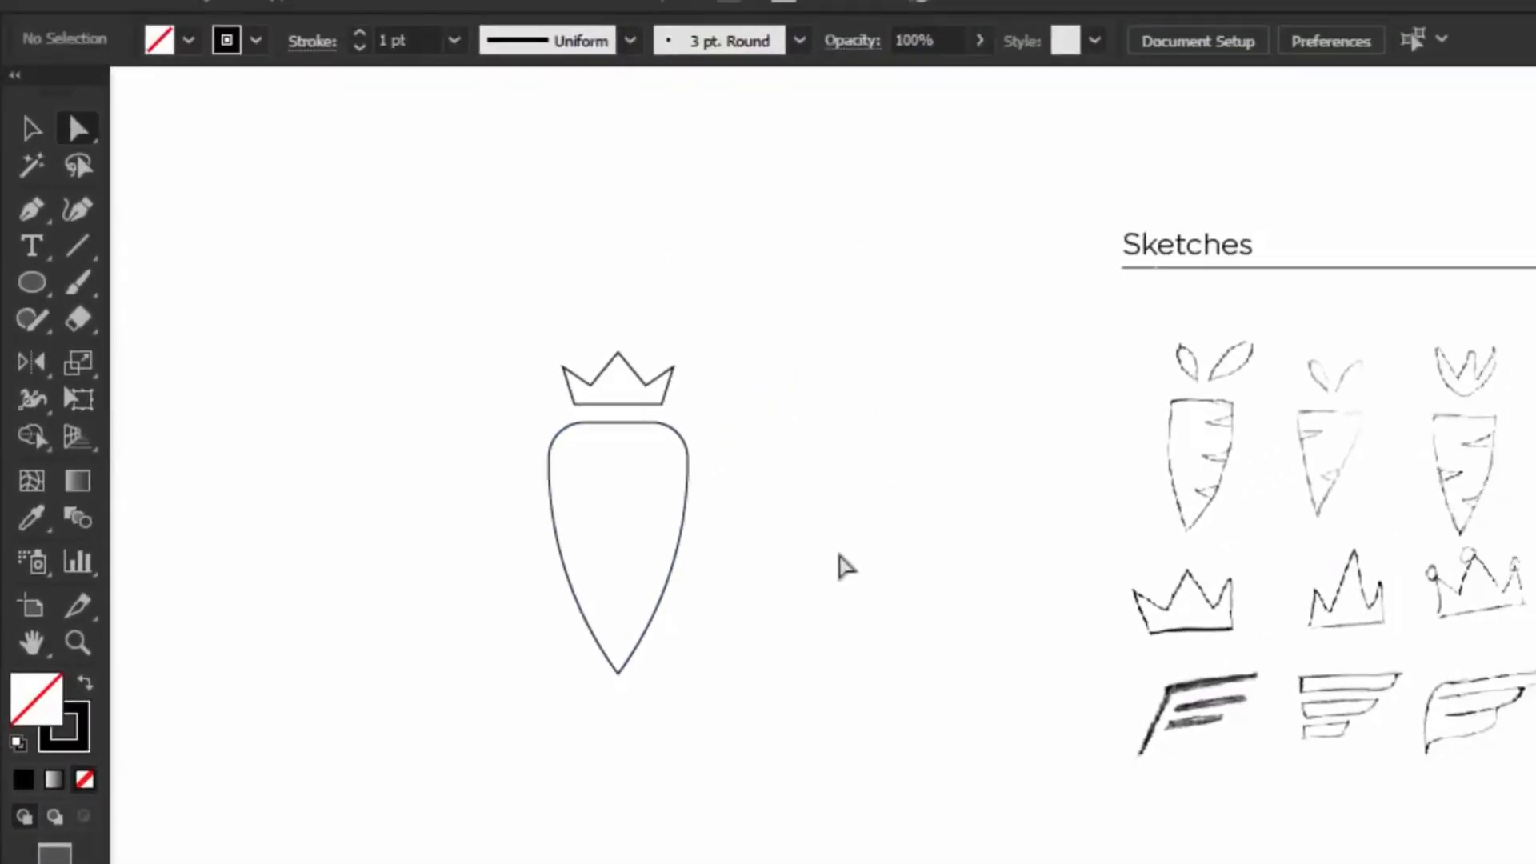
# Step: Draw a thin 85 × 14 px rectangle to the right of the carrot
pyautogui.click(32, 283)
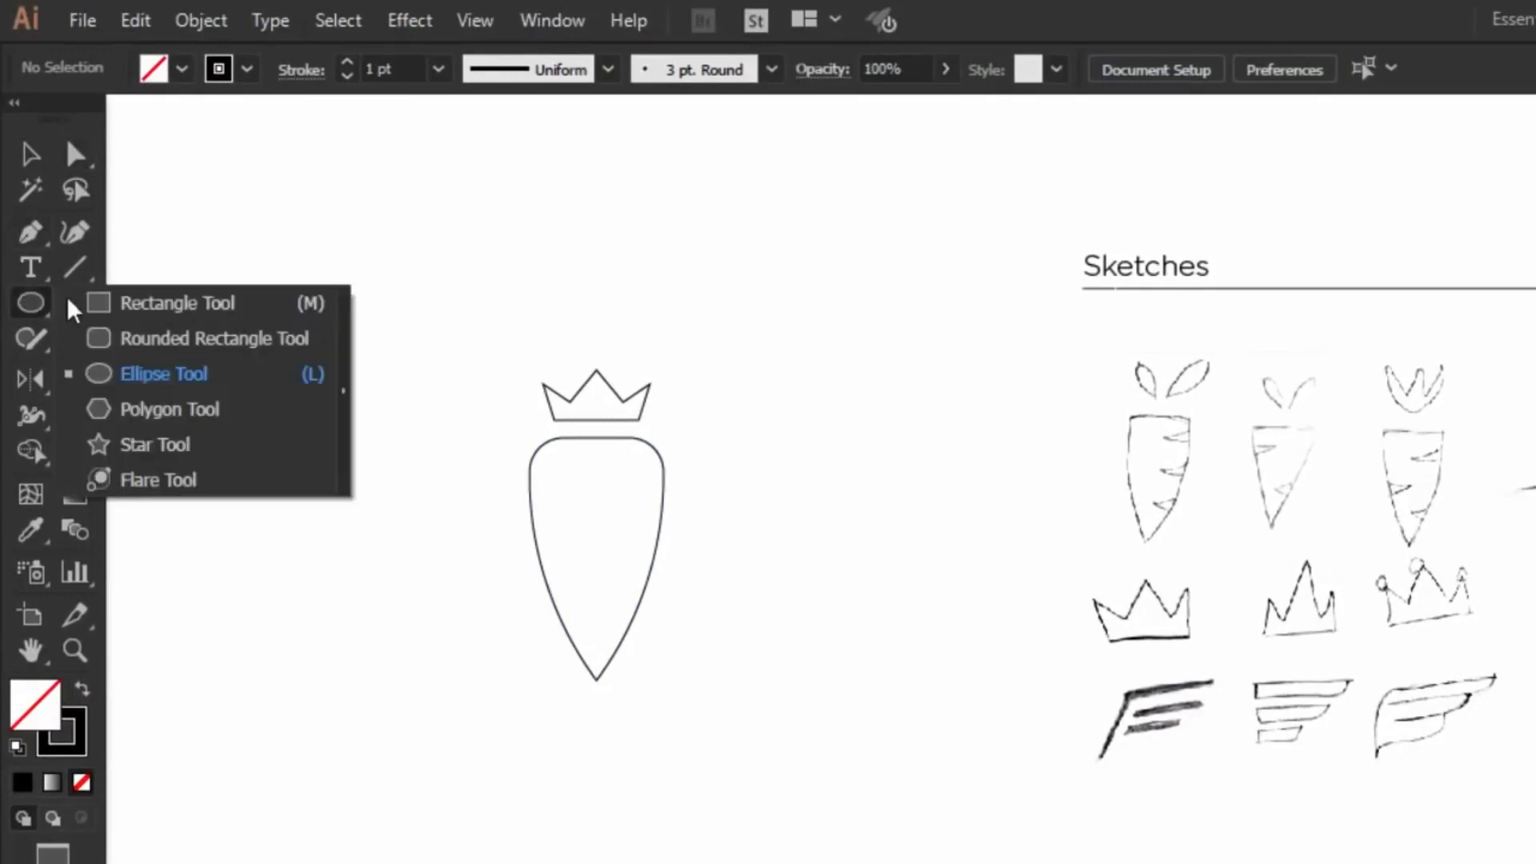
pyautogui.click(116, 302)
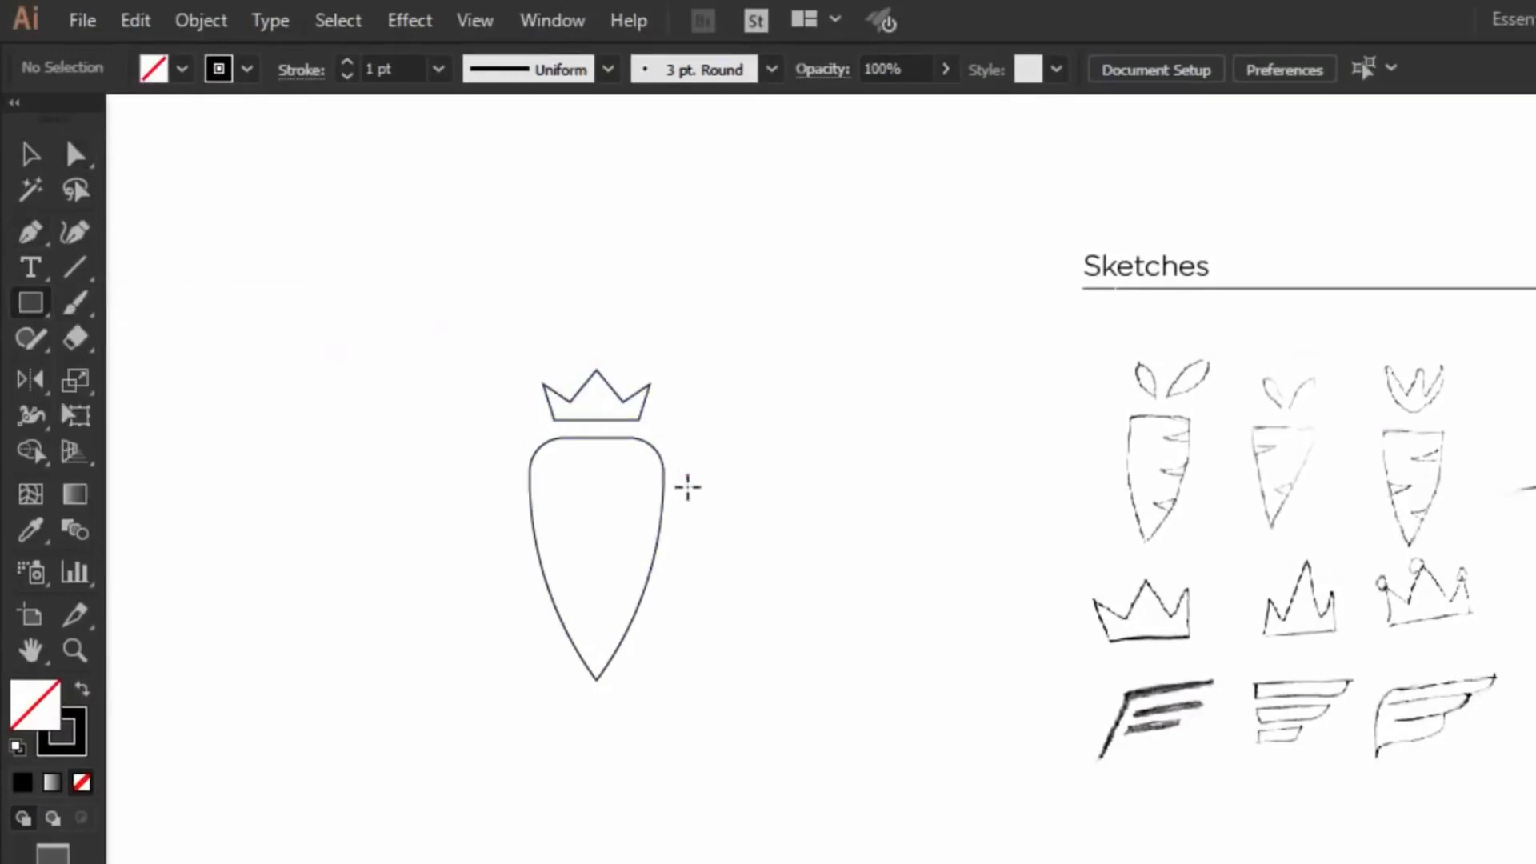
pyautogui.moveTo(683, 477); pyautogui.dragTo(813, 500)
# Step: Duplicate the bar downward twice to make three stacked bars
pyautogui.click(26, 156)
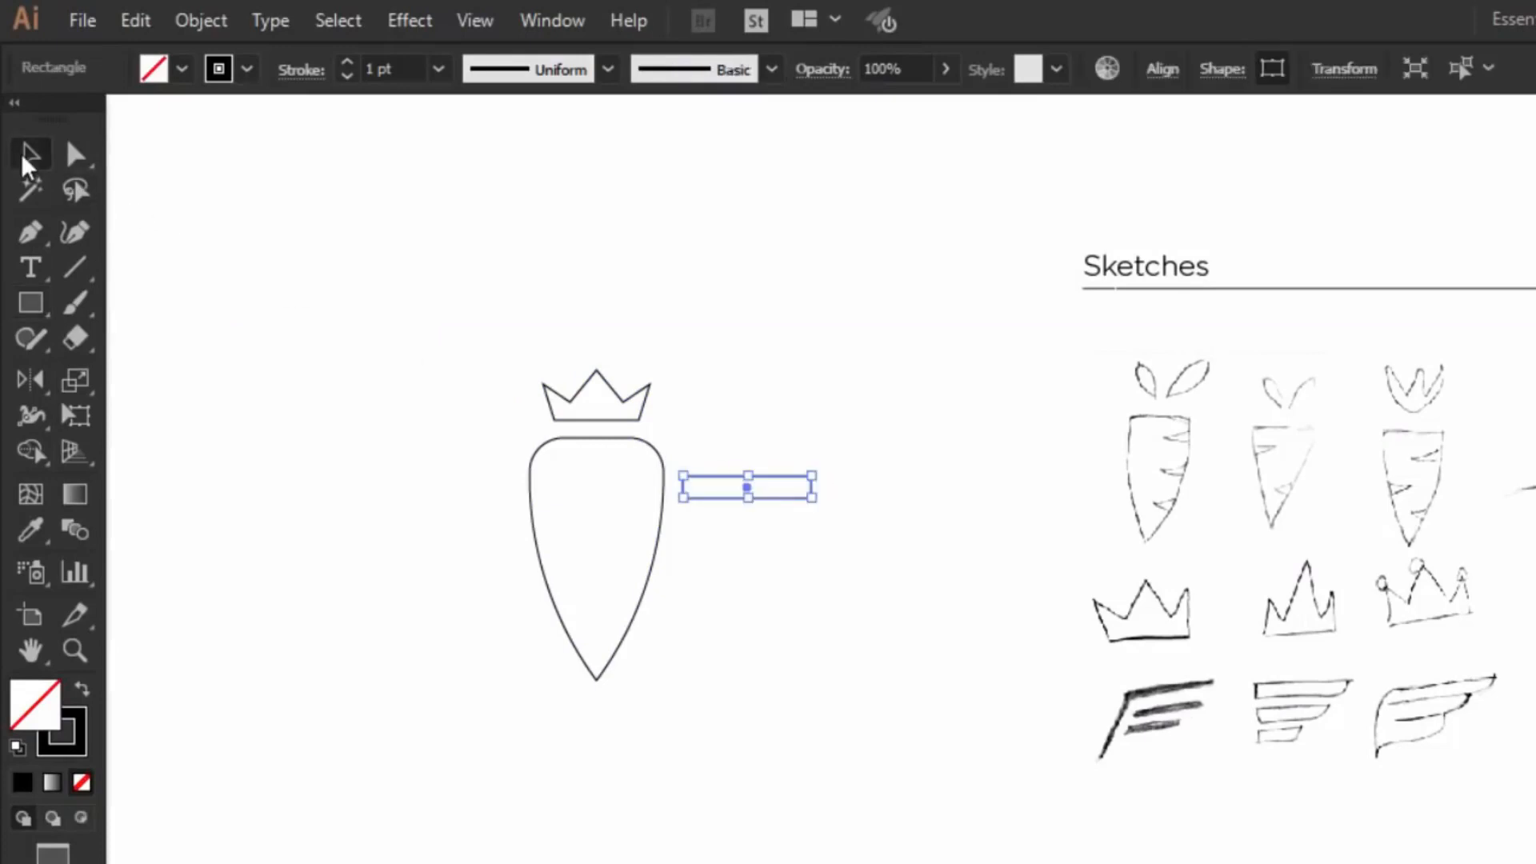
pyautogui.click(428, 254)
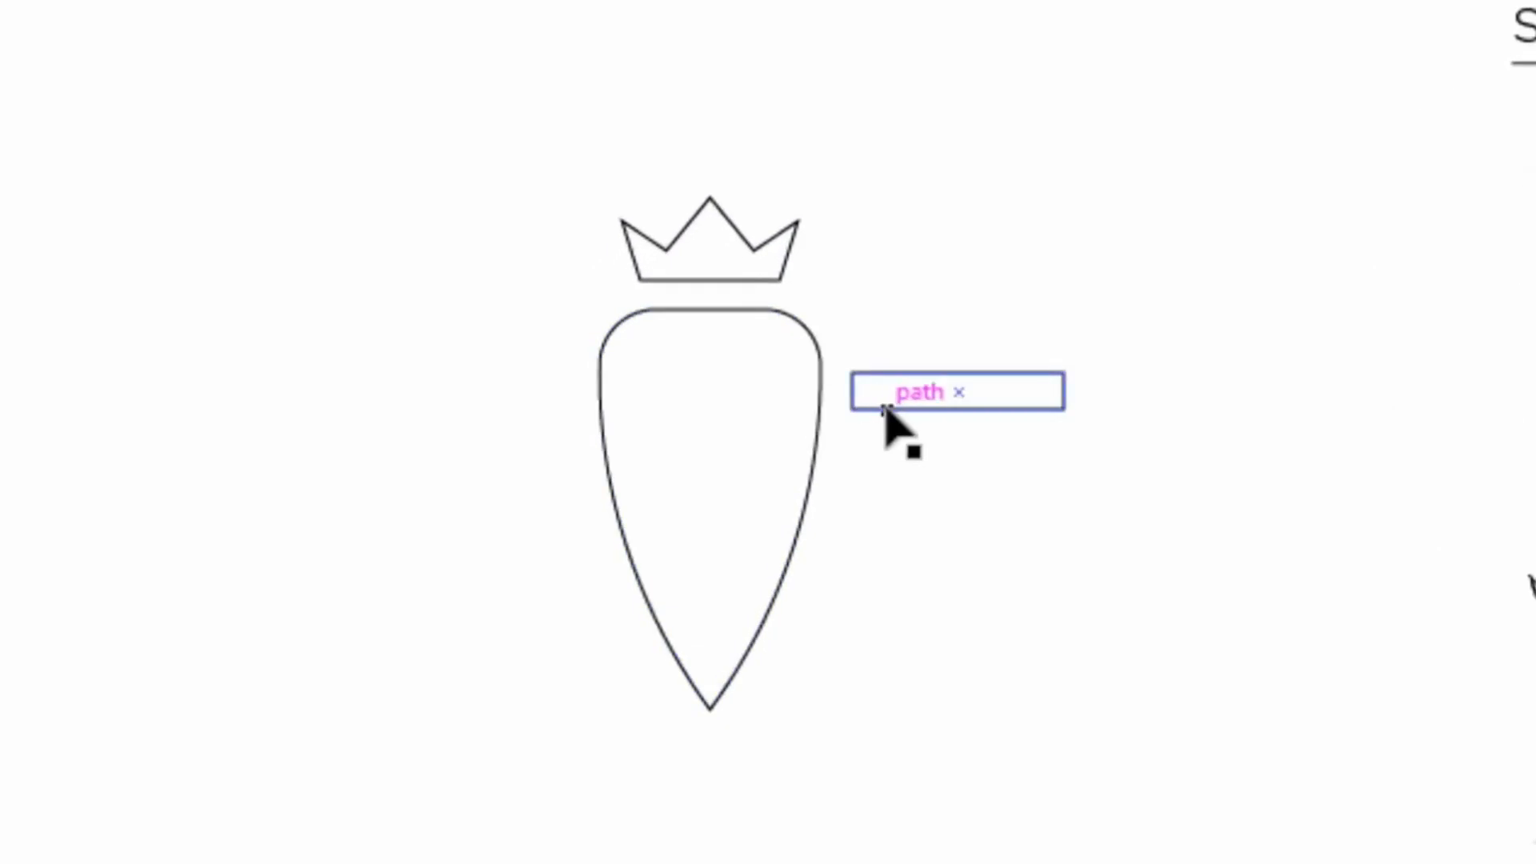
pyautogui.moveTo(890, 420); pyautogui.dragTo(885, 481)
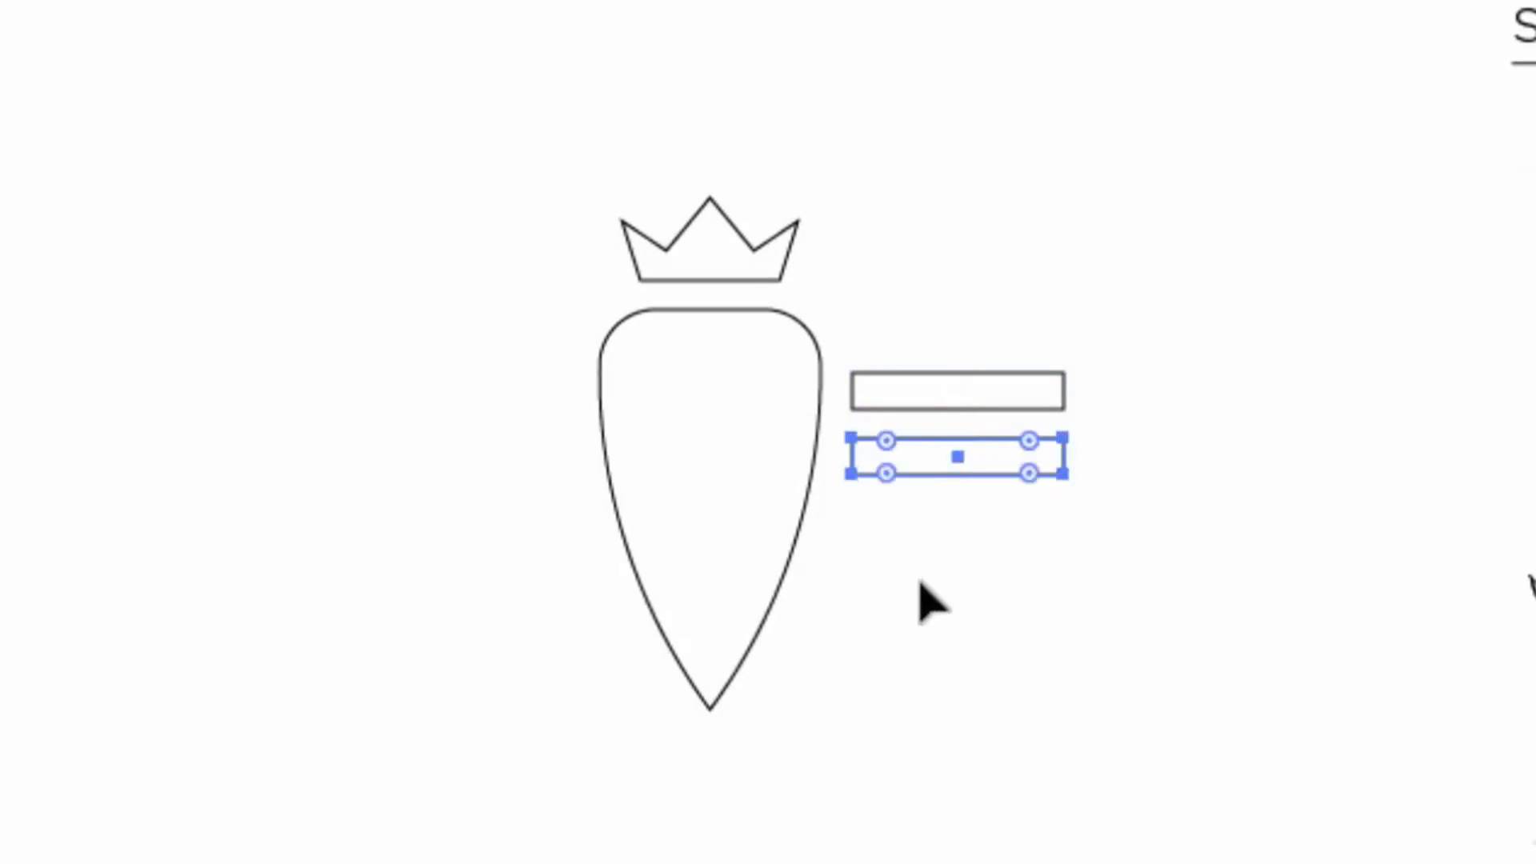
pyautogui.hotkey('ctrl', 'd')
# Step: Shorten the two lower bars, making the bottom one shortest
pyautogui.click(967, 627)
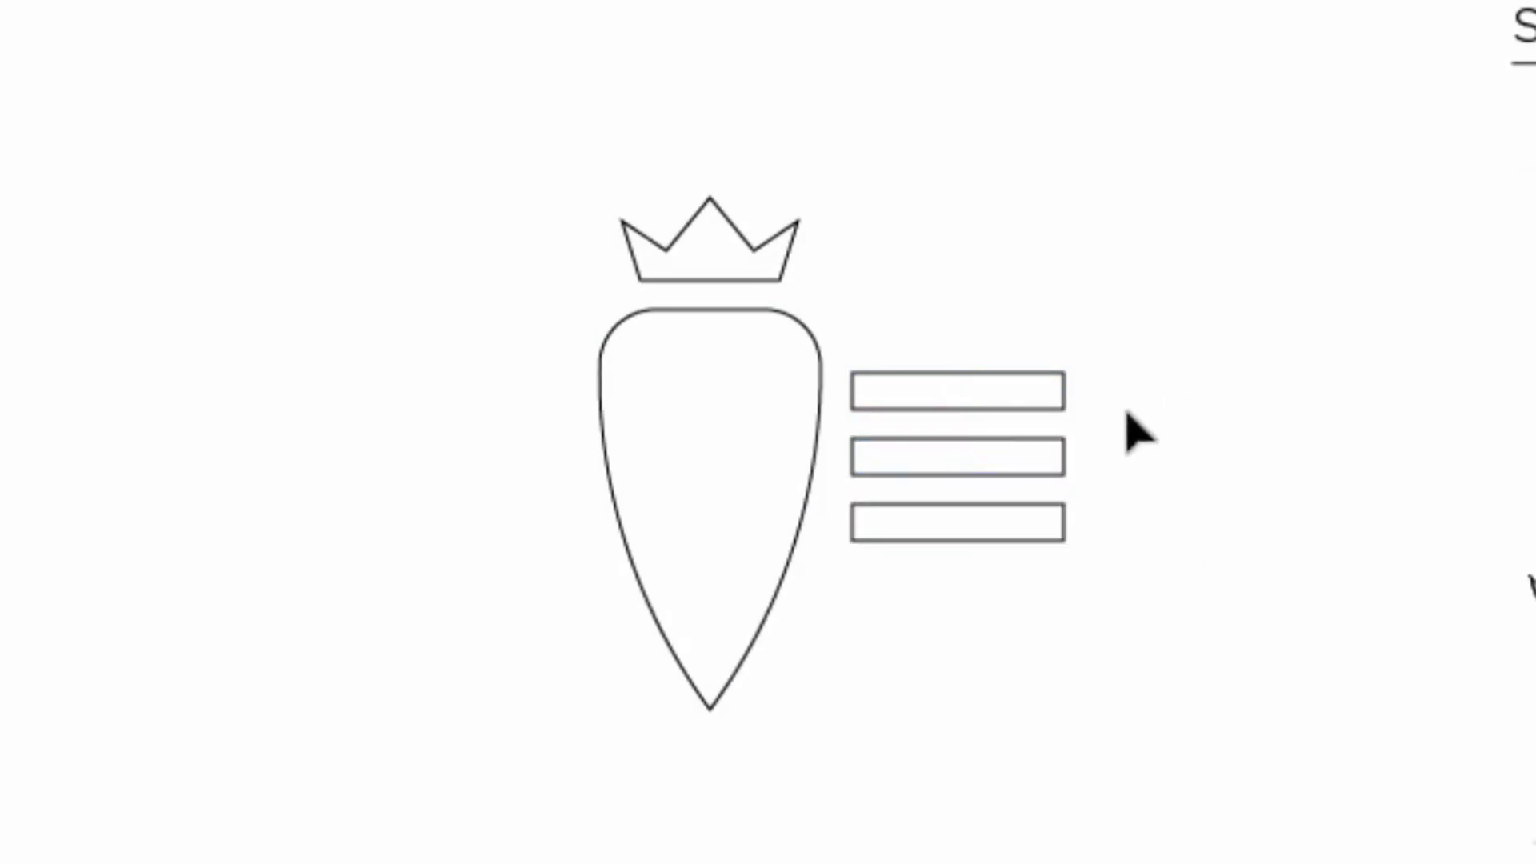
pyautogui.moveTo(1109, 437); pyautogui.dragTo(1001, 610)
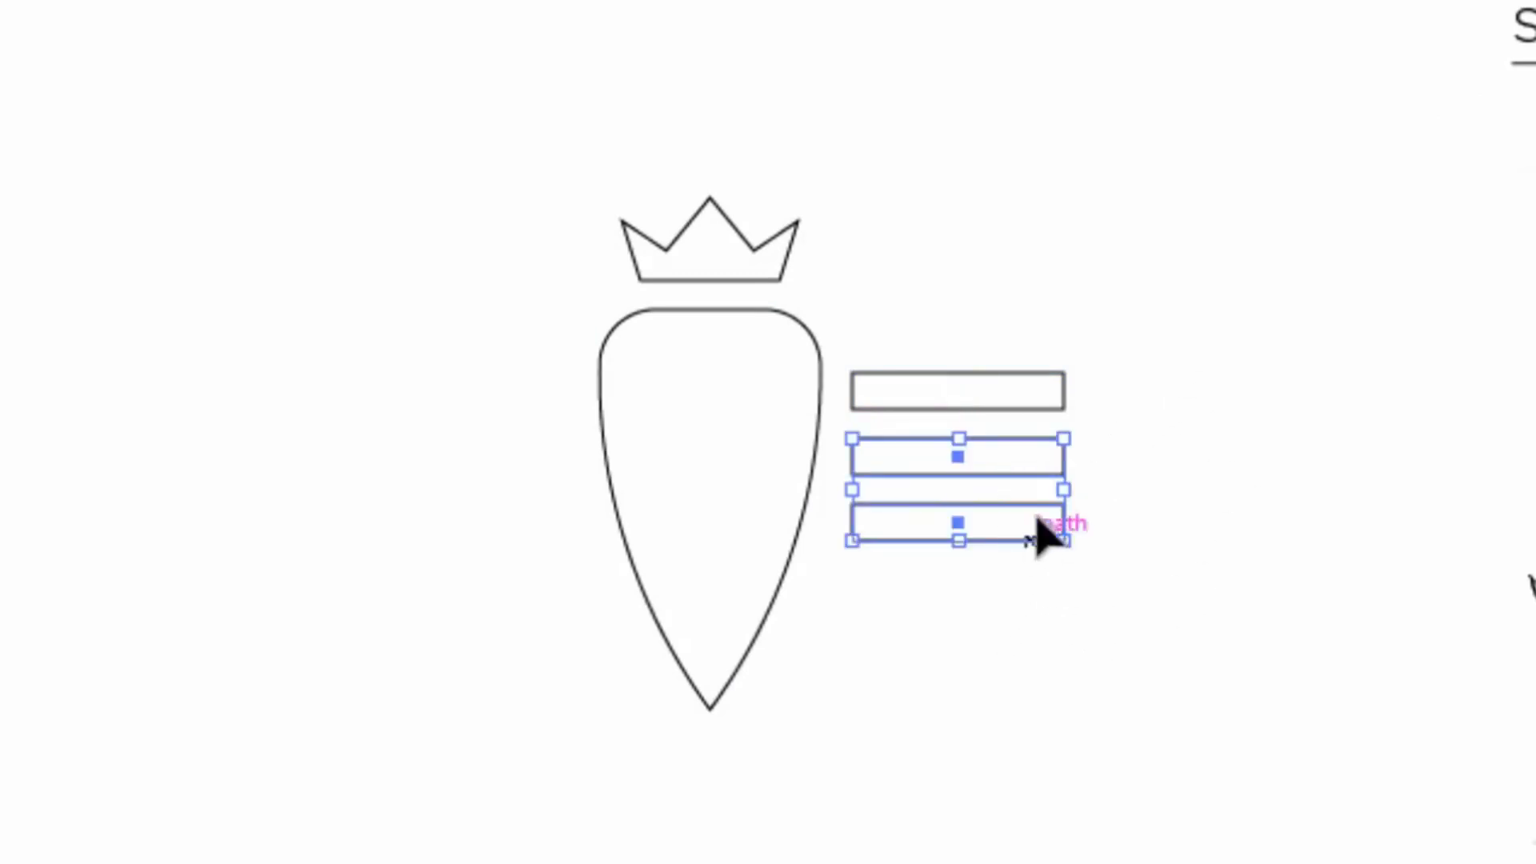
pyautogui.moveTo(1063, 490); pyautogui.dragTo(1009, 497)
pyautogui.click(1039, 533)
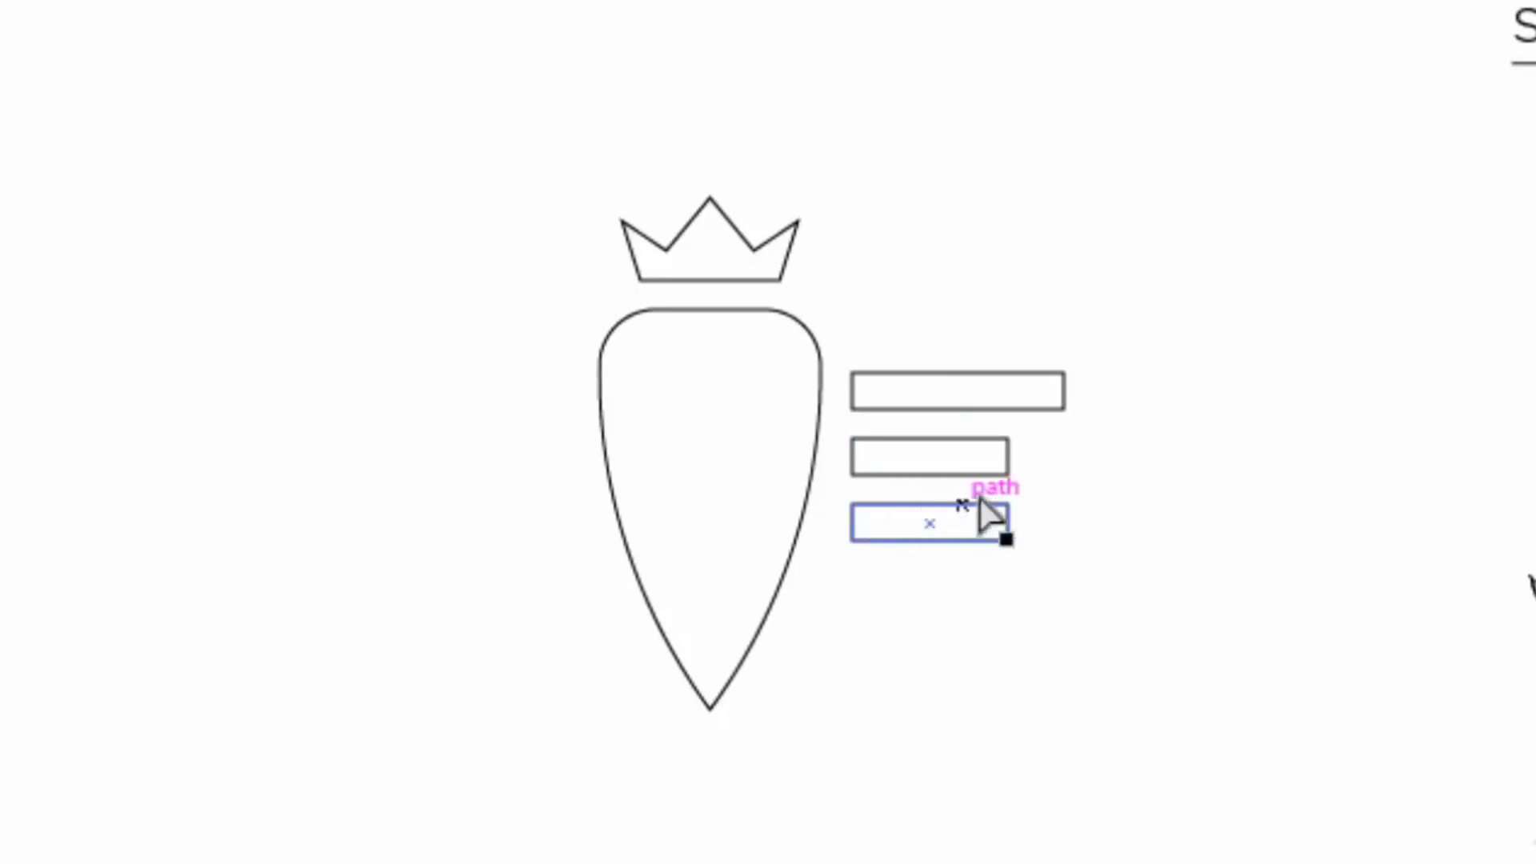
pyautogui.moveTo(1030, 483); pyautogui.dragTo(957, 525)
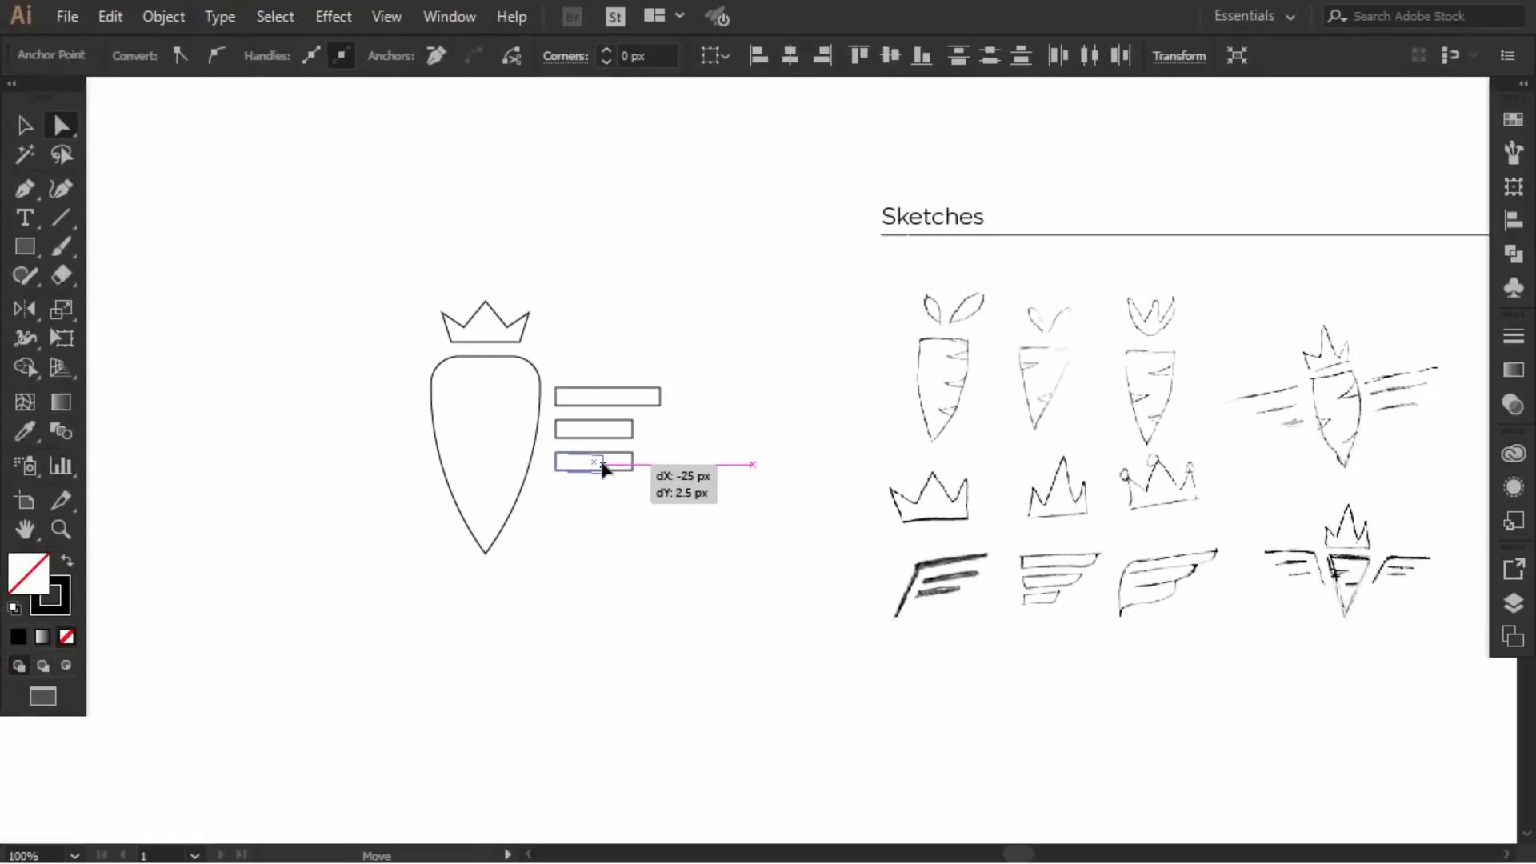
pyautogui.moveTo(604, 468); pyautogui.dragTo(602, 468)
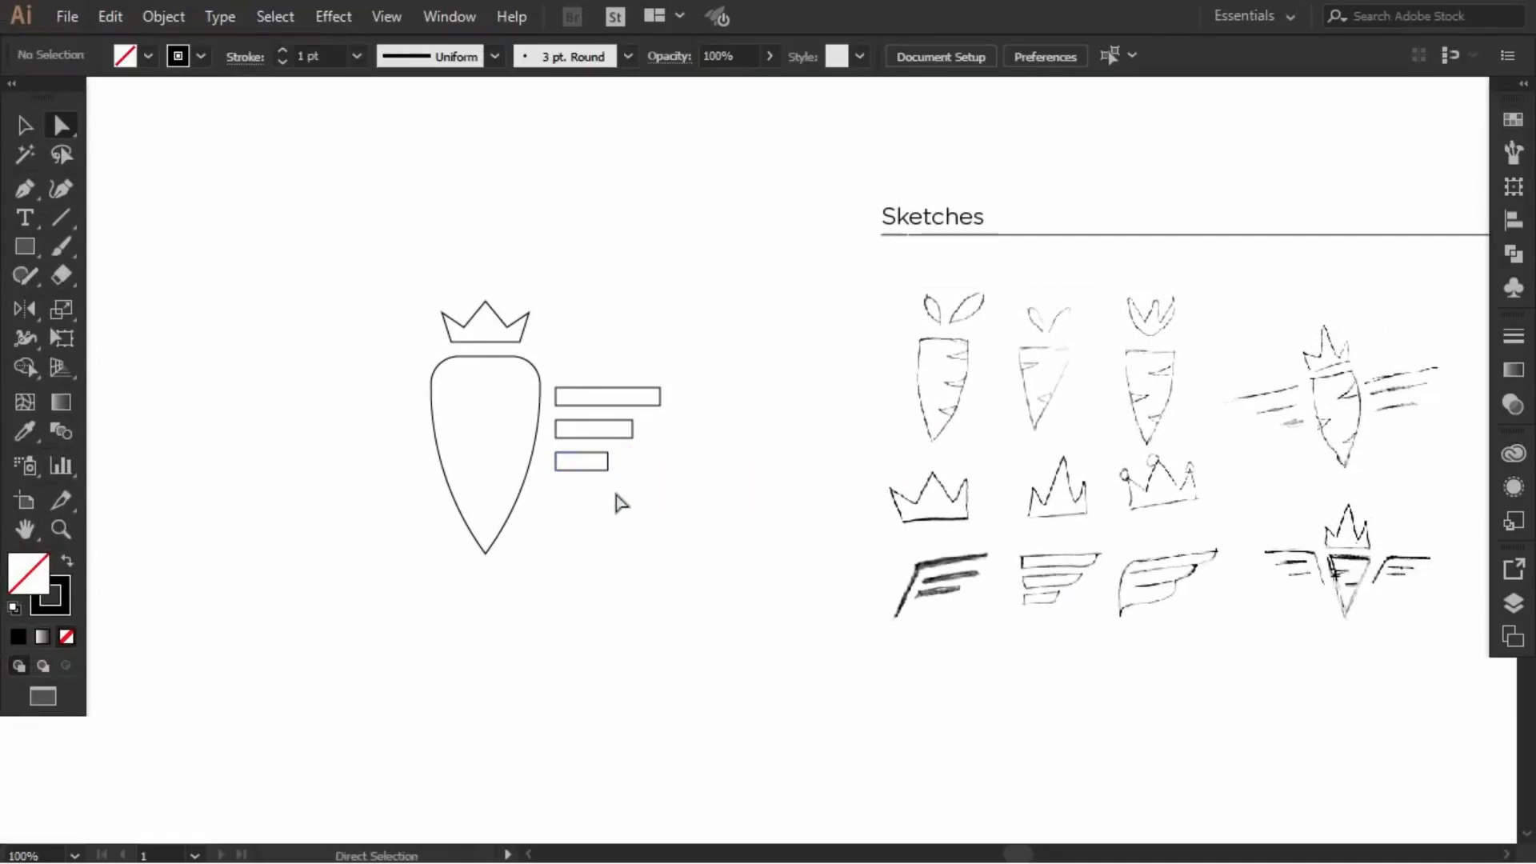
# Step: Round the right-end corners of all three wing bars to 15 px
pyautogui.click(610, 470)
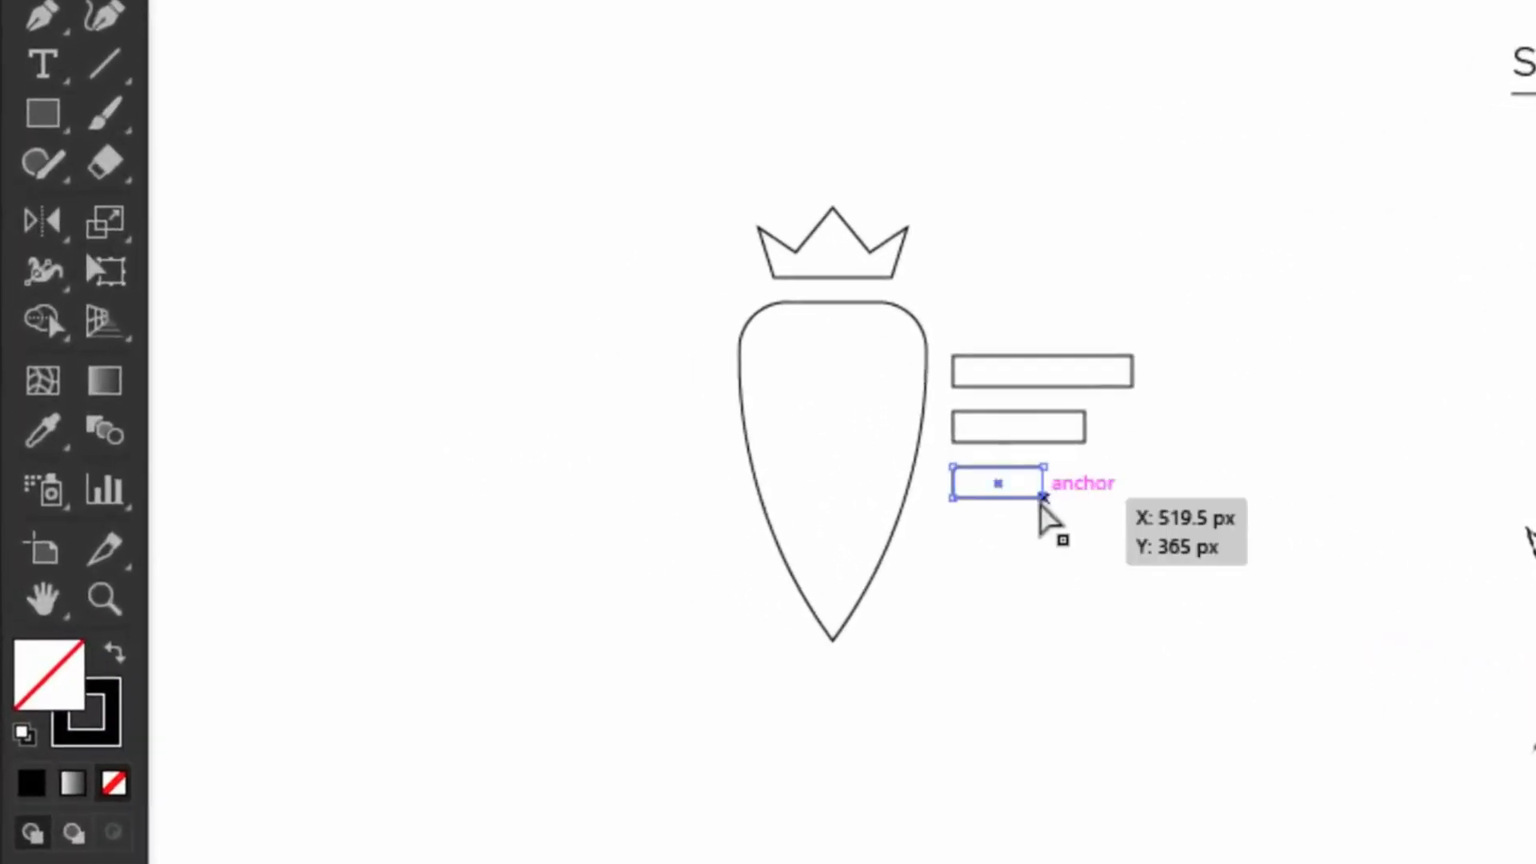
pyautogui.keyDown('shift'); pyautogui.click(1083, 440); pyautogui.keyUp('shift')
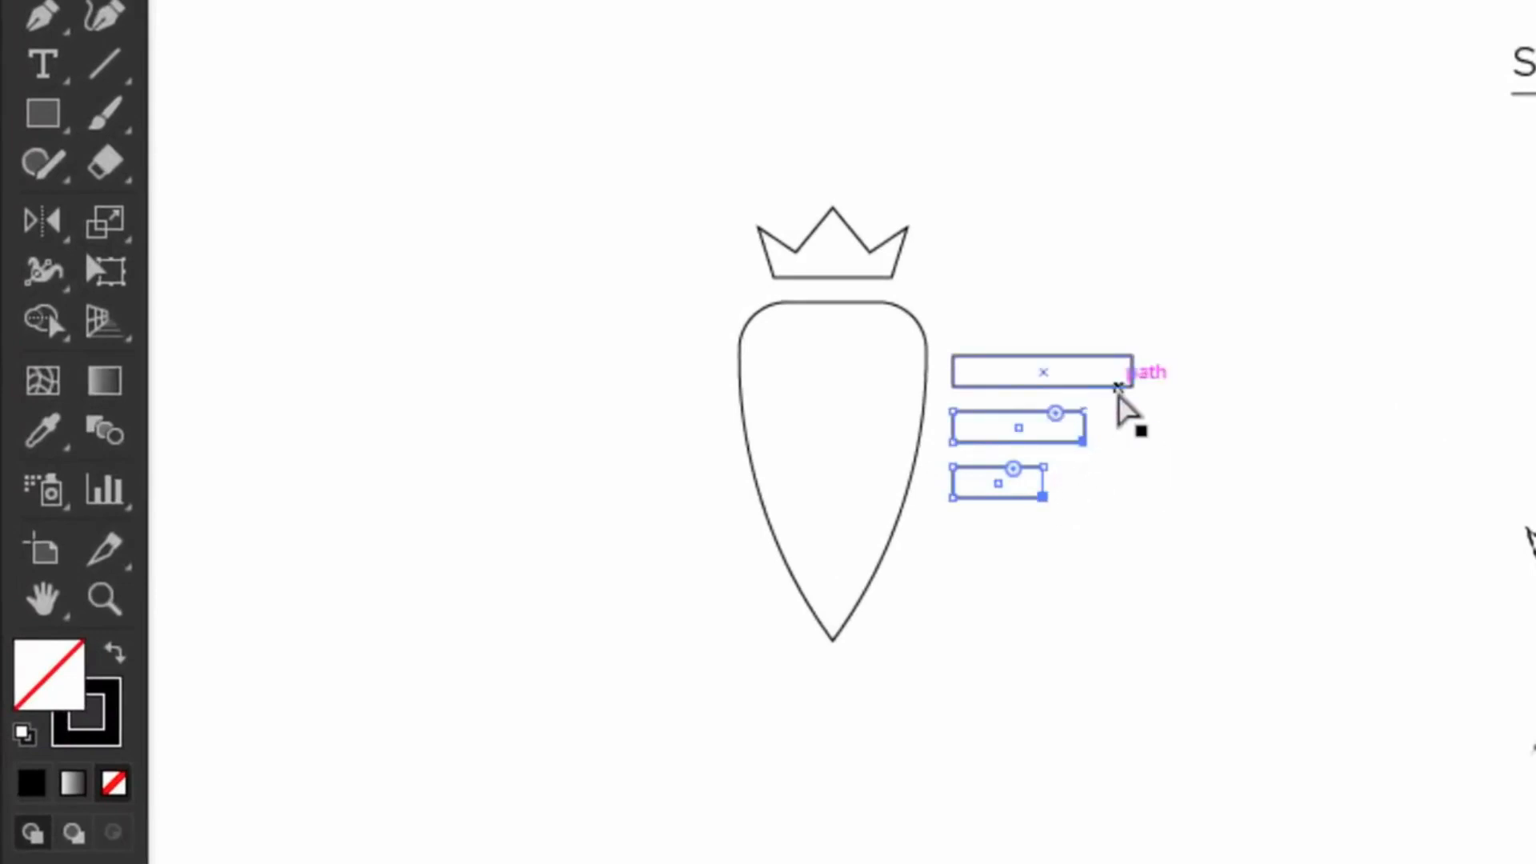
pyautogui.keyDown('shift'); pyautogui.click(1131, 386); pyautogui.keyUp('shift')
pyautogui.moveTo(1102, 356); pyautogui.dragTo(998, 152)
pyautogui.click(1000, 153)
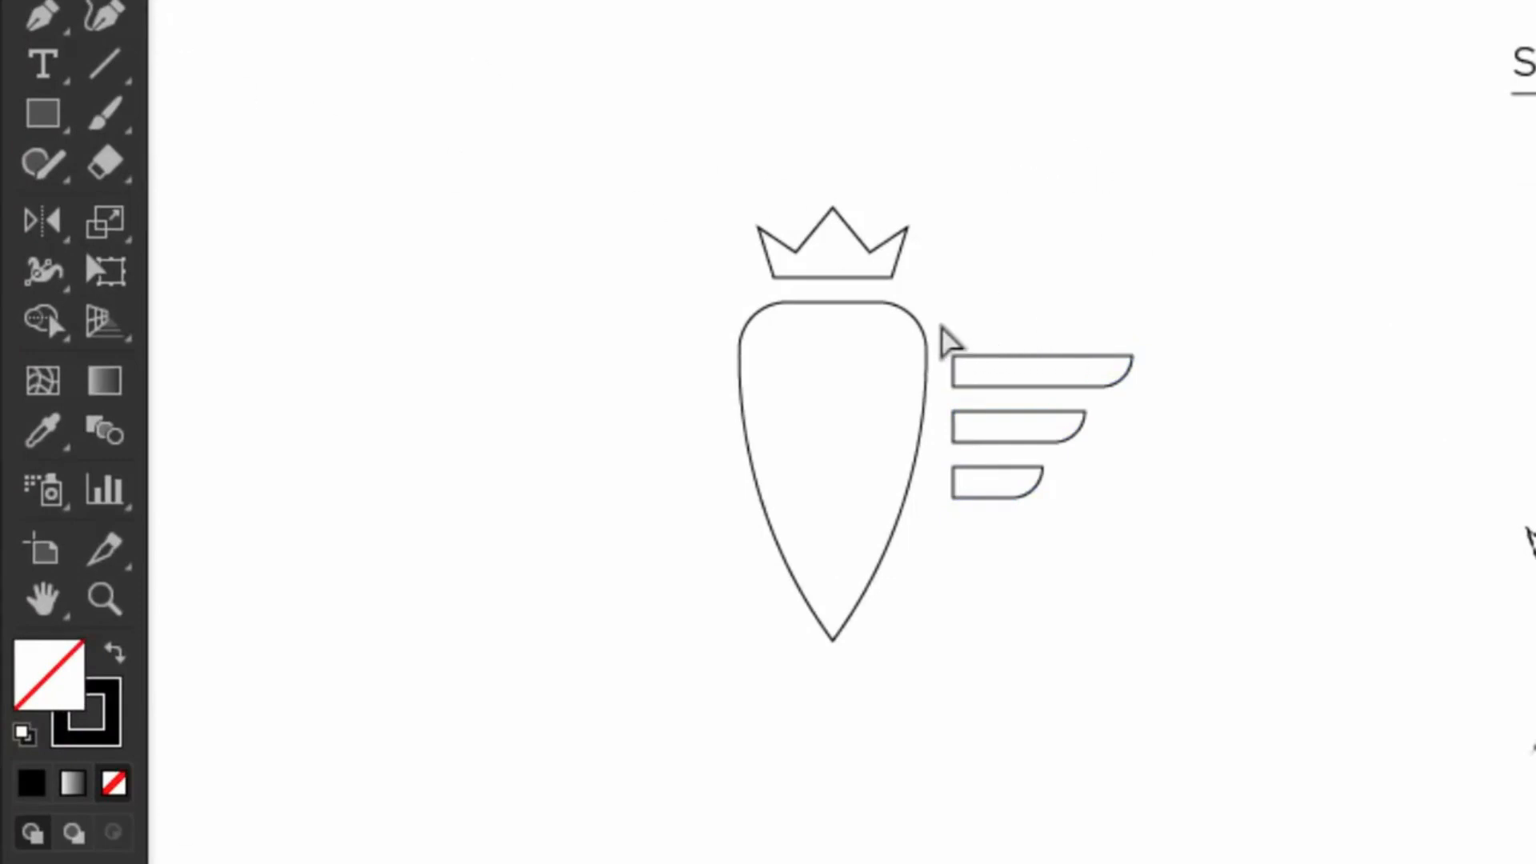
pyautogui.moveTo(944, 326); pyautogui.dragTo(975, 552)
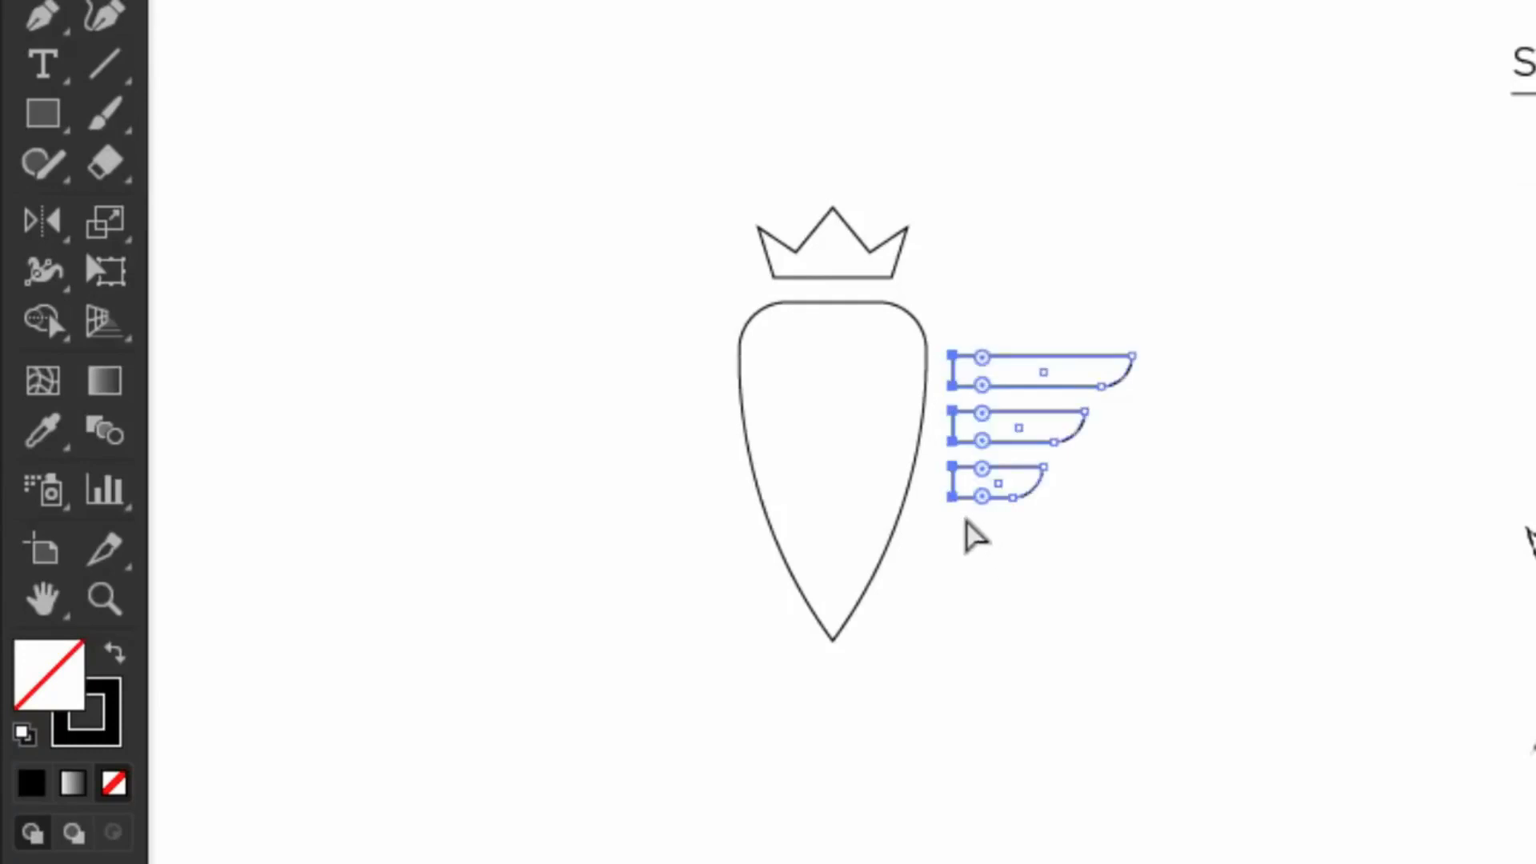
# Step: Extend the bars' left ends to the carrot and place an offset body copy slightly right
pyautogui.moveTo(947, 438); pyautogui.dragTo(934, 442)
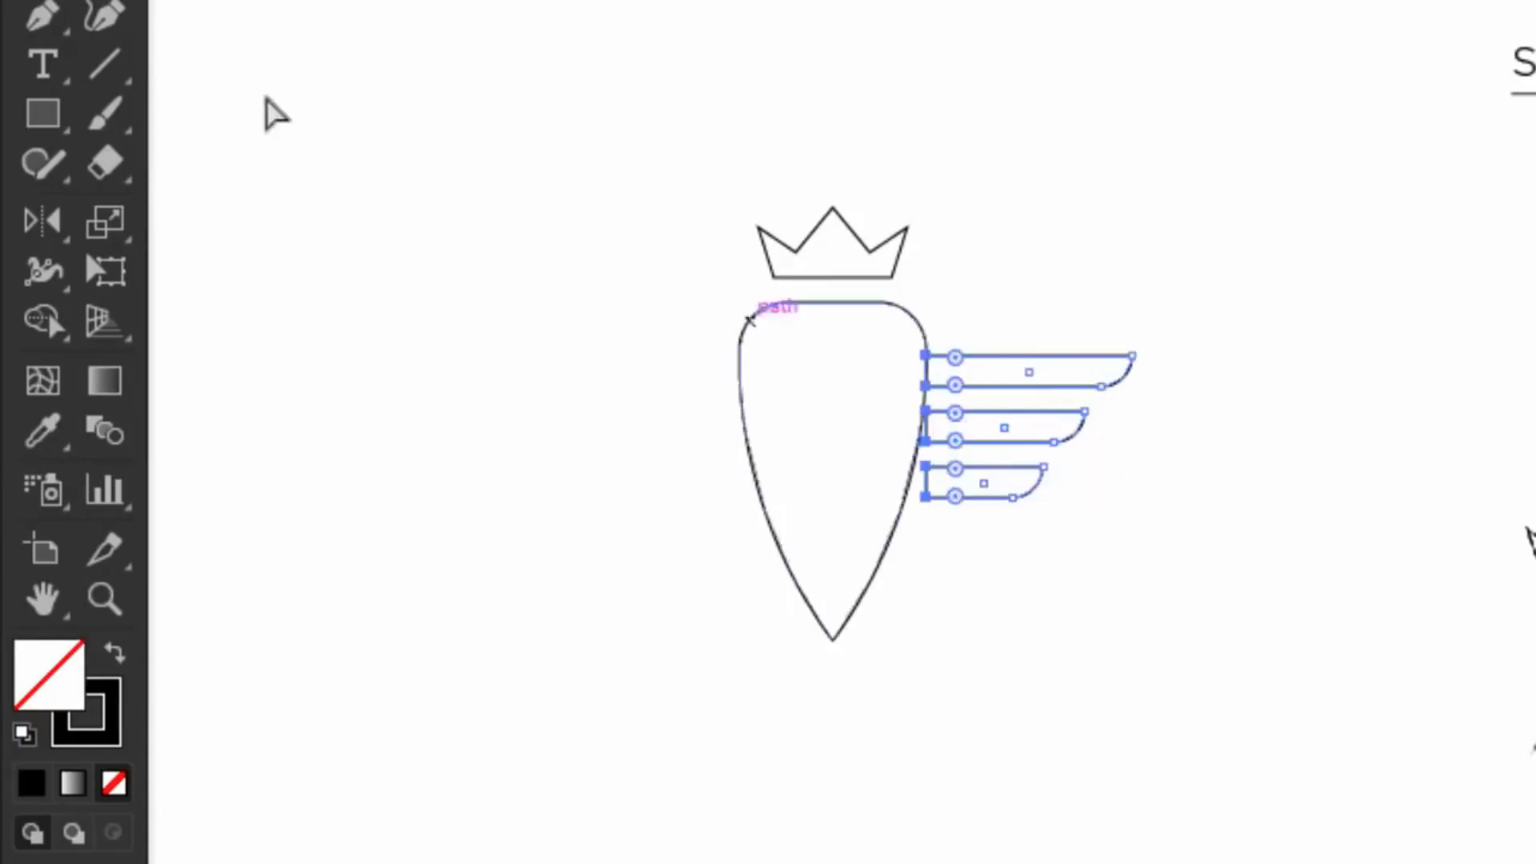
pyautogui.click(44, 0)
pyautogui.click(484, 226)
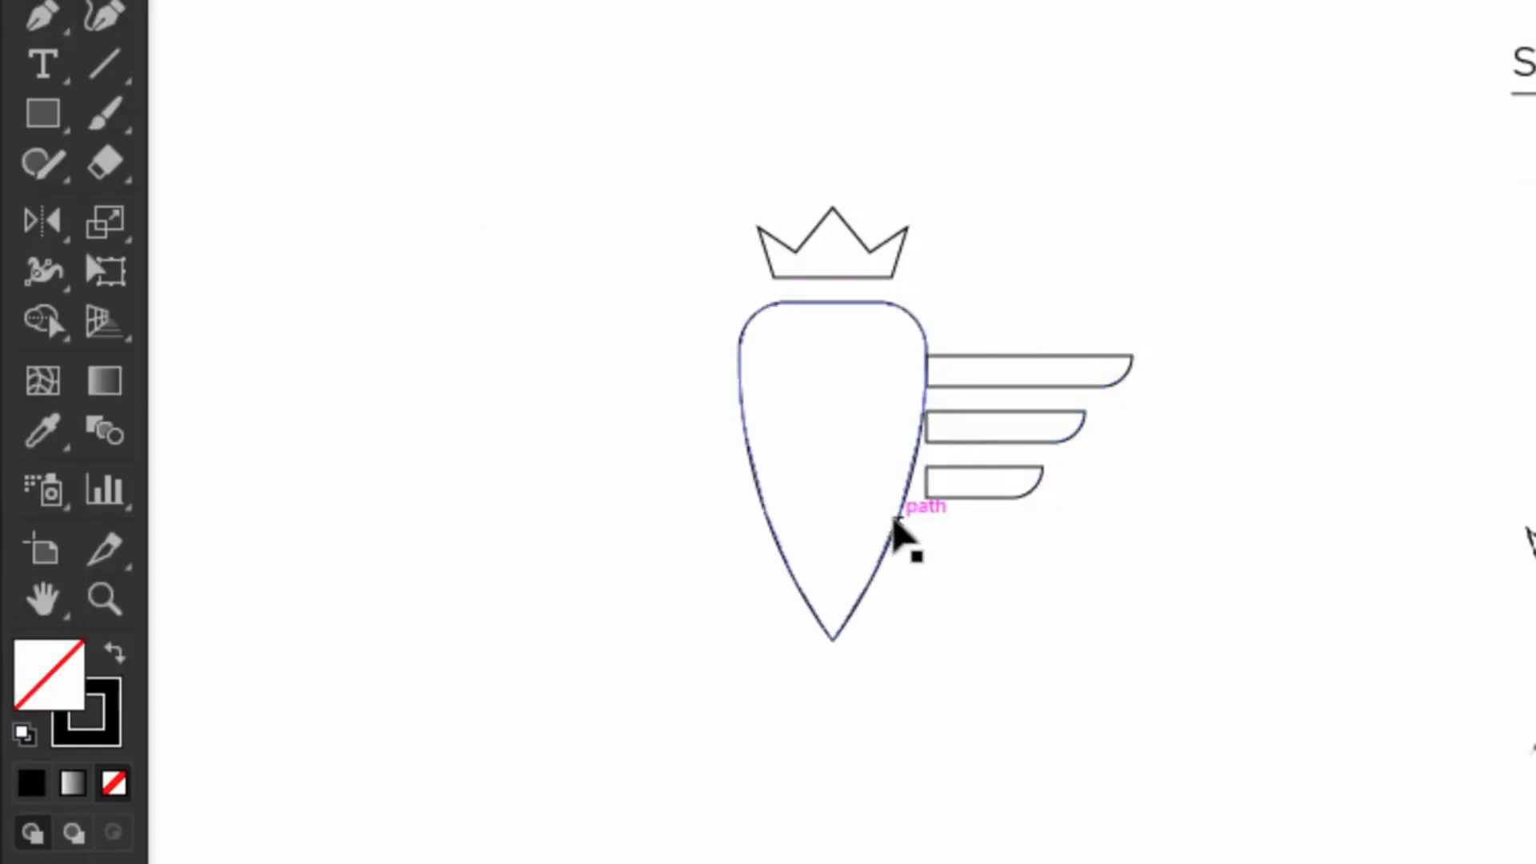
pyautogui.moveTo(895, 520); pyautogui.dragTo(915, 522)
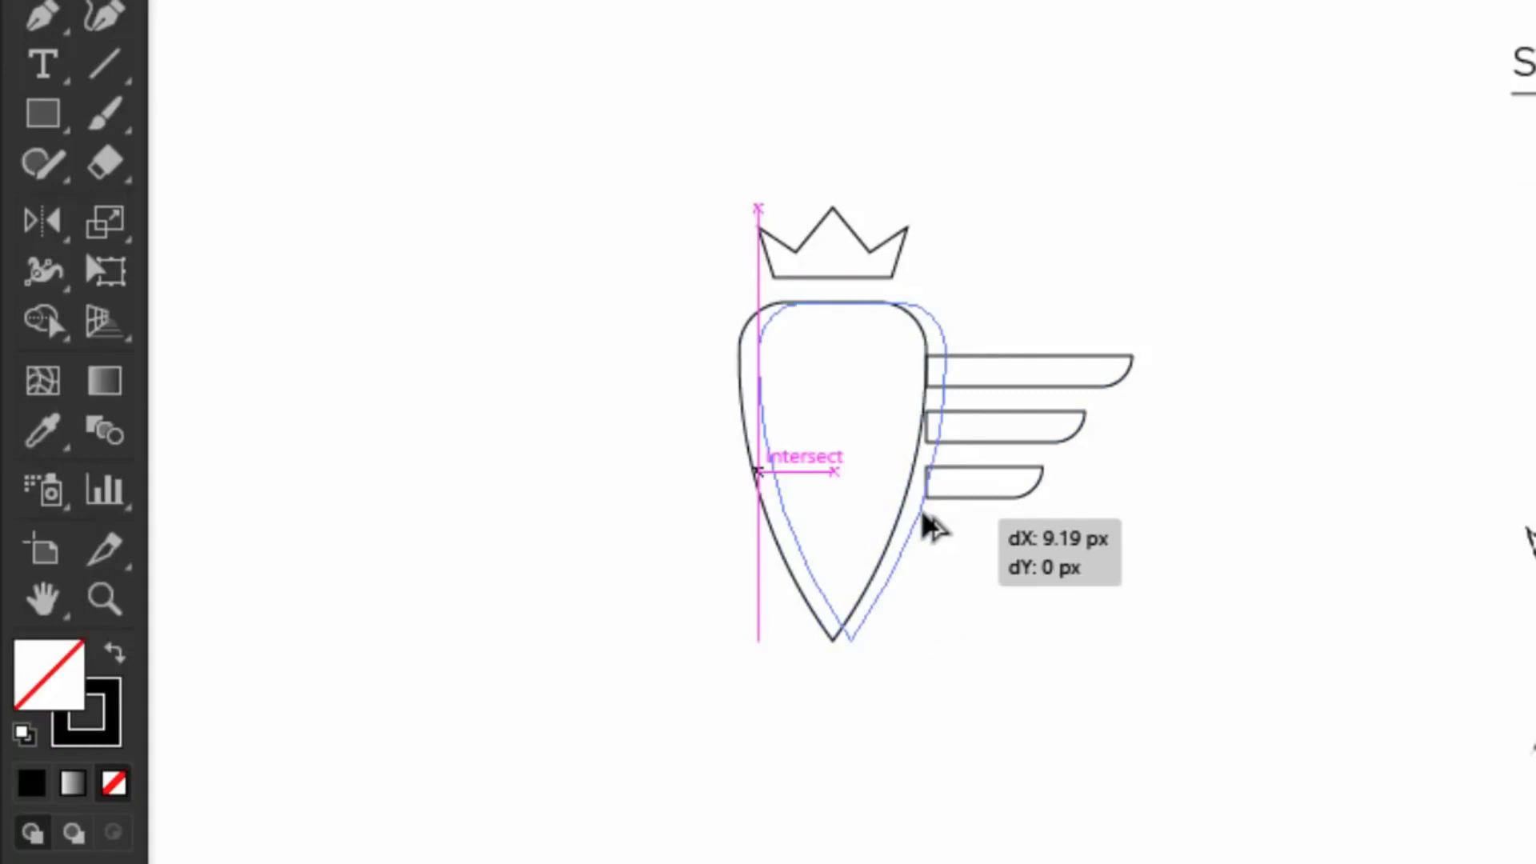
pyautogui.moveTo(927, 520); pyautogui.dragTo(926, 520)
# Step: Erase the offset body region from the wing bars with Shape Builder, leaving a gap
pyautogui.moveTo(1014, 312); pyautogui.dragTo(936, 497)
pyautogui.click(36, 324)
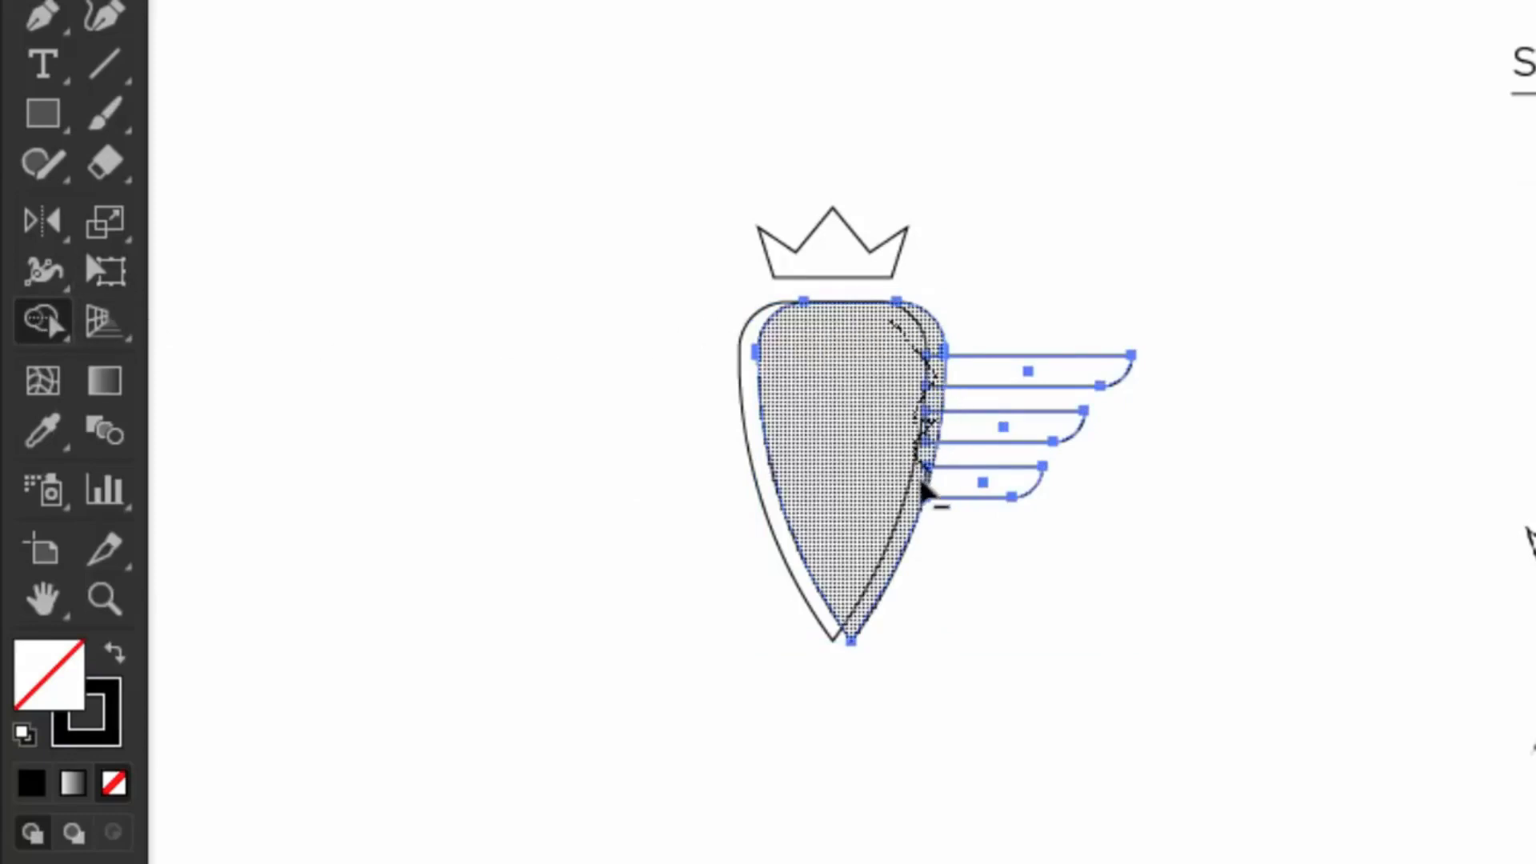
pyautogui.keyDown('alt'); pyautogui.click(927, 496); pyautogui.keyUp('alt')
# Step: Duplicate the three wing bars to the left side of the carrot
pyautogui.press('v')
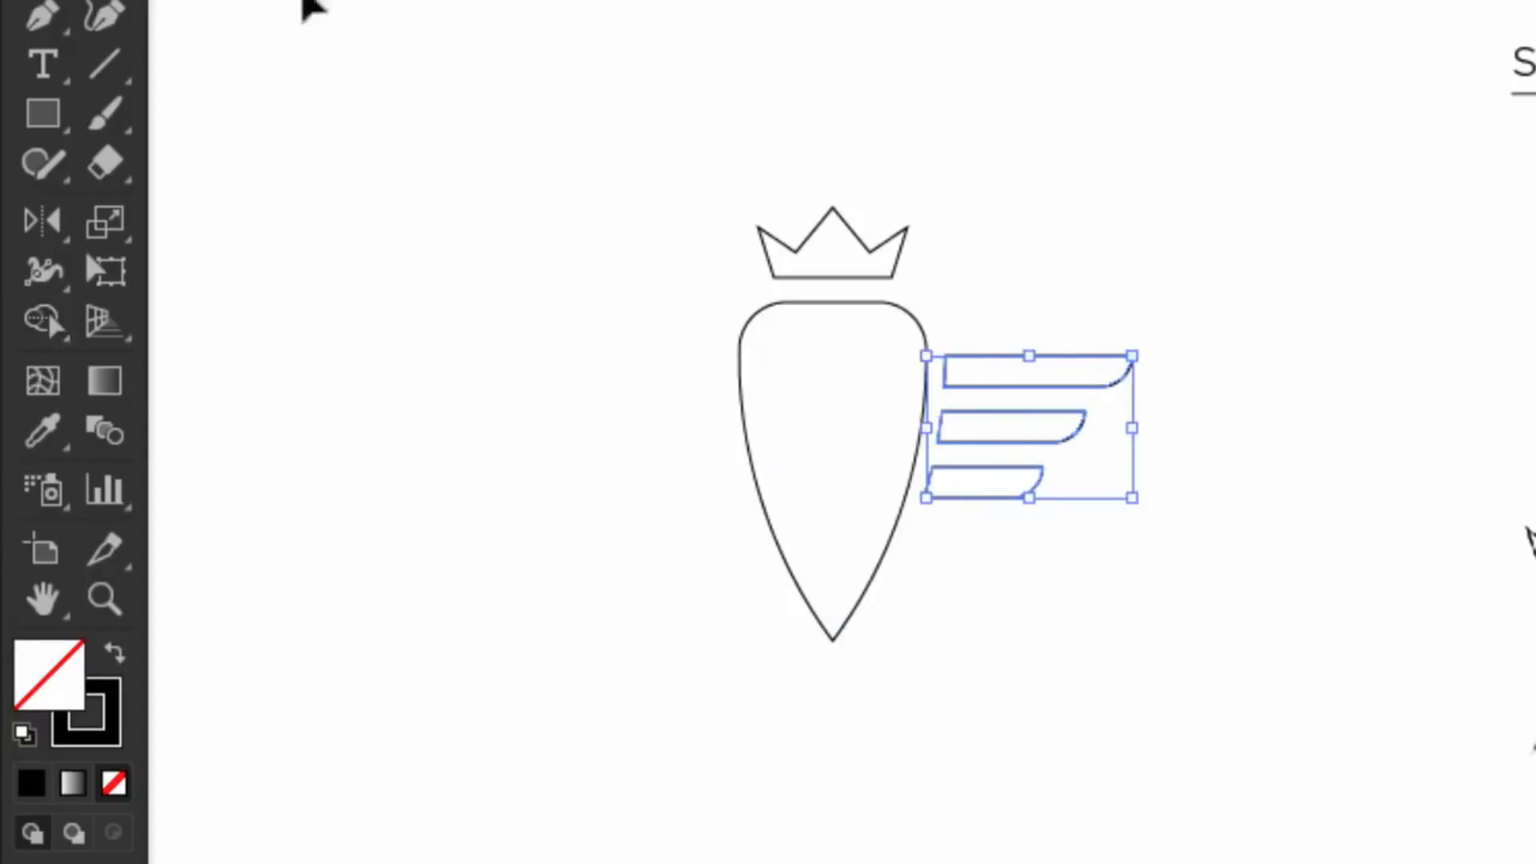
pyautogui.click(591, 50)
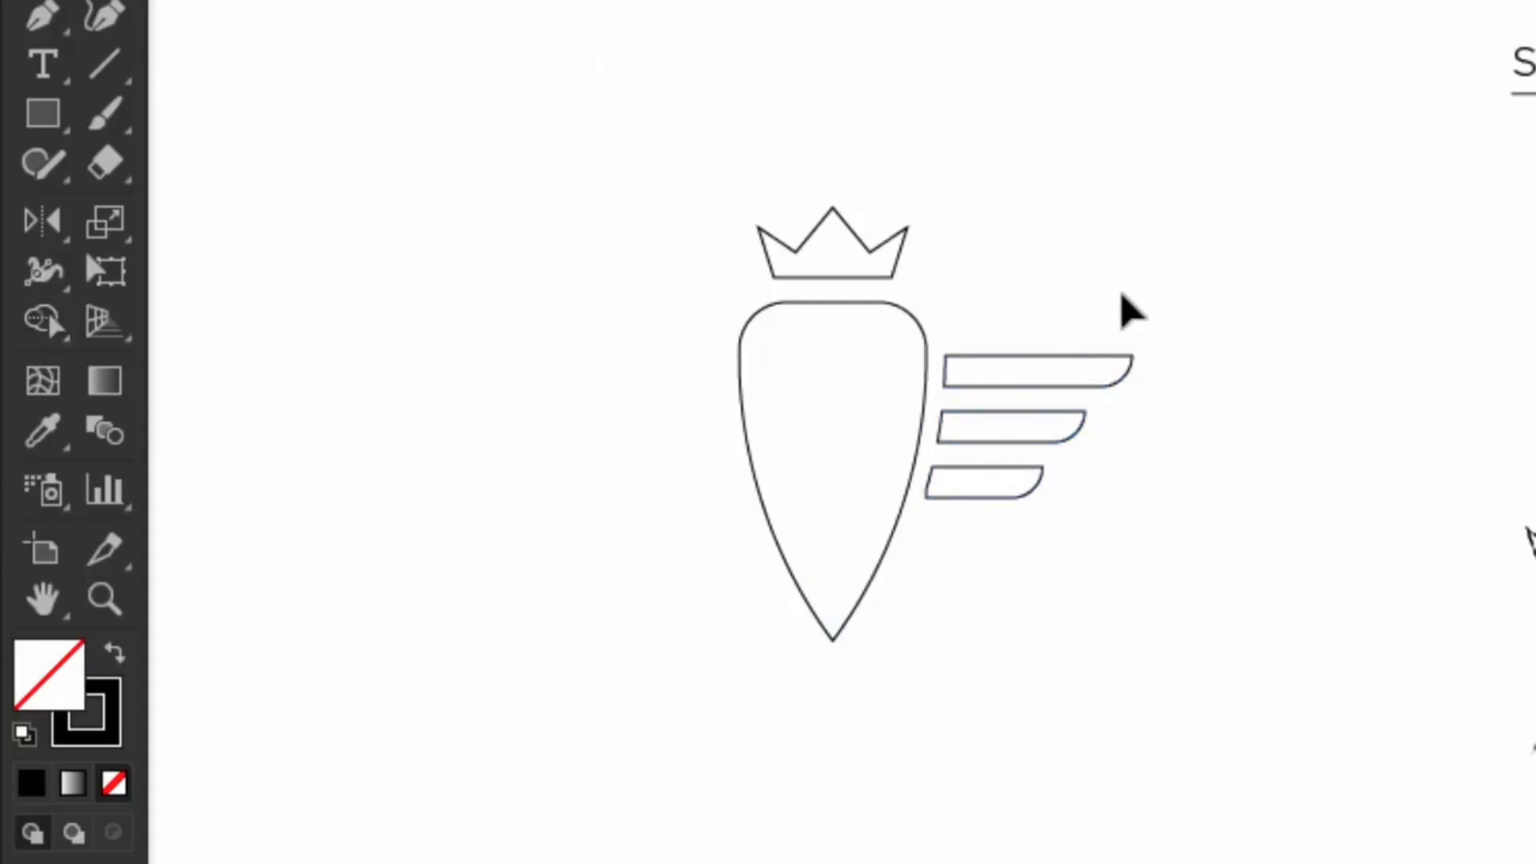
pyautogui.moveTo(1123, 295); pyautogui.dragTo(983, 566)
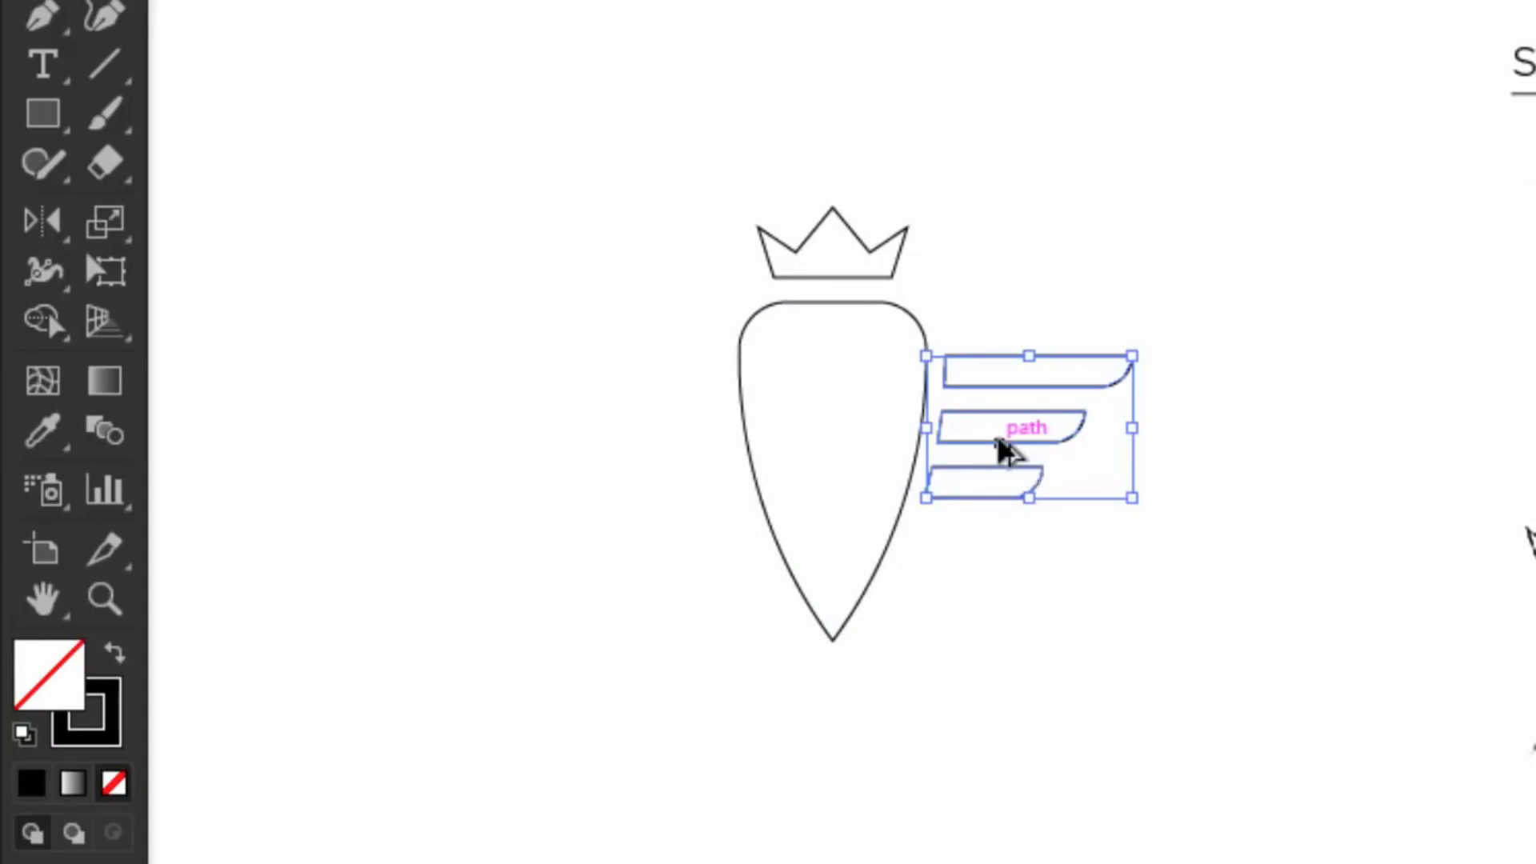
pyautogui.moveTo(1007, 450); pyautogui.dragTo(653, 451)
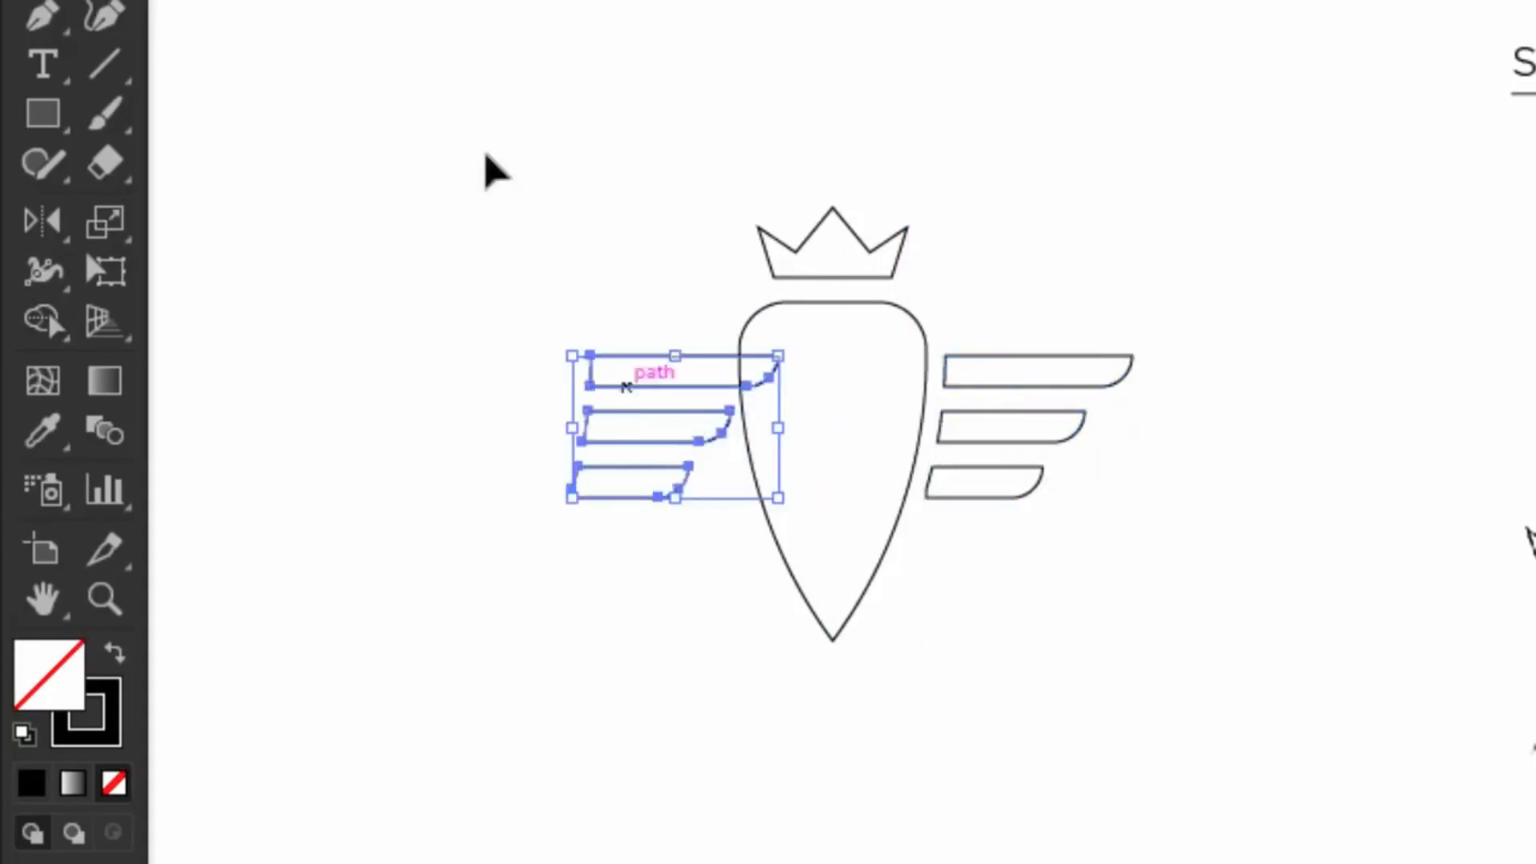
# Step: Reflect the copied wing vertically and nudge it against the carrot's left edge
pyautogui.hotkey('alt', 'o')
pyautogui.moveTo(448, 0)
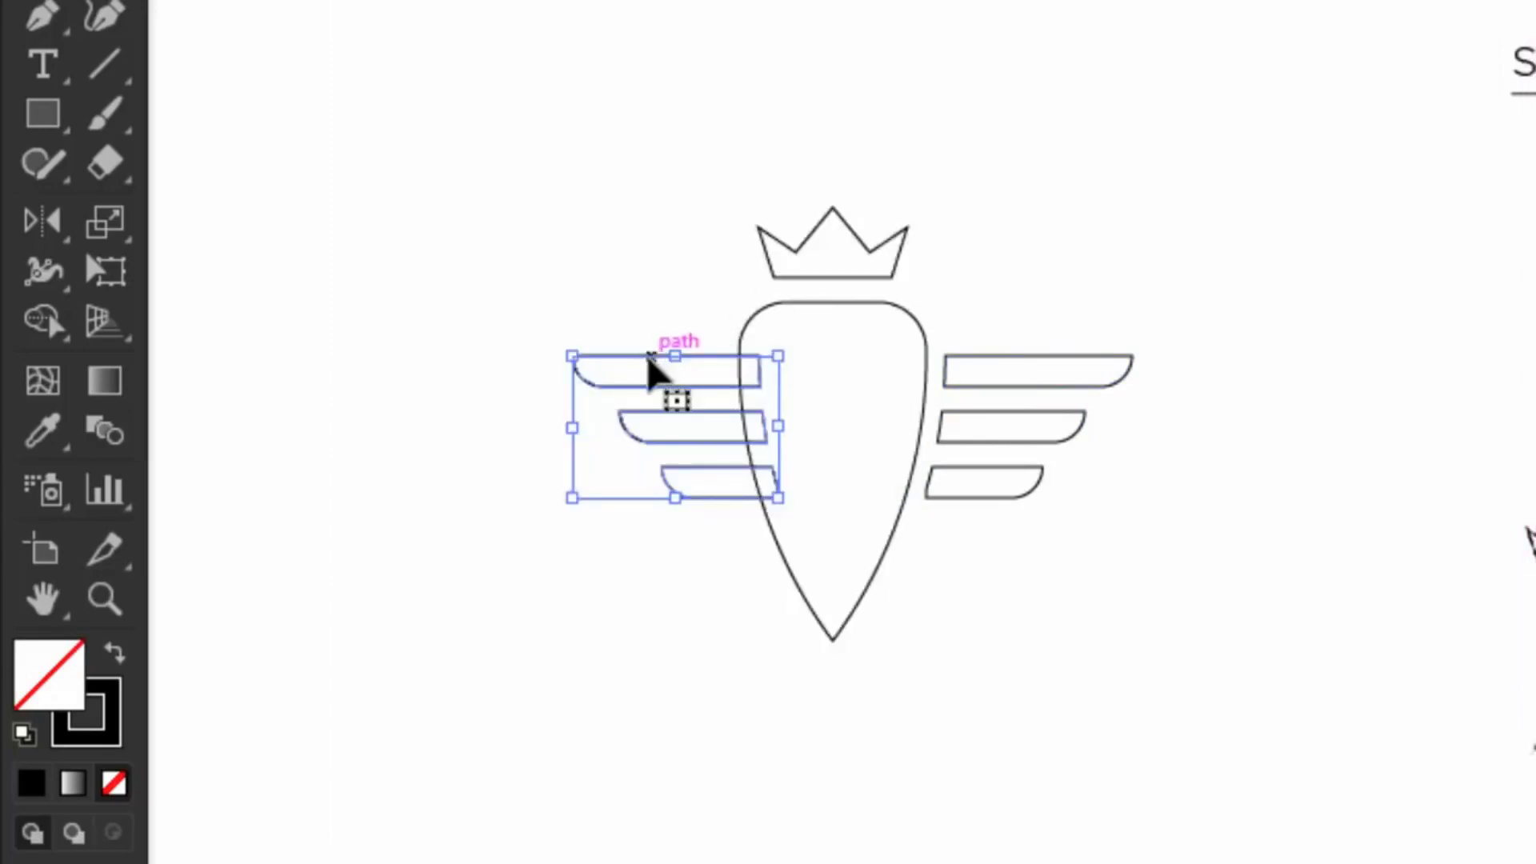
pyautogui.moveTo(646, 358); pyautogui.dragTo(607, 367)
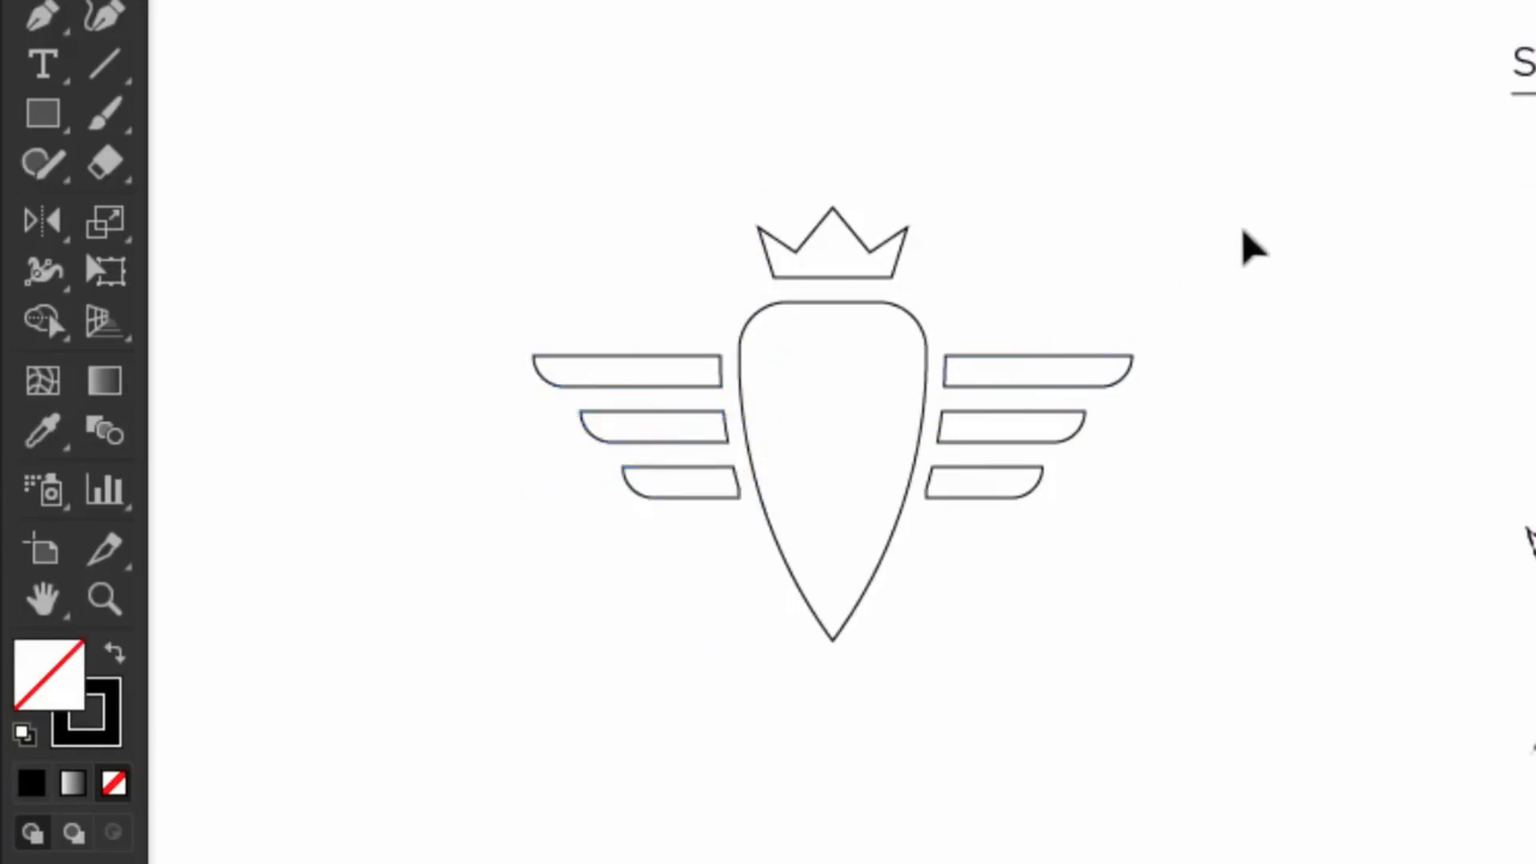
pyautogui.moveTo(477, 305); pyautogui.dragTo(641, 573)
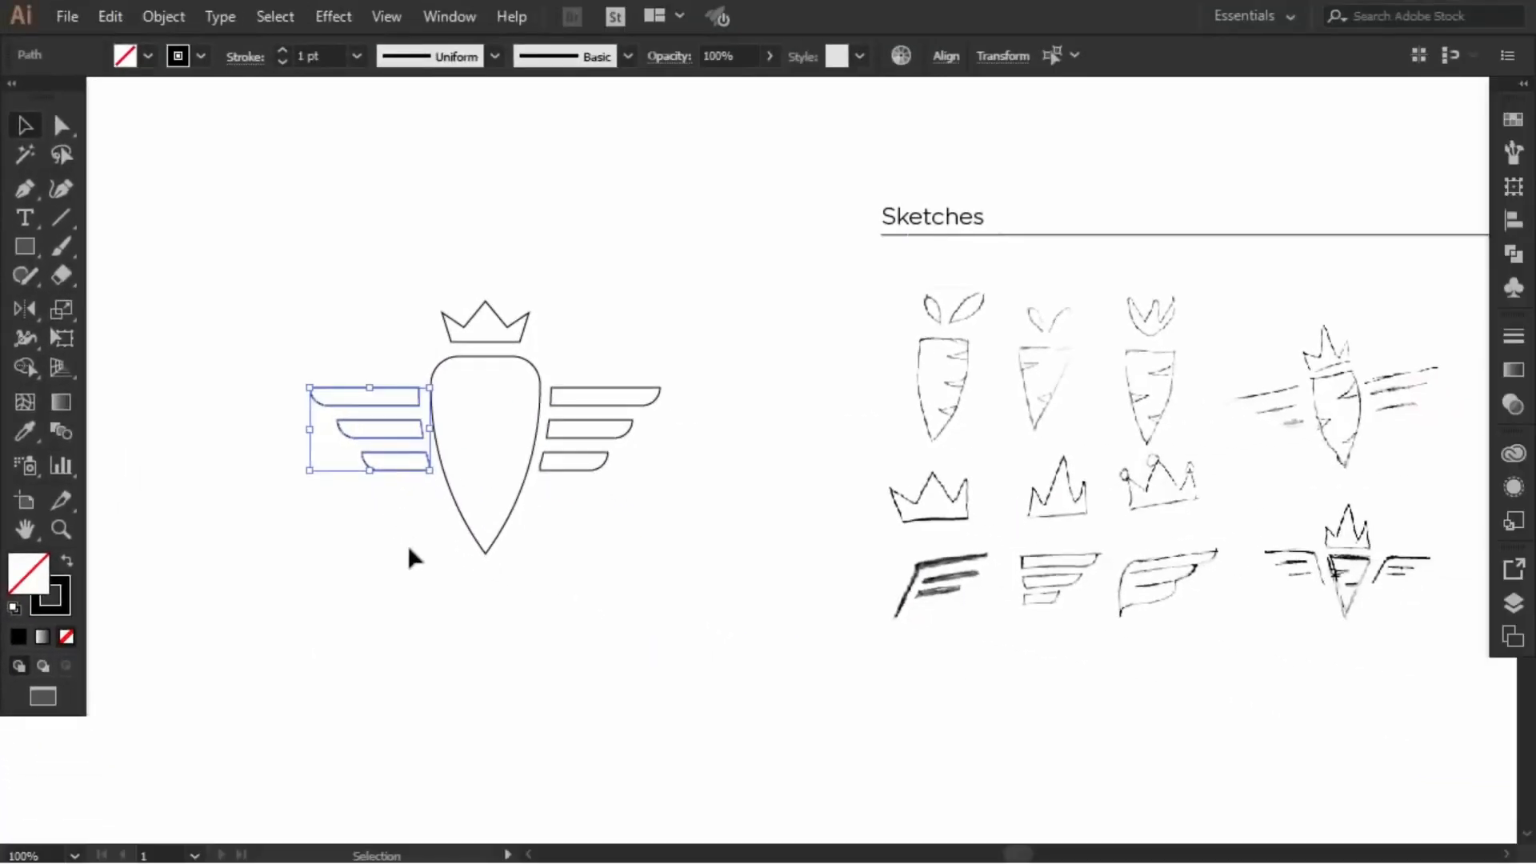
pyautogui.click(413, 556)
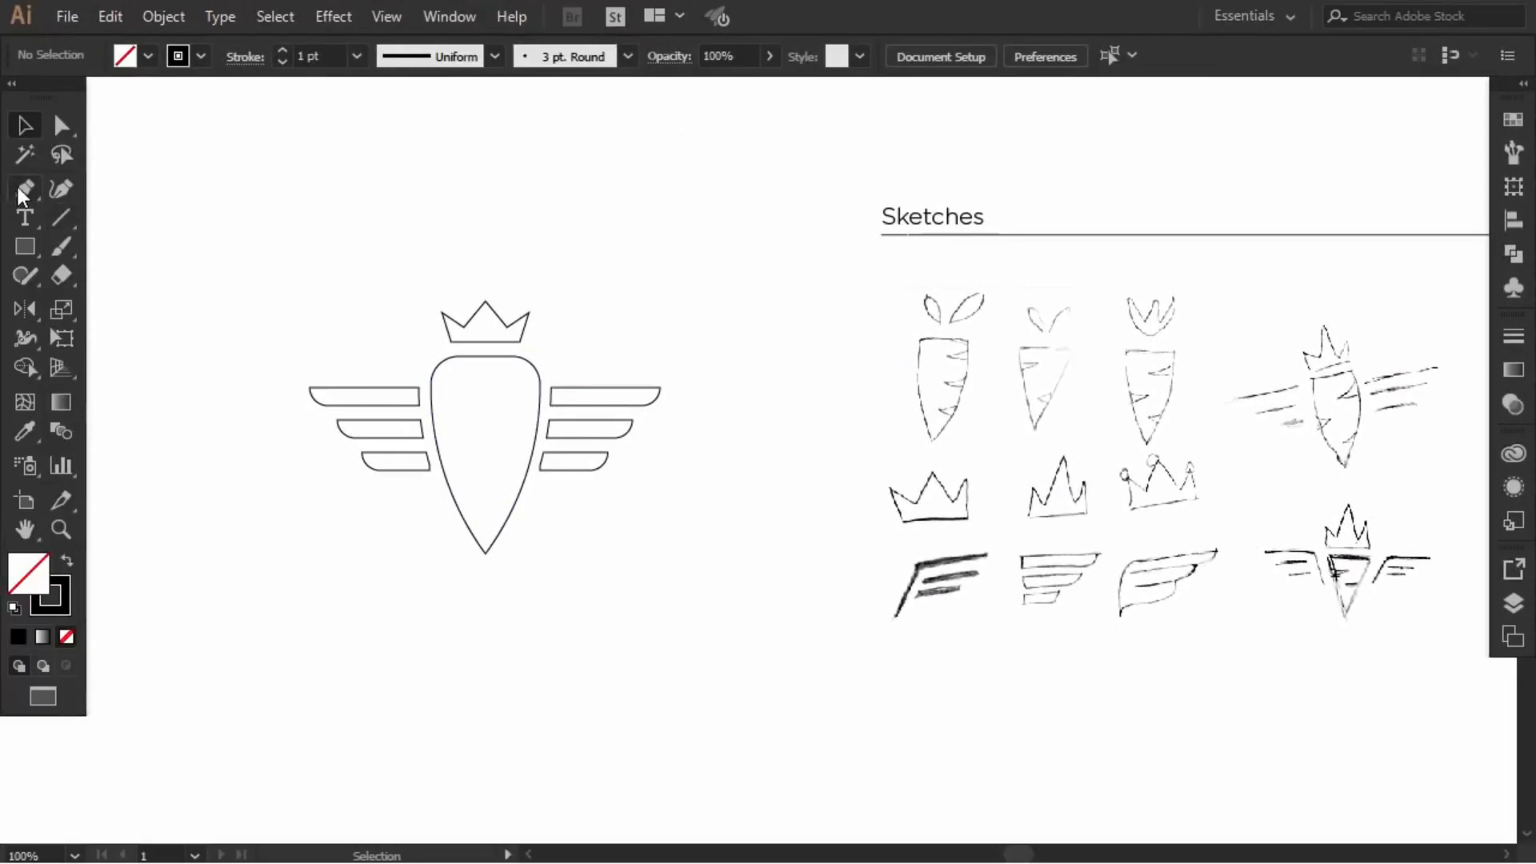
pyautogui.click(25, 189)
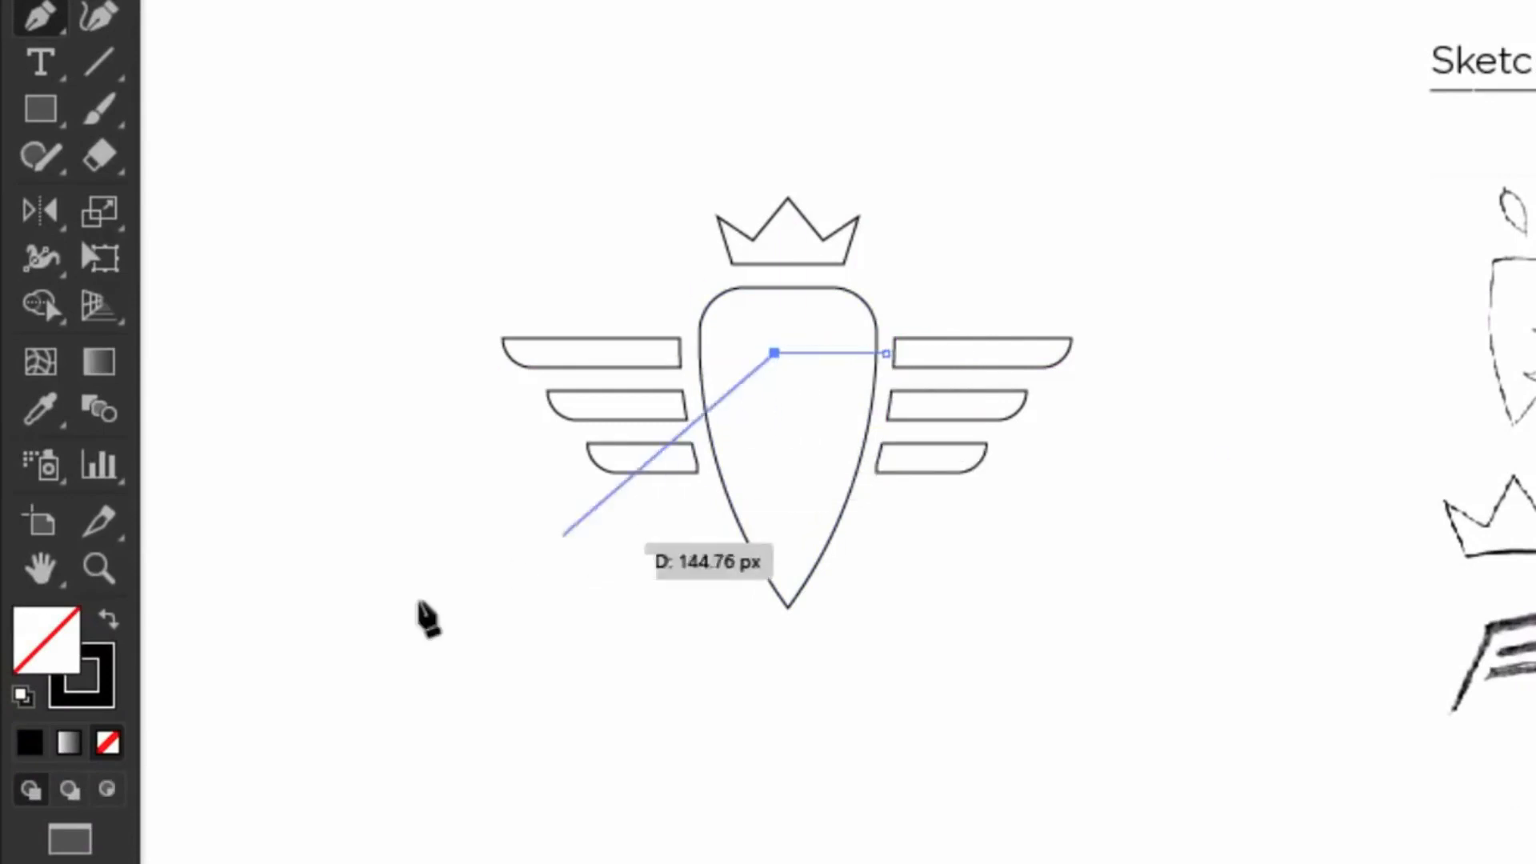
# Step: Give the new line a 10 pt stroke with a tapered width profile
pyautogui.click(40, 0)
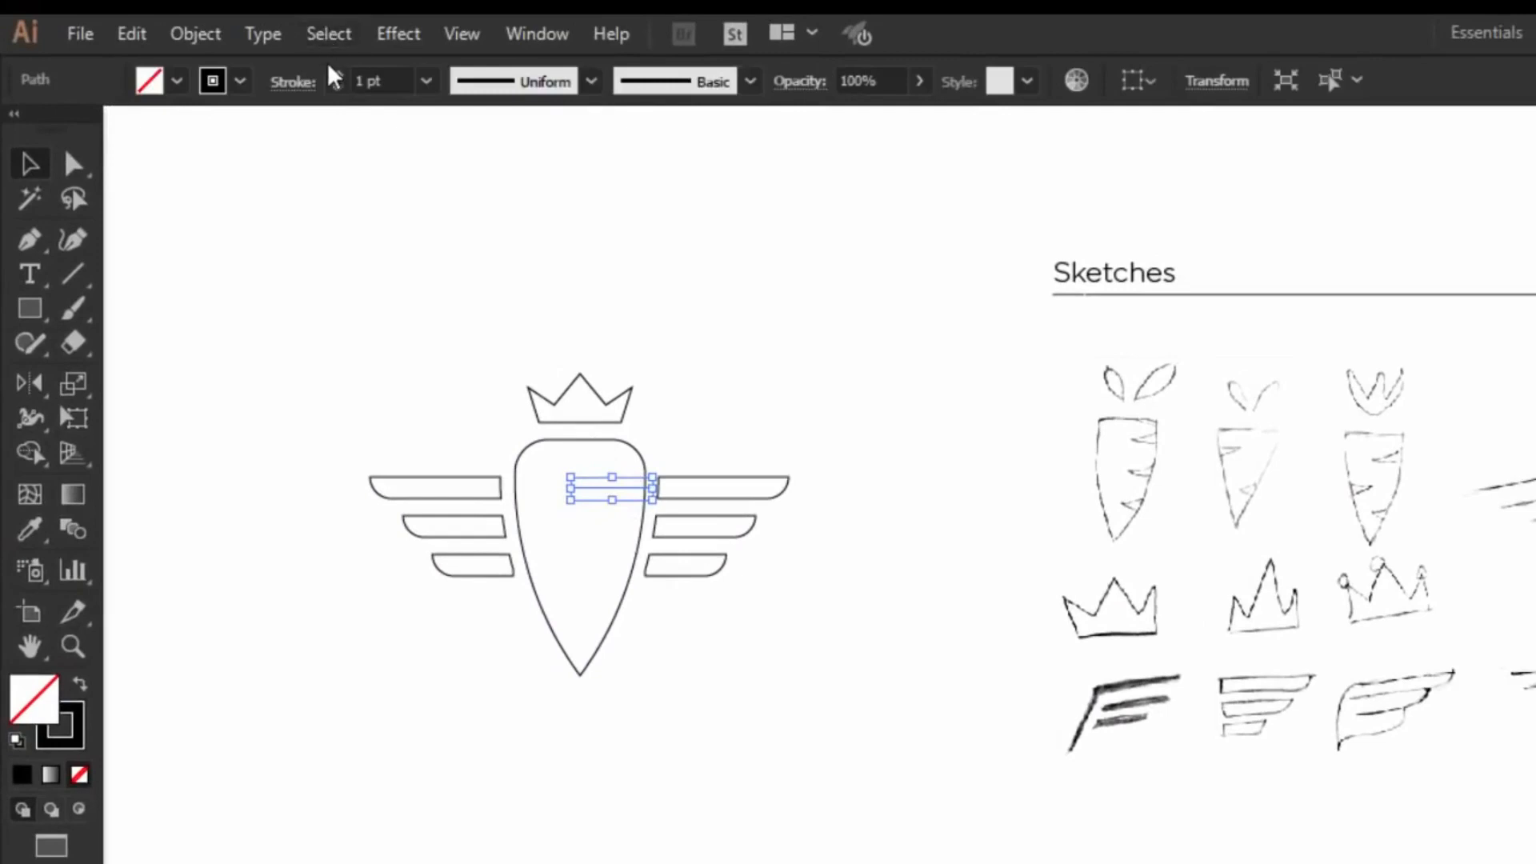
pyautogui.click(426, 81)
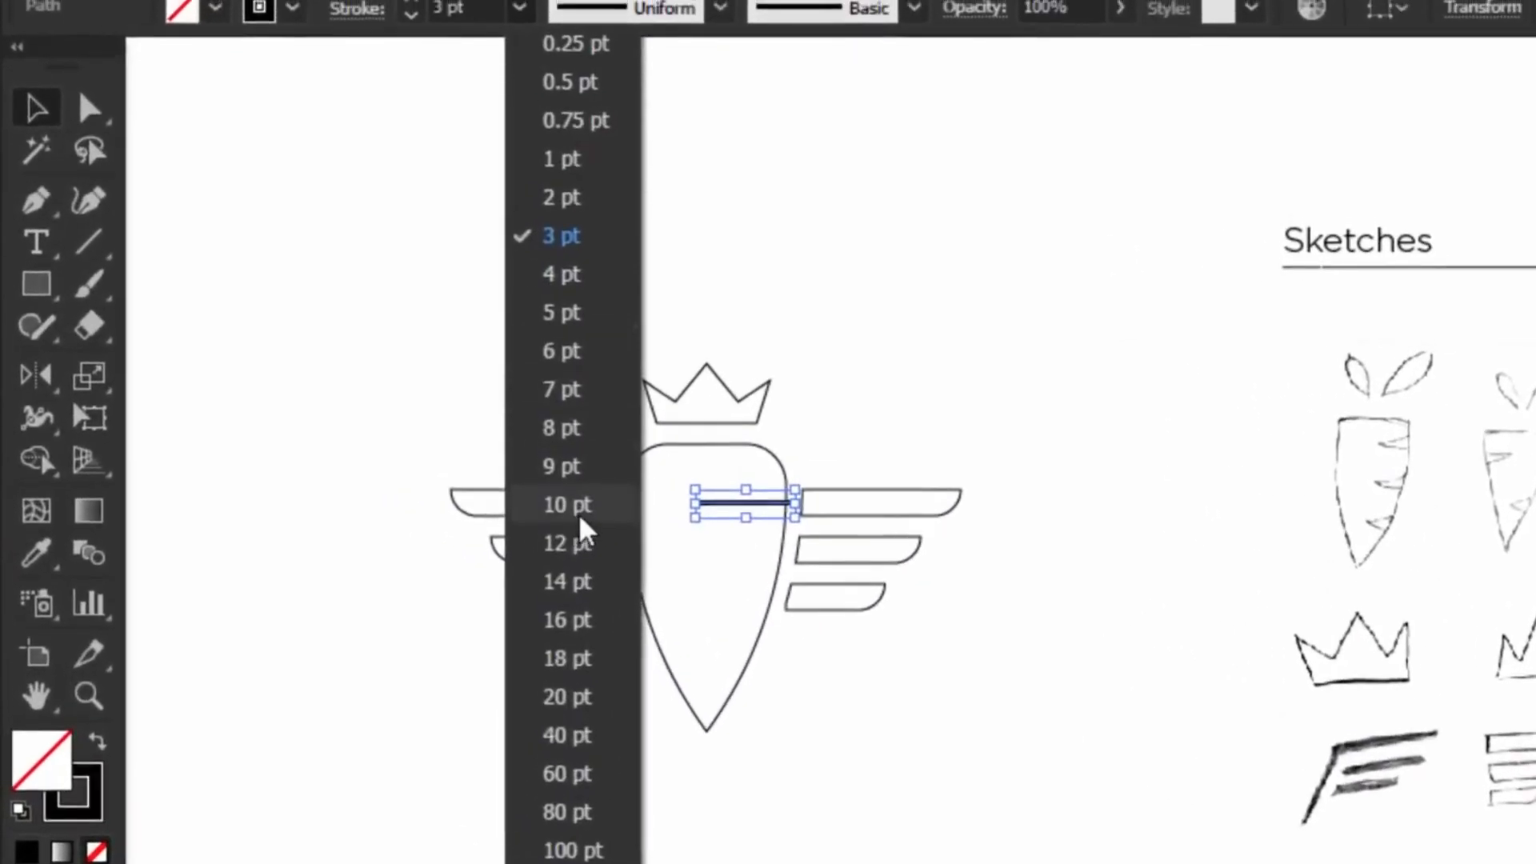
pyautogui.click(581, 524)
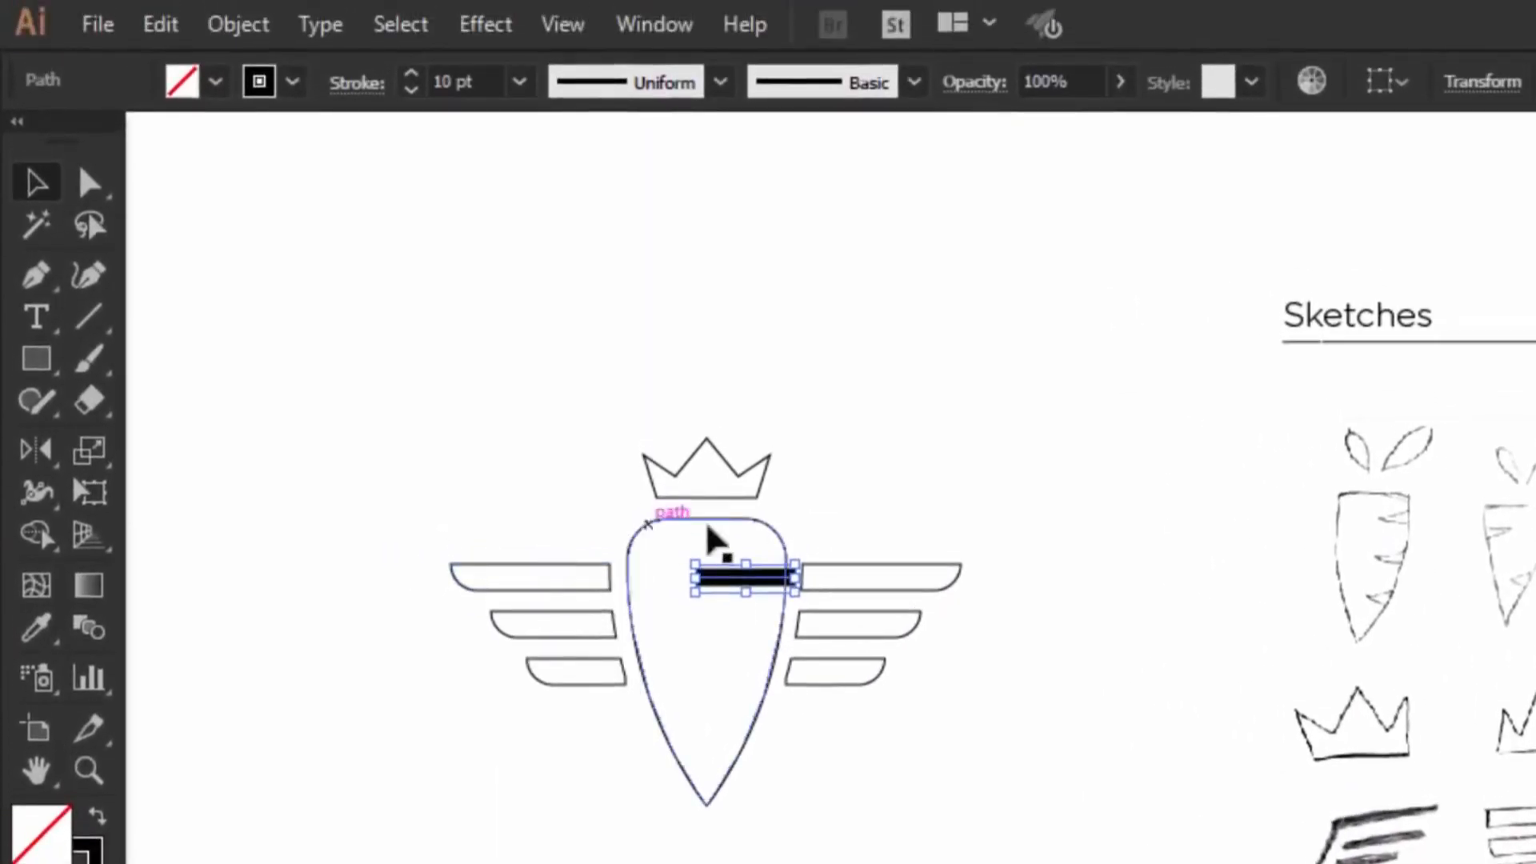
pyautogui.click(661, 88)
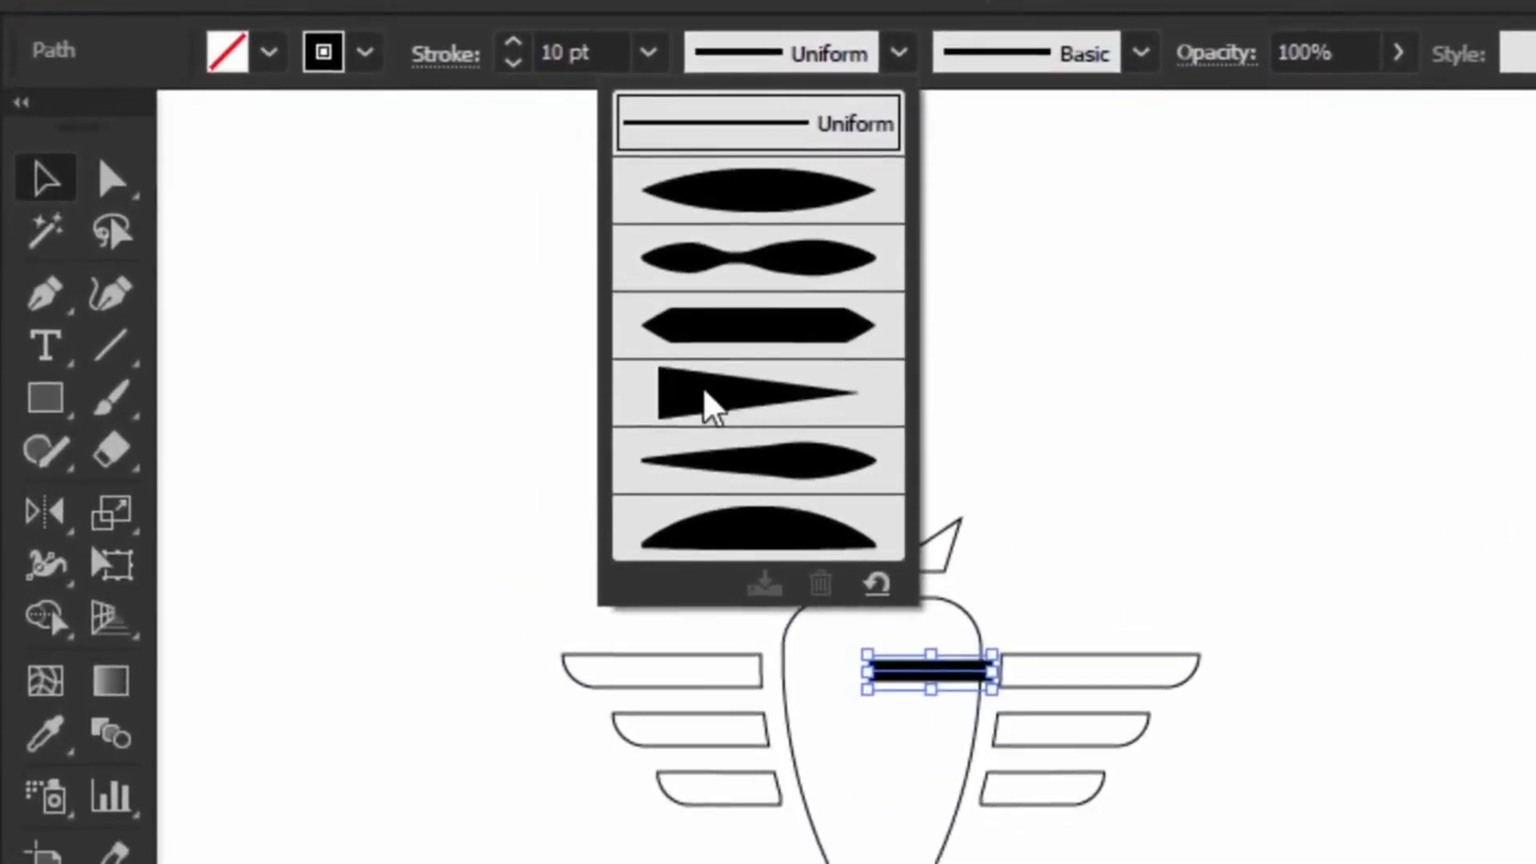
pyautogui.click(704, 404)
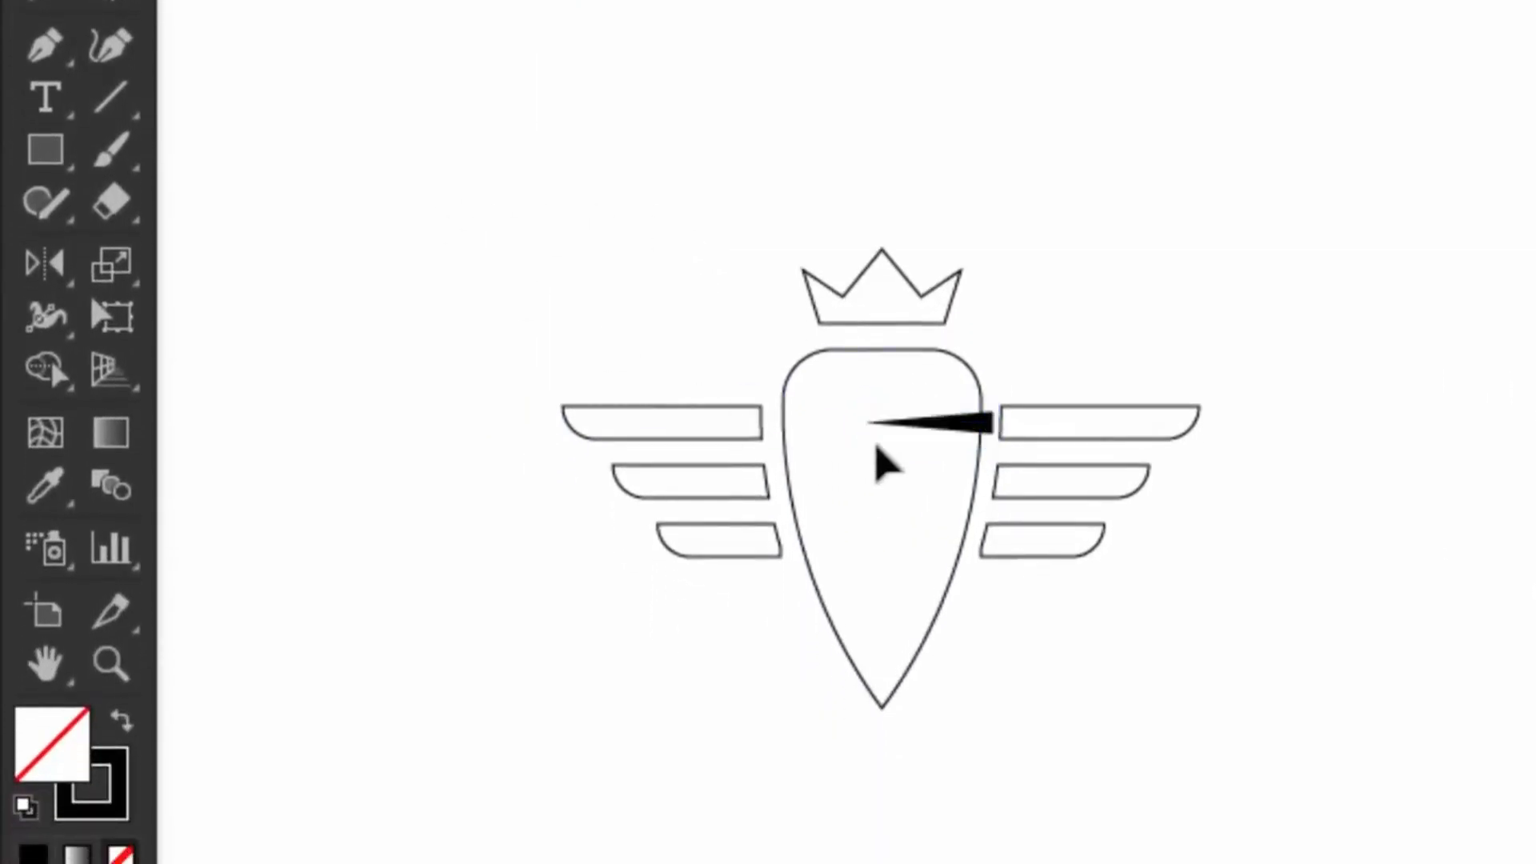
# Step: Mirror a copy of the tapered notch onto the left edge, and add another lower on the right
pyautogui.moveTo(956, 424); pyautogui.dragTo(850, 527)
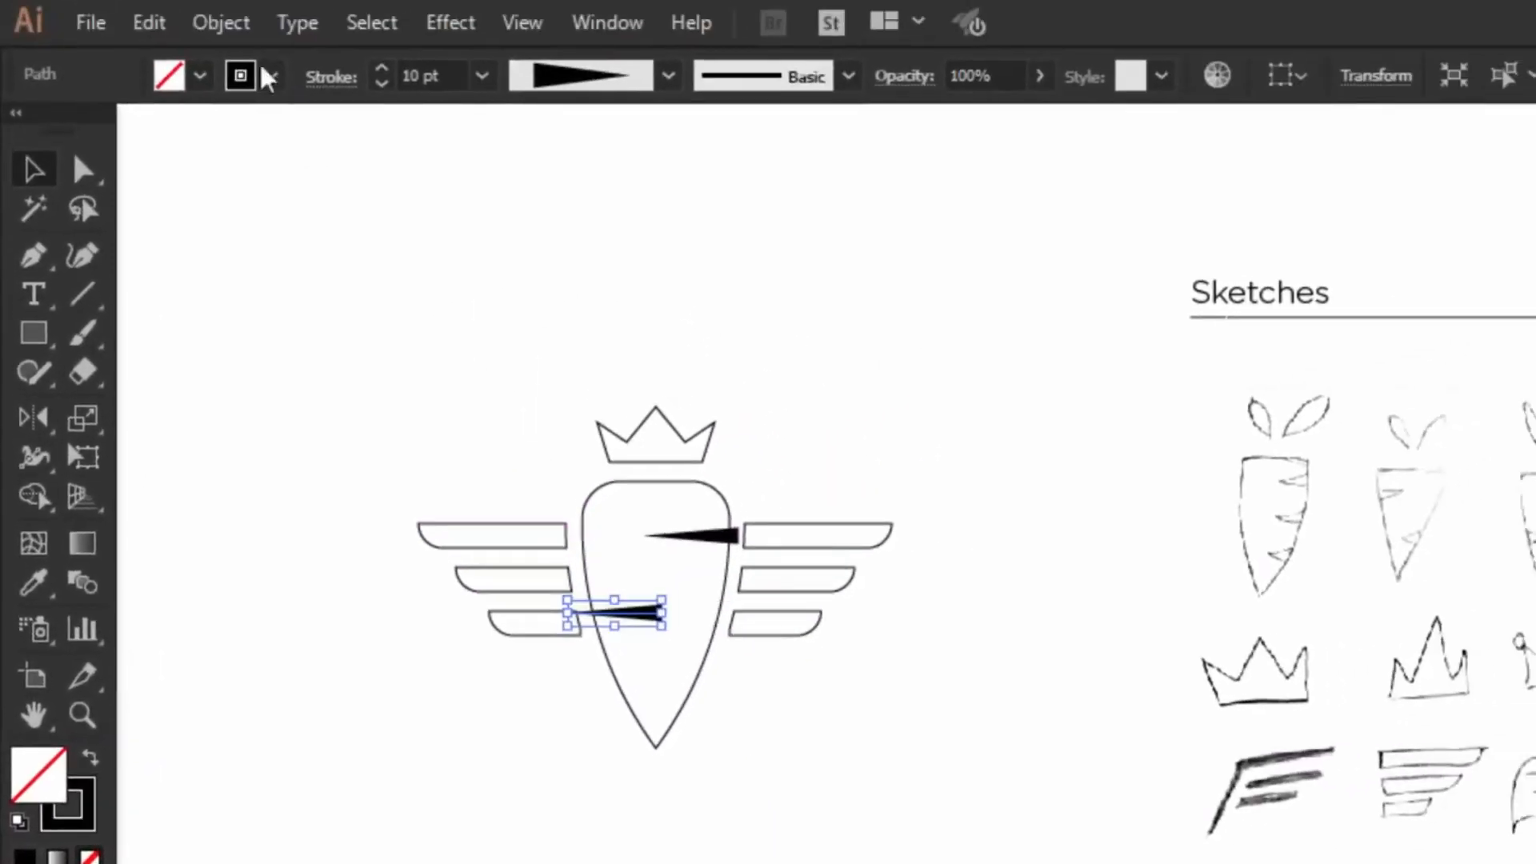
pyautogui.click(221, 22)
pyautogui.moveTo(368, 48)
pyautogui.click(875, 182)
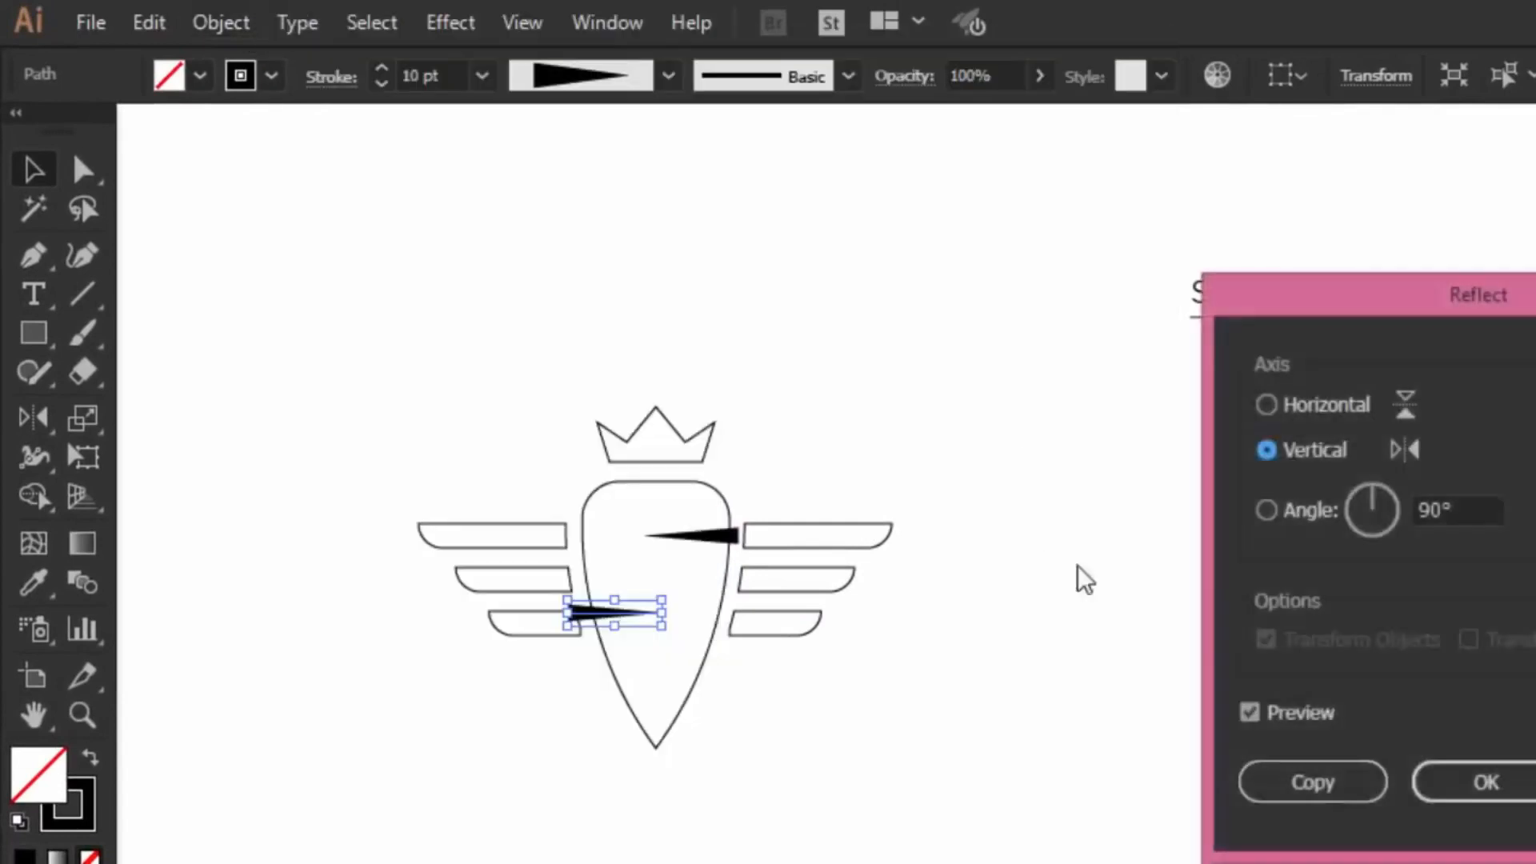
pyautogui.click(1353, 782)
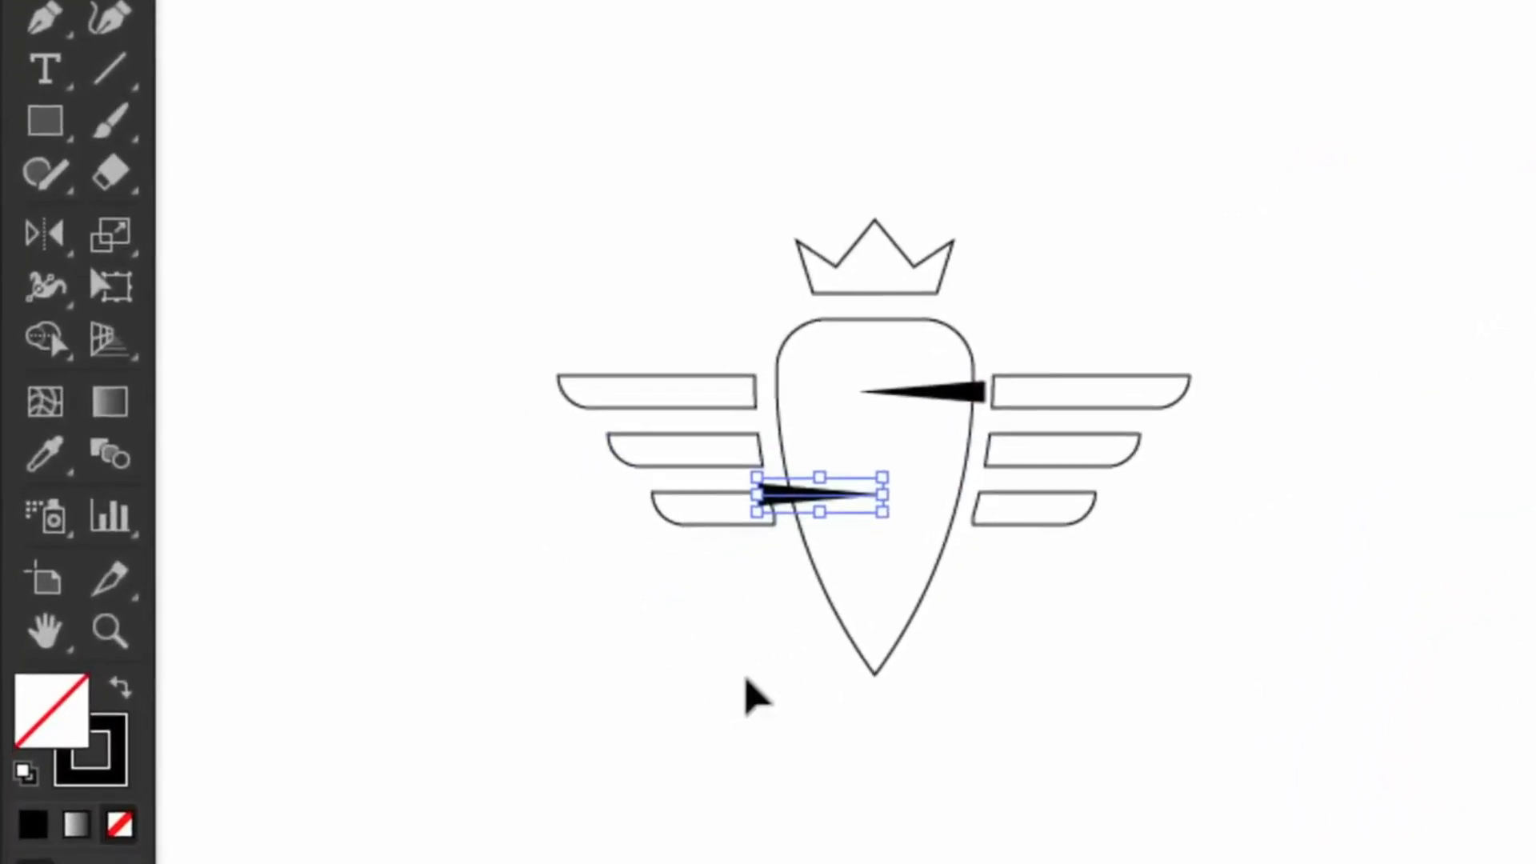
pyautogui.moveTo(808, 500); pyautogui.dragTo(826, 521)
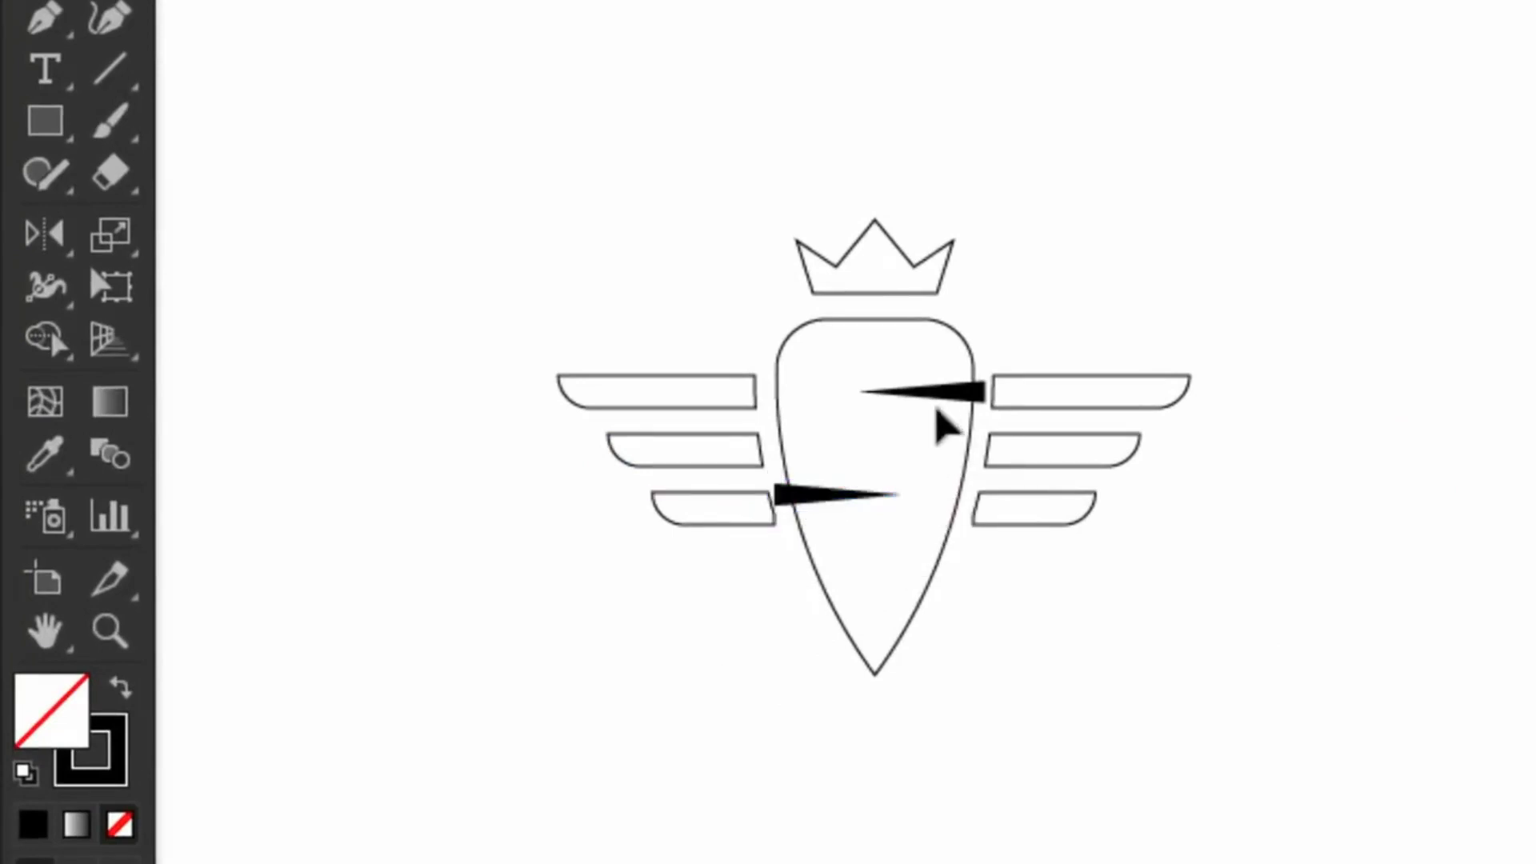
pyautogui.moveTo(941, 399); pyautogui.dragTo(948, 597)
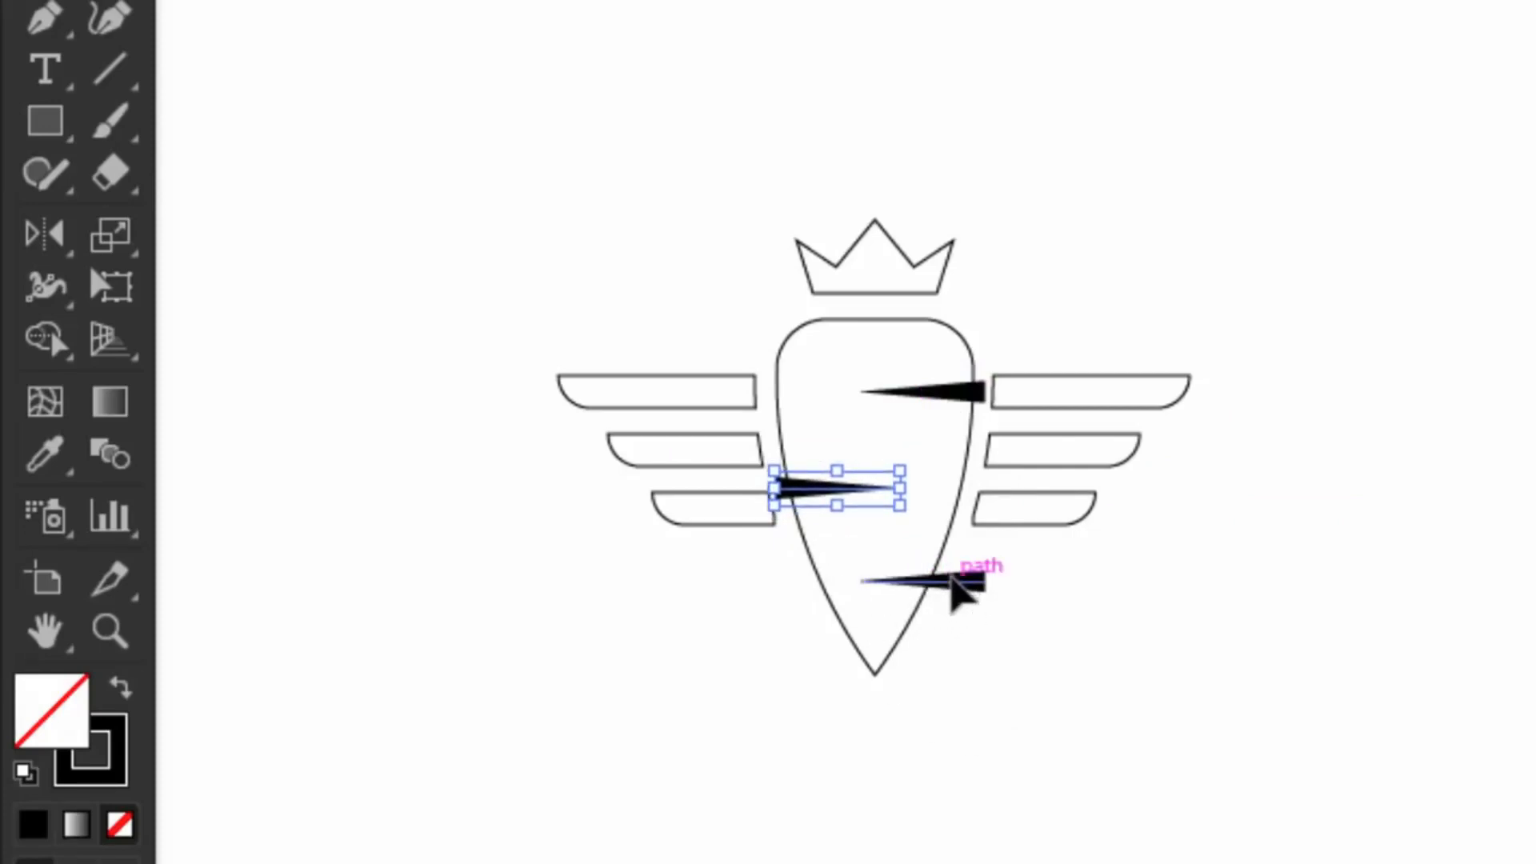
pyautogui.keyDown('shift'); pyautogui.click(942, 394); pyautogui.keyUp('shift')
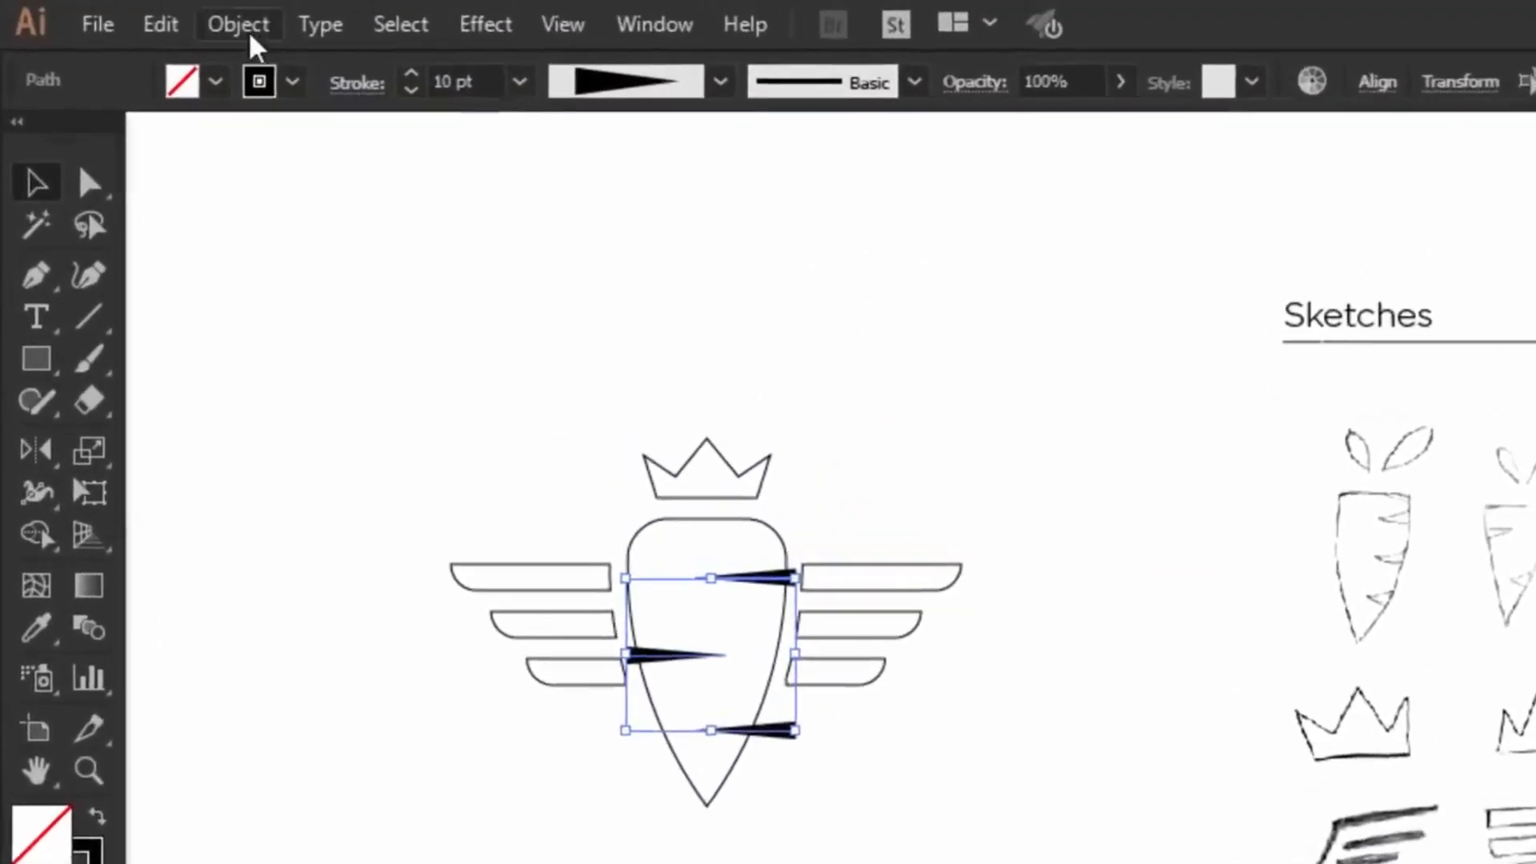
# Step: Expand the notch strokes and cut them from the carrot body with Pathfinder Minus Front
pyautogui.click(245, 30)
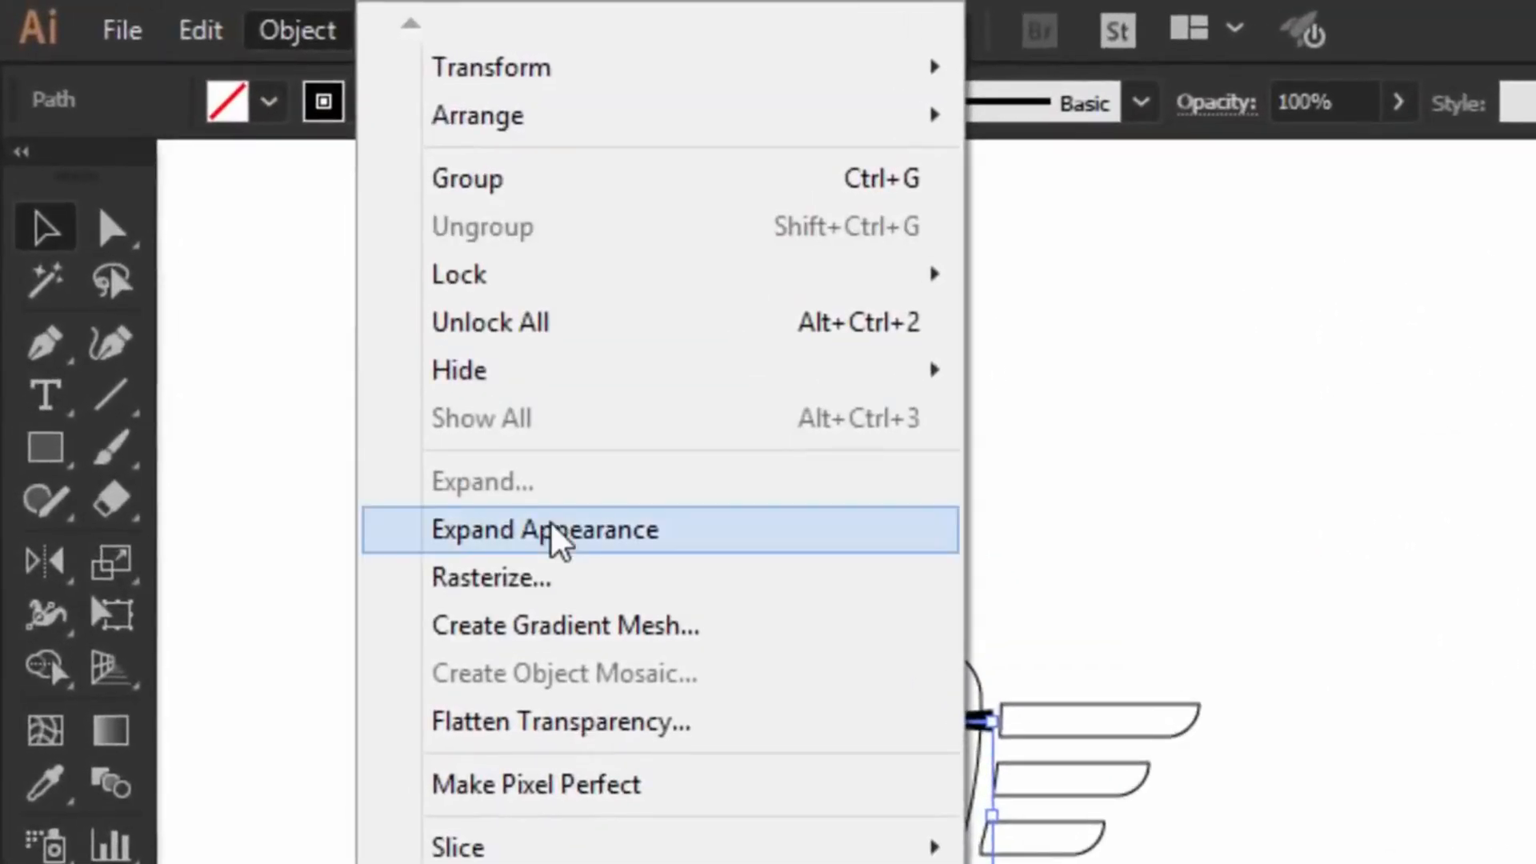
pyautogui.click(558, 530)
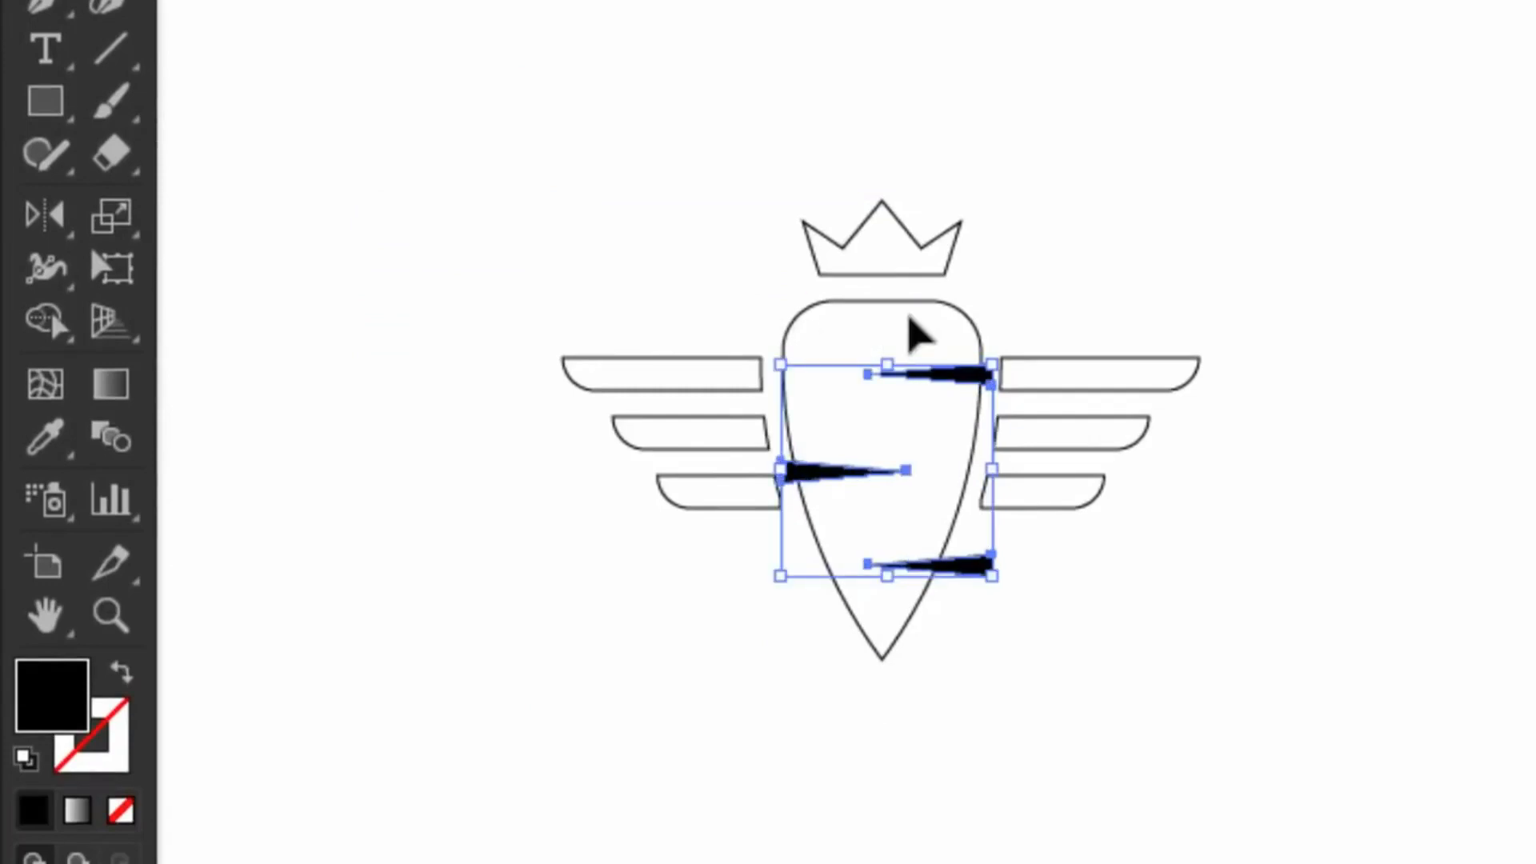
pyautogui.keyDown('shift'); pyautogui.click(922, 335); pyautogui.keyUp('shift')
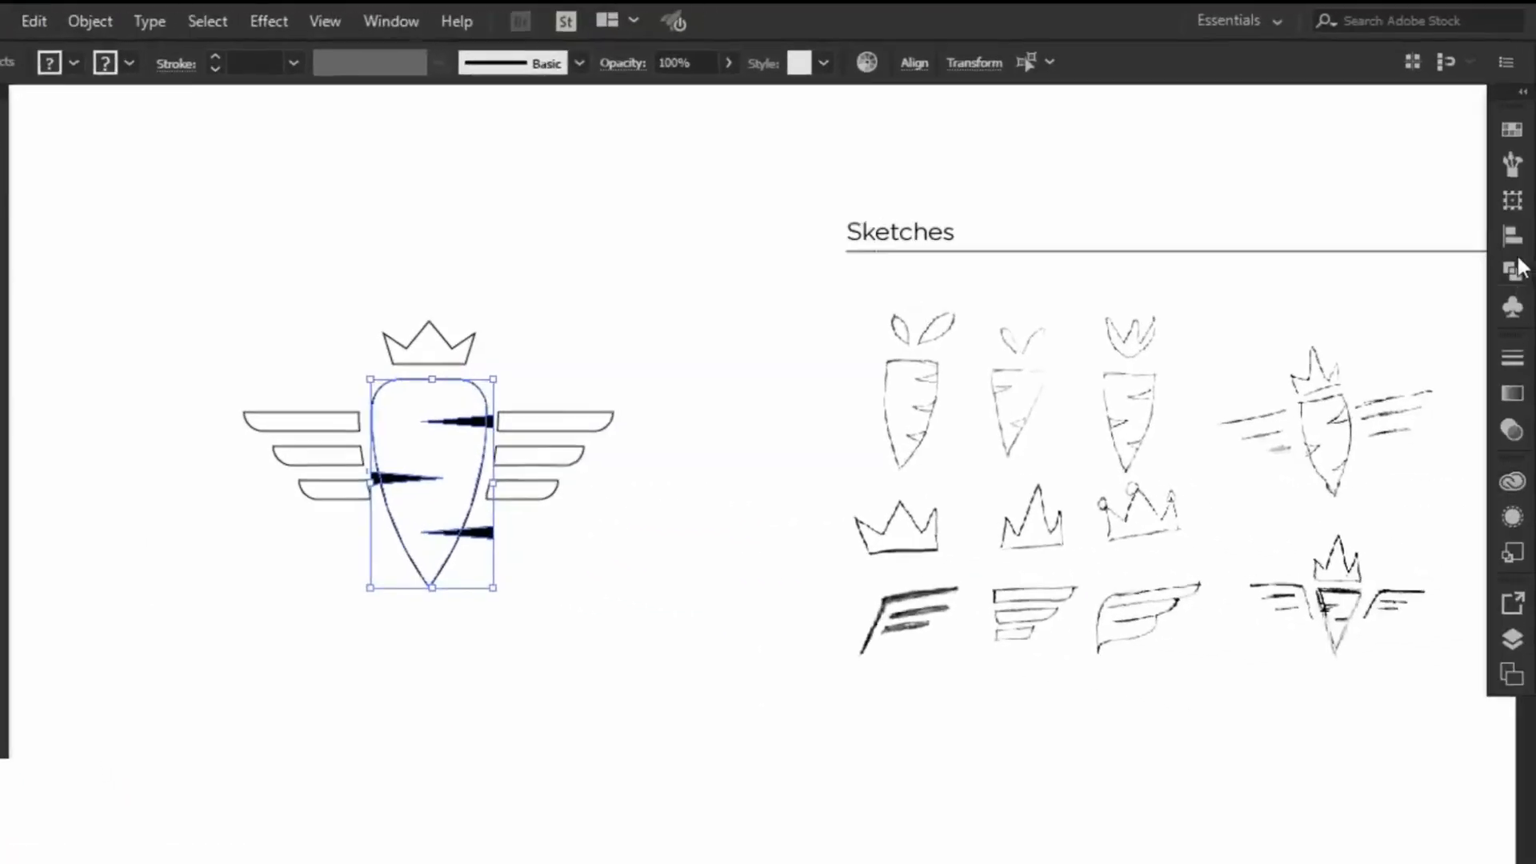
pyautogui.click(1514, 258)
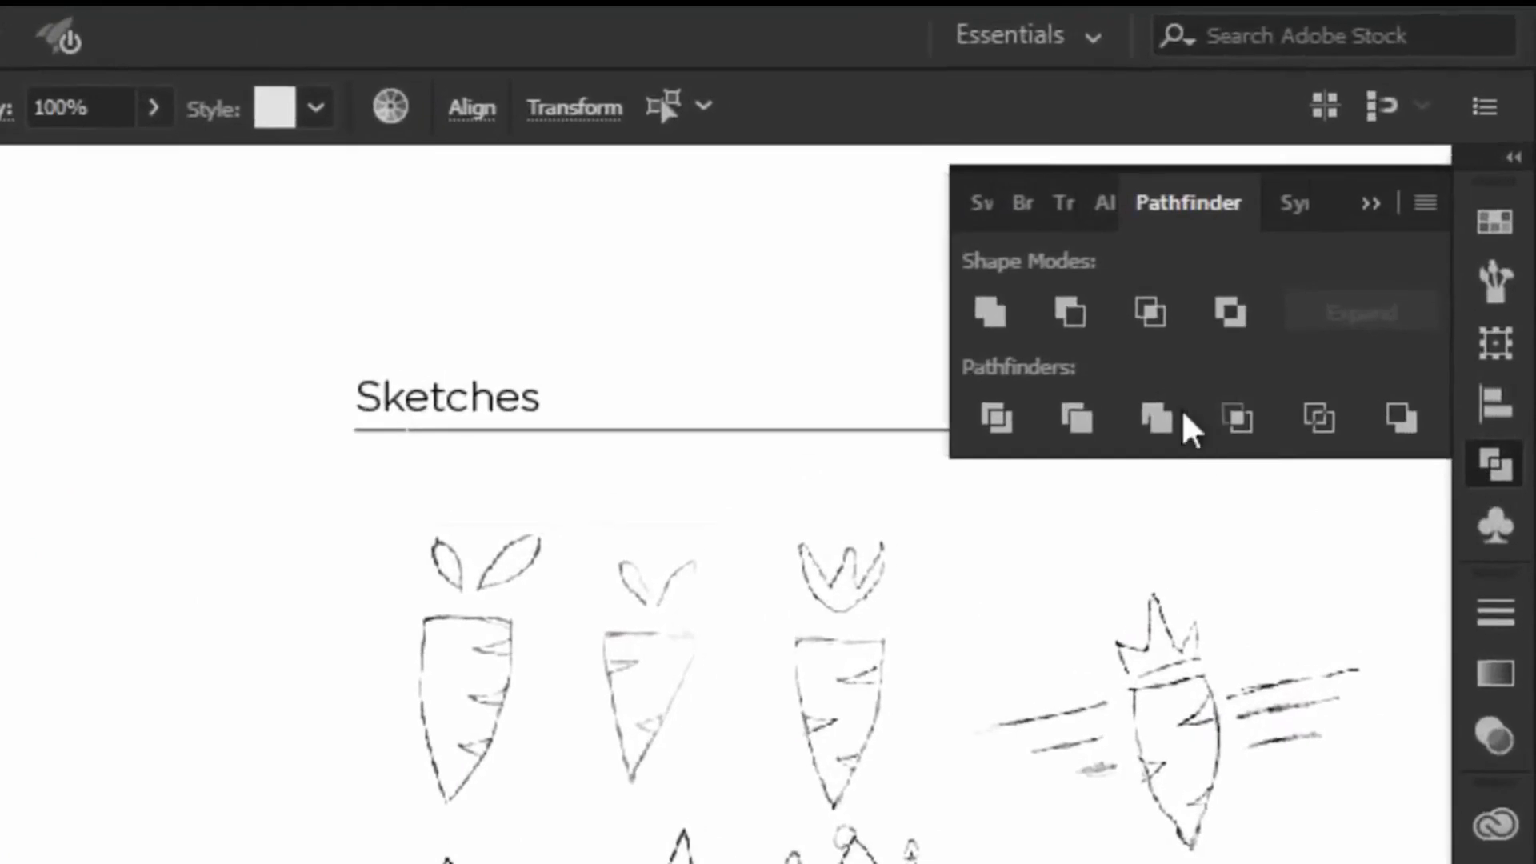
pyautogui.click(1082, 305)
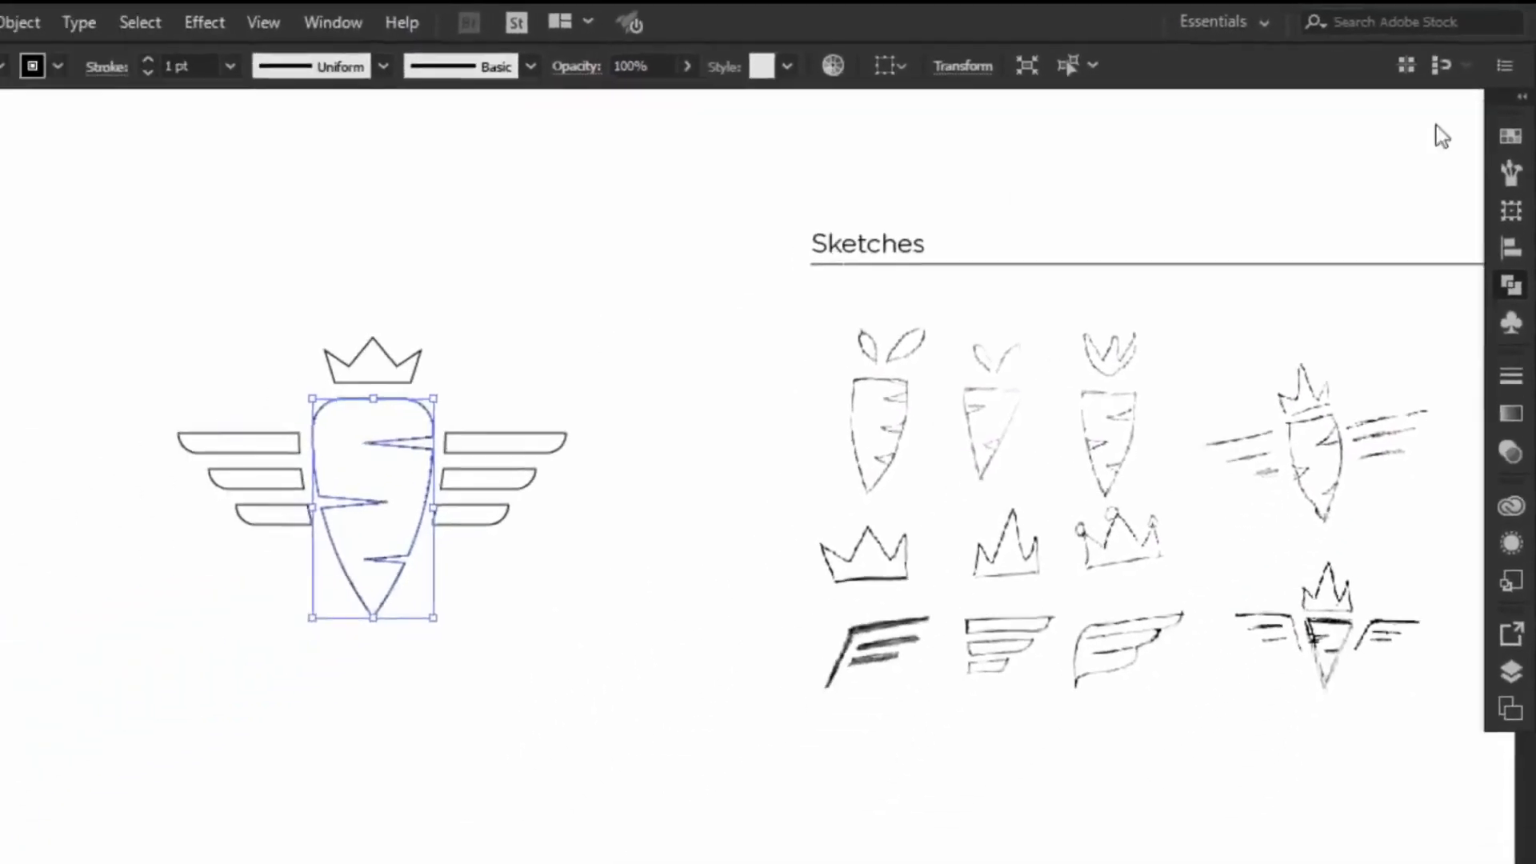
pyautogui.click(703, 339)
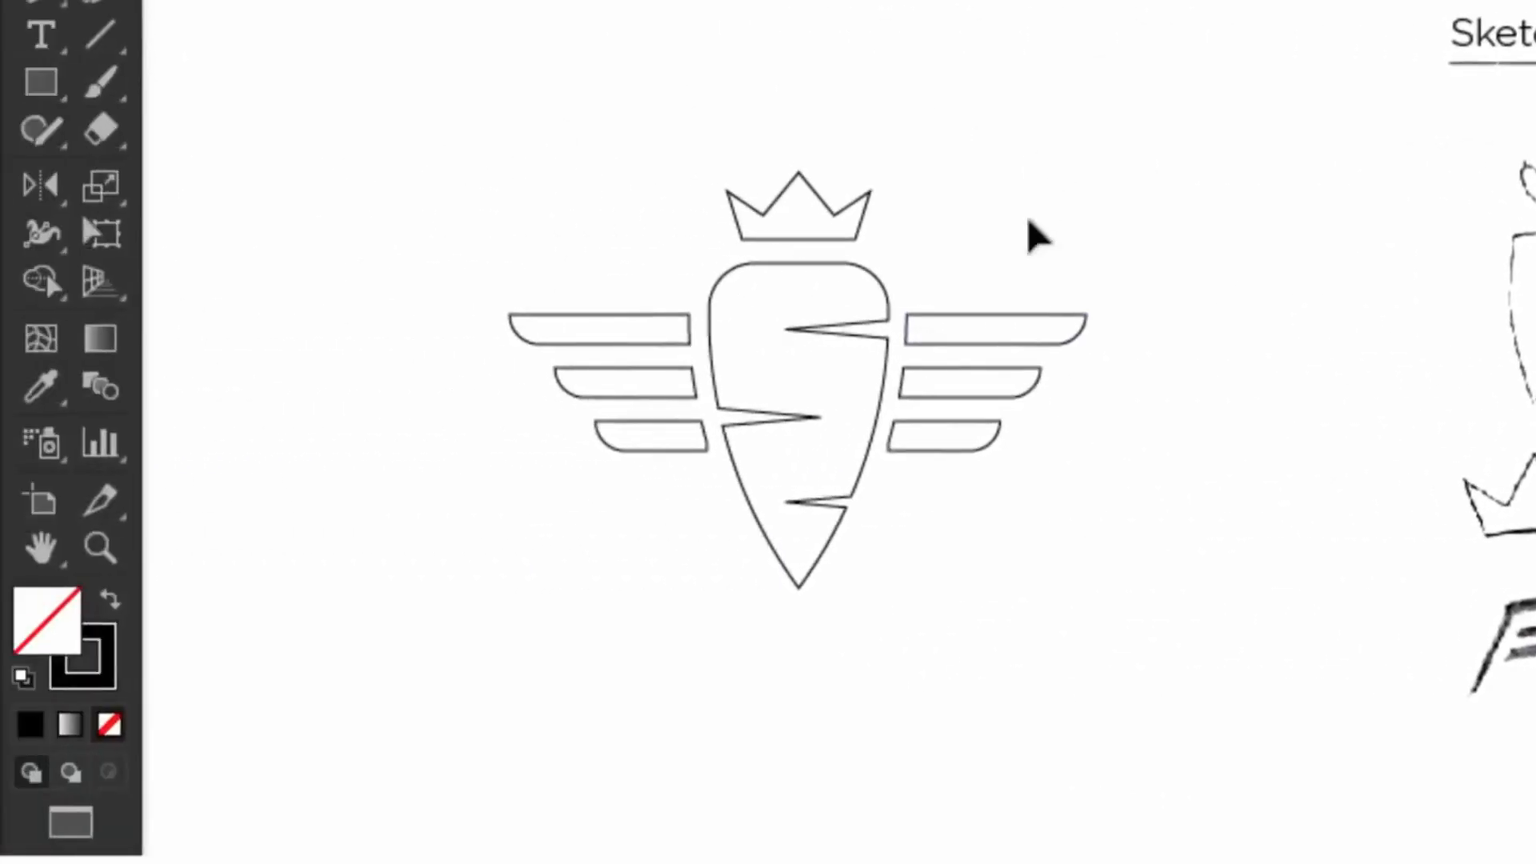
# Step: Shrink the winged carrot logo and place a solid black duplicate to its right
pyautogui.moveTo(667, 591); pyautogui.dragTo(629, 609)
pyautogui.moveTo(1097, 599); pyautogui.dragTo(794, 378)
pyautogui.moveTo(676, 312); pyautogui.dragTo(469, 104)
pyautogui.moveTo(474, 104); pyautogui.dragTo(809, 104)
pyautogui.click(116, 595)
pyautogui.click(239, 280)
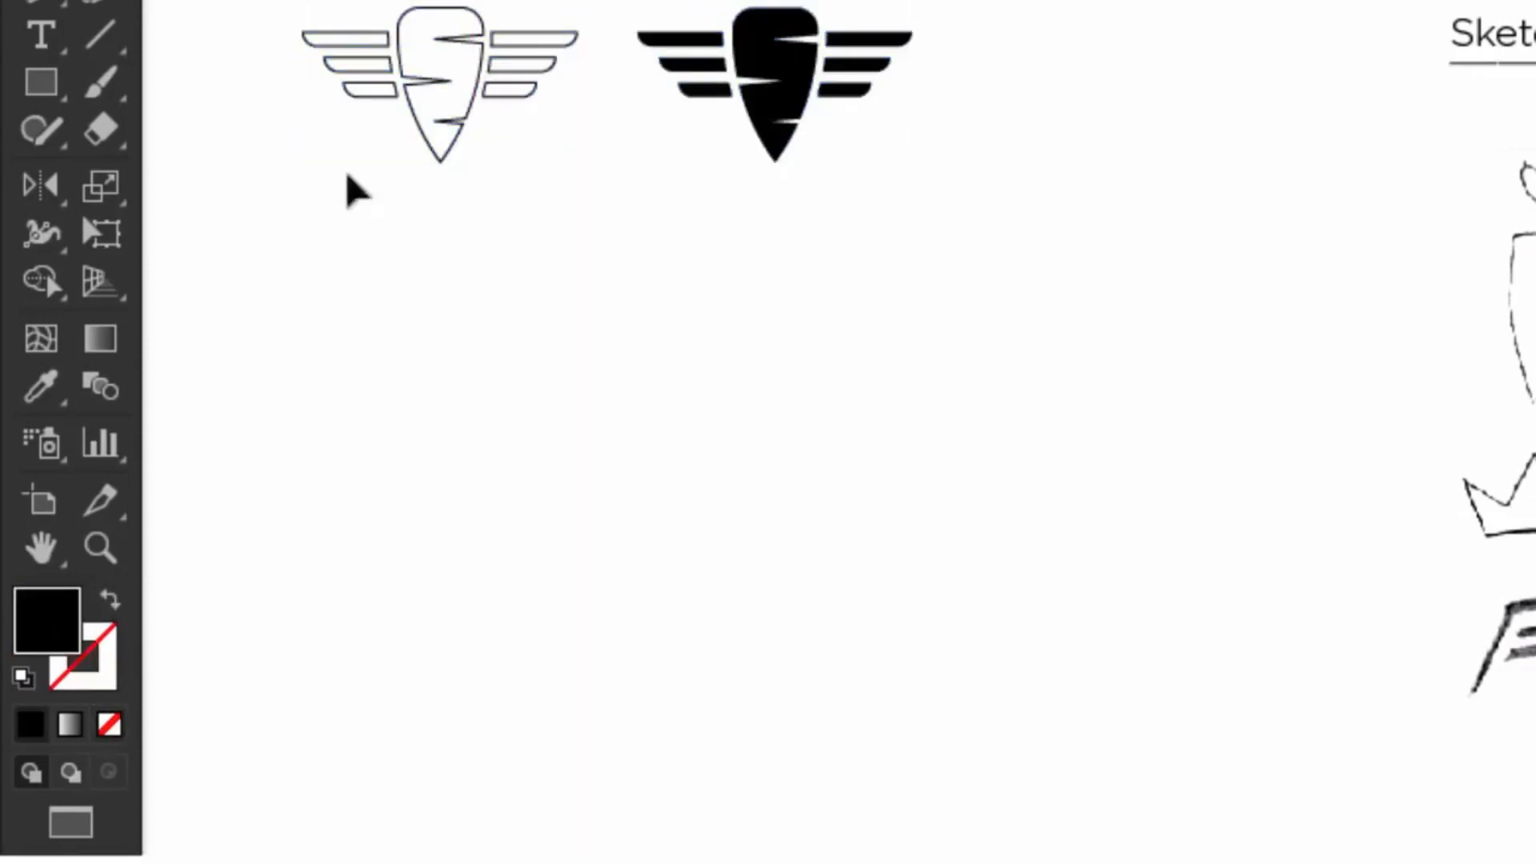
# Step: Move both carrot logos down and to the right
pyautogui.moveTo(310, 0); pyautogui.dragTo(880, 184)
pyautogui.moveTo(768, 68); pyautogui.dragTo(801, 132)
pyautogui.moveTo(801, 121); pyautogui.dragTo(897, 122)
pyautogui.click(1193, 172)
# Step: Draw an inverted triangle with no fill and black stroke below the logos
pyautogui.hotkey('shift', 'x')
pyautogui.press('p')
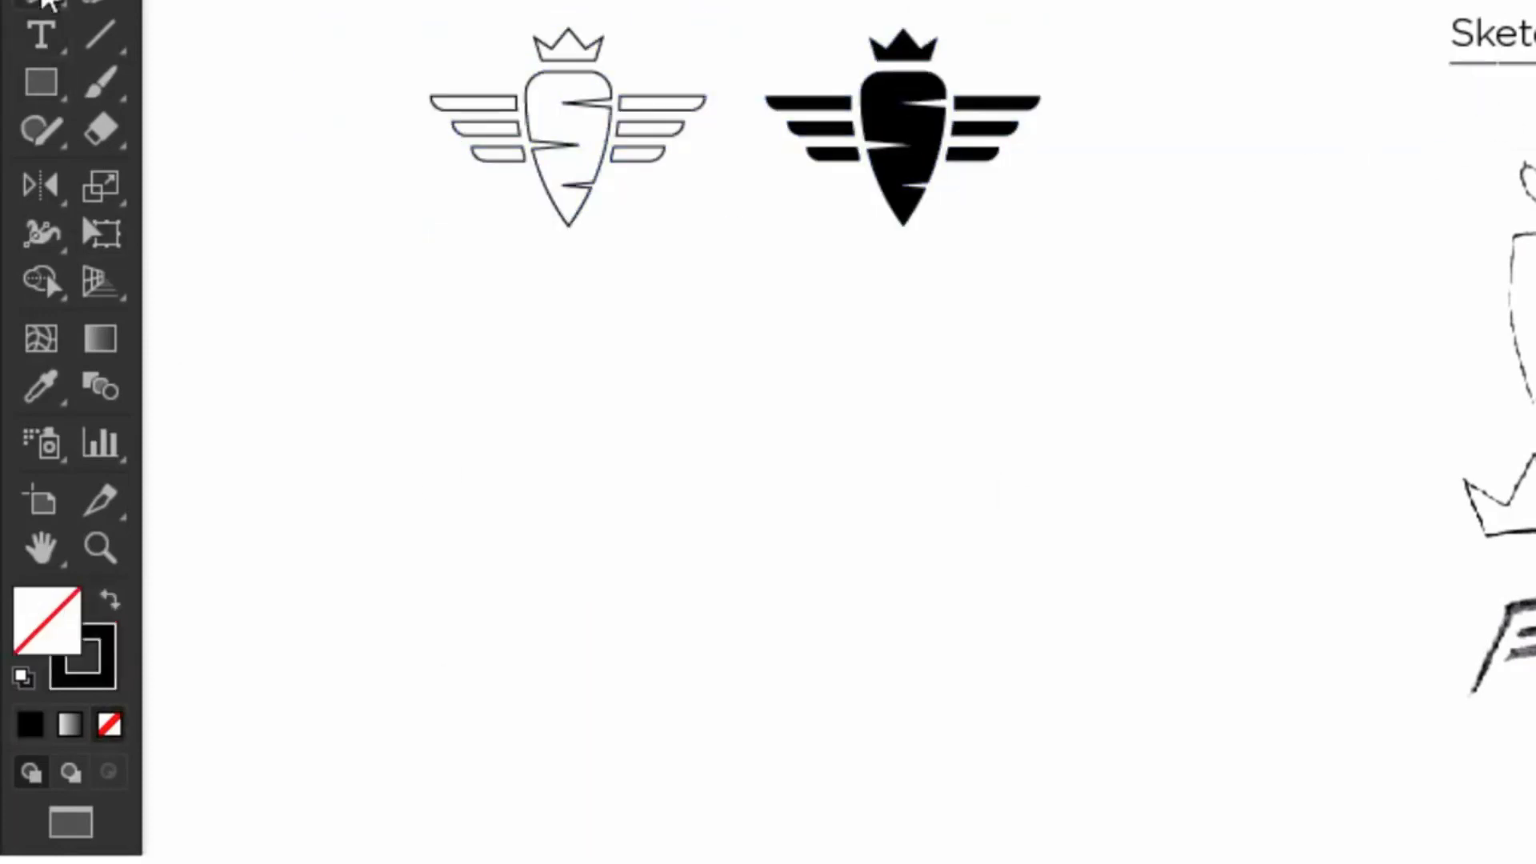
pyautogui.click(748, 414)
pyautogui.click(904, 415)
pyautogui.click(827, 564)
pyautogui.click(748, 415)
# Step: Lengthen the triangle's bottom point, then enlarge and reposition the triangle
pyautogui.press('a')
pyautogui.click(864, 600)
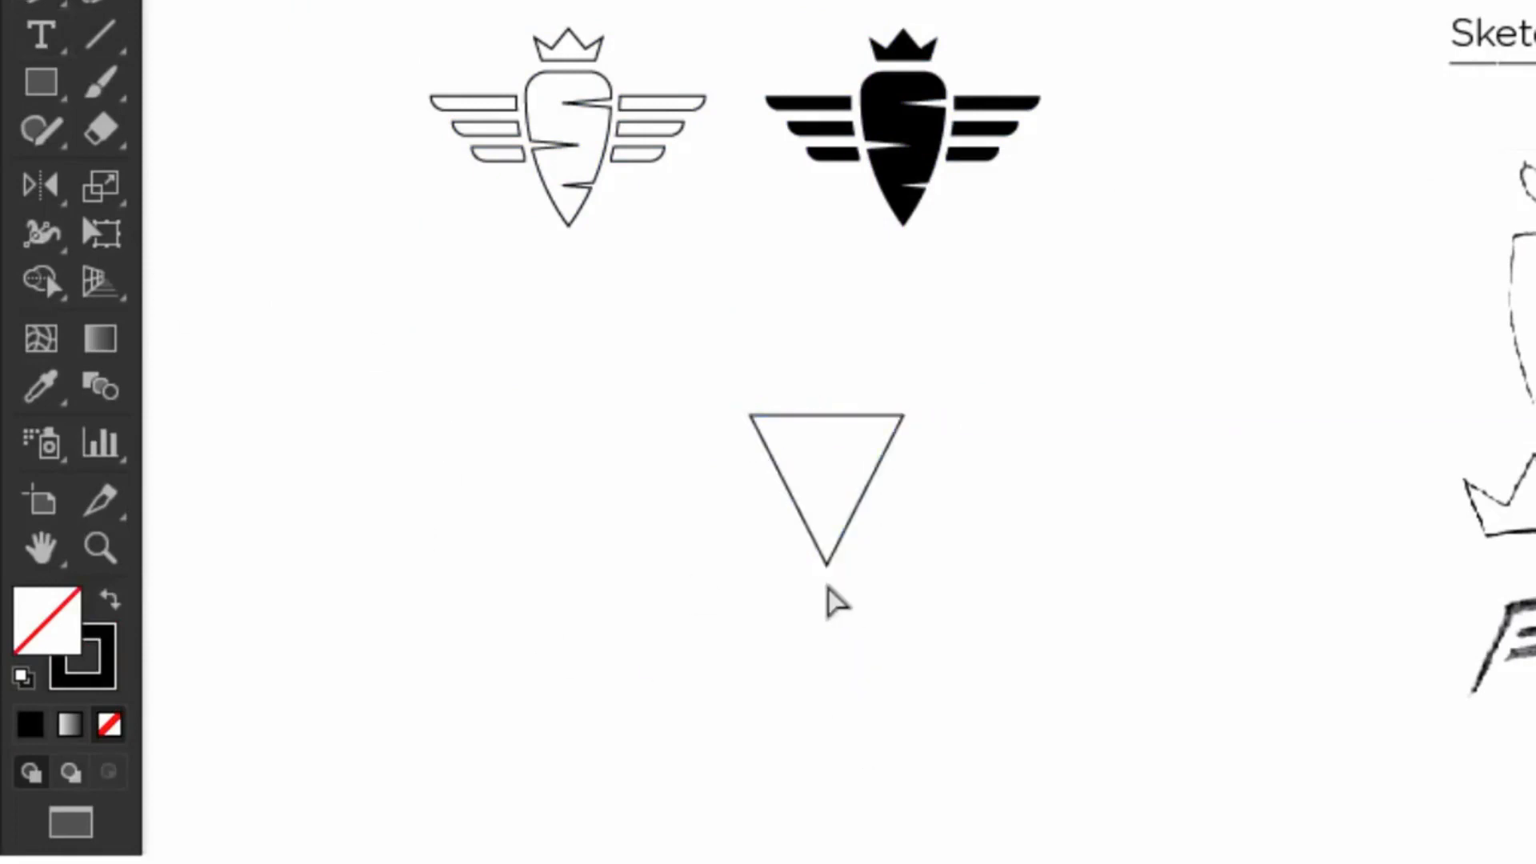
pyautogui.moveTo(827, 564); pyautogui.dragTo(826, 591)
pyautogui.click(869, 597)
pyautogui.press('v')
pyautogui.moveTo(832, 416); pyautogui.dragTo(793, 494)
pyautogui.moveTo(865, 493); pyautogui.dragTo(911, 435)
pyautogui.moveTo(832, 450); pyautogui.dragTo(832, 486)
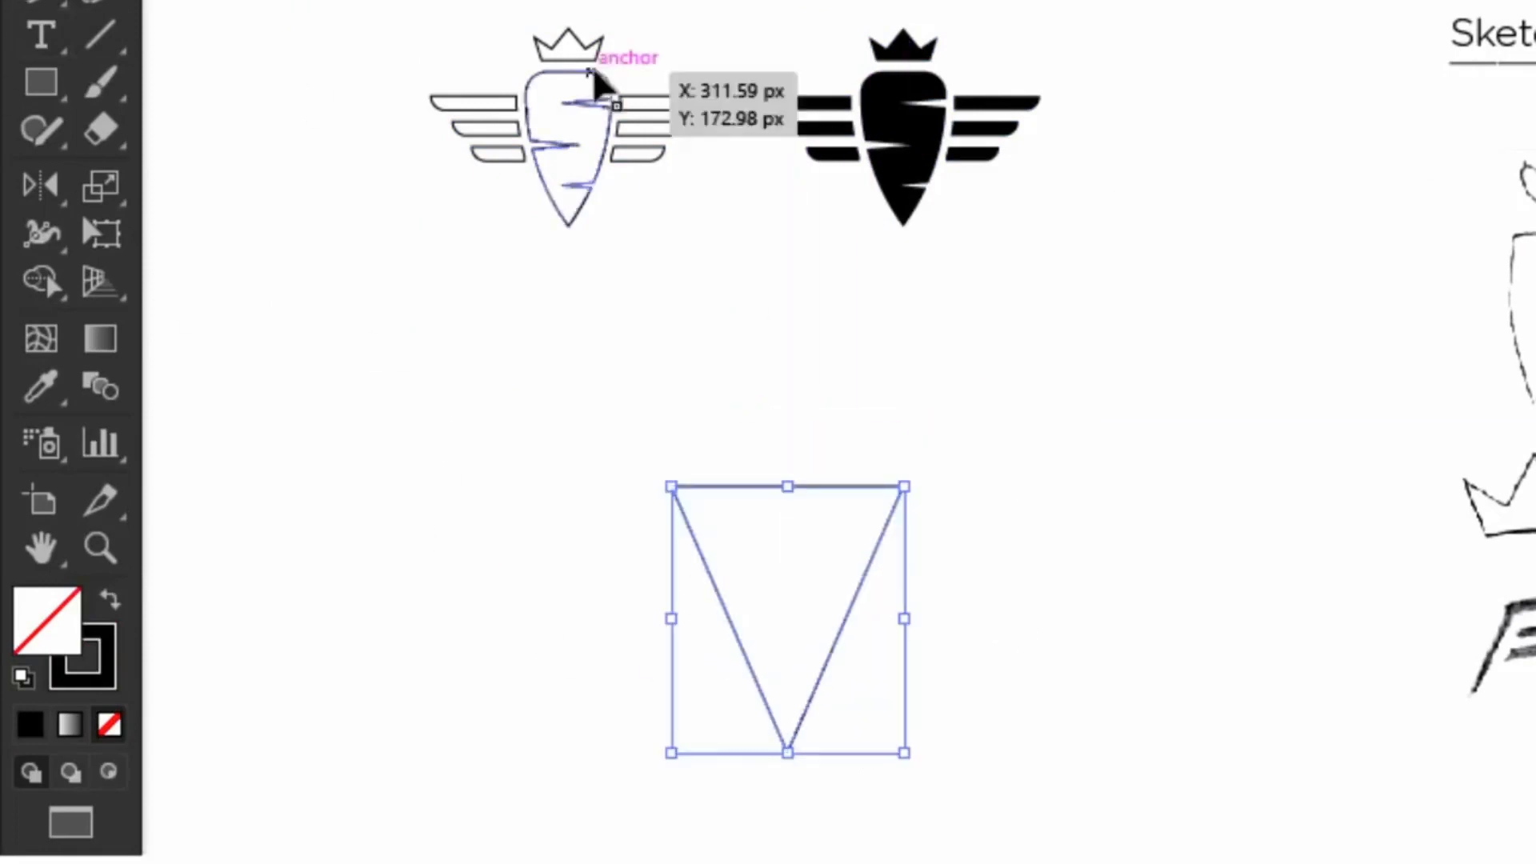
# Step: Copy the crown above the triangle and stretch it larger and taller
pyautogui.moveTo(568, 29); pyautogui.dragTo(789, 358)
pyautogui.moveTo(789, 434); pyautogui.dragTo(789, 458)
pyautogui.click(1076, 470)
pyautogui.click(812, 410)
pyautogui.moveTo(788, 383); pyautogui.dragTo(788, 364)
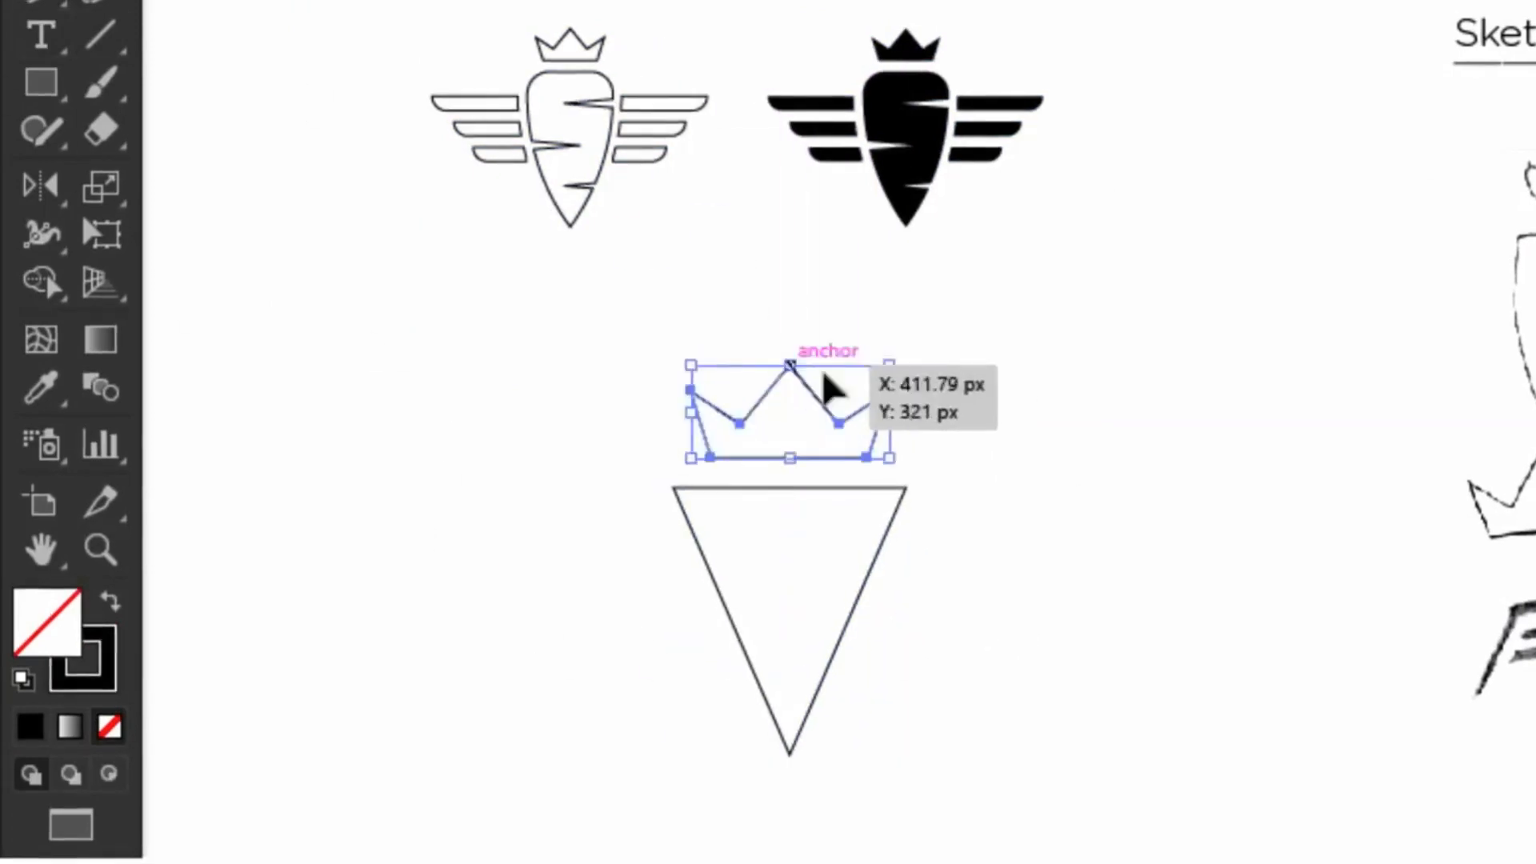
pyautogui.click(560, 320)
# Step: Draw a bent wing line right of the triangle and copy it downward
pyautogui.click(42, 4)
pyautogui.click(869, 637)
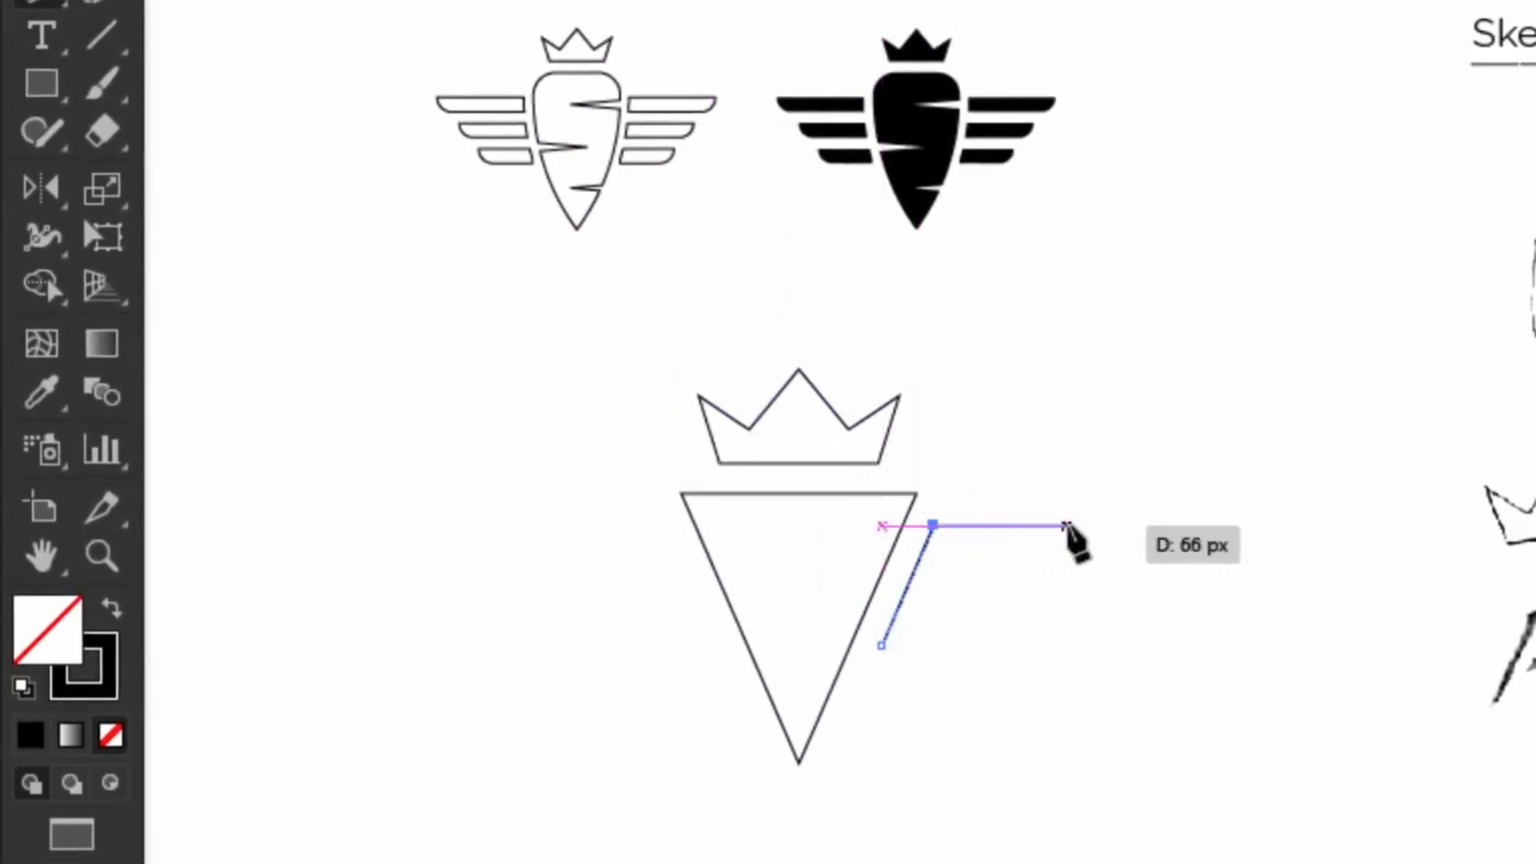
pyautogui.click(950, 562)
pyautogui.click(1045, 562)
pyautogui.press('v')
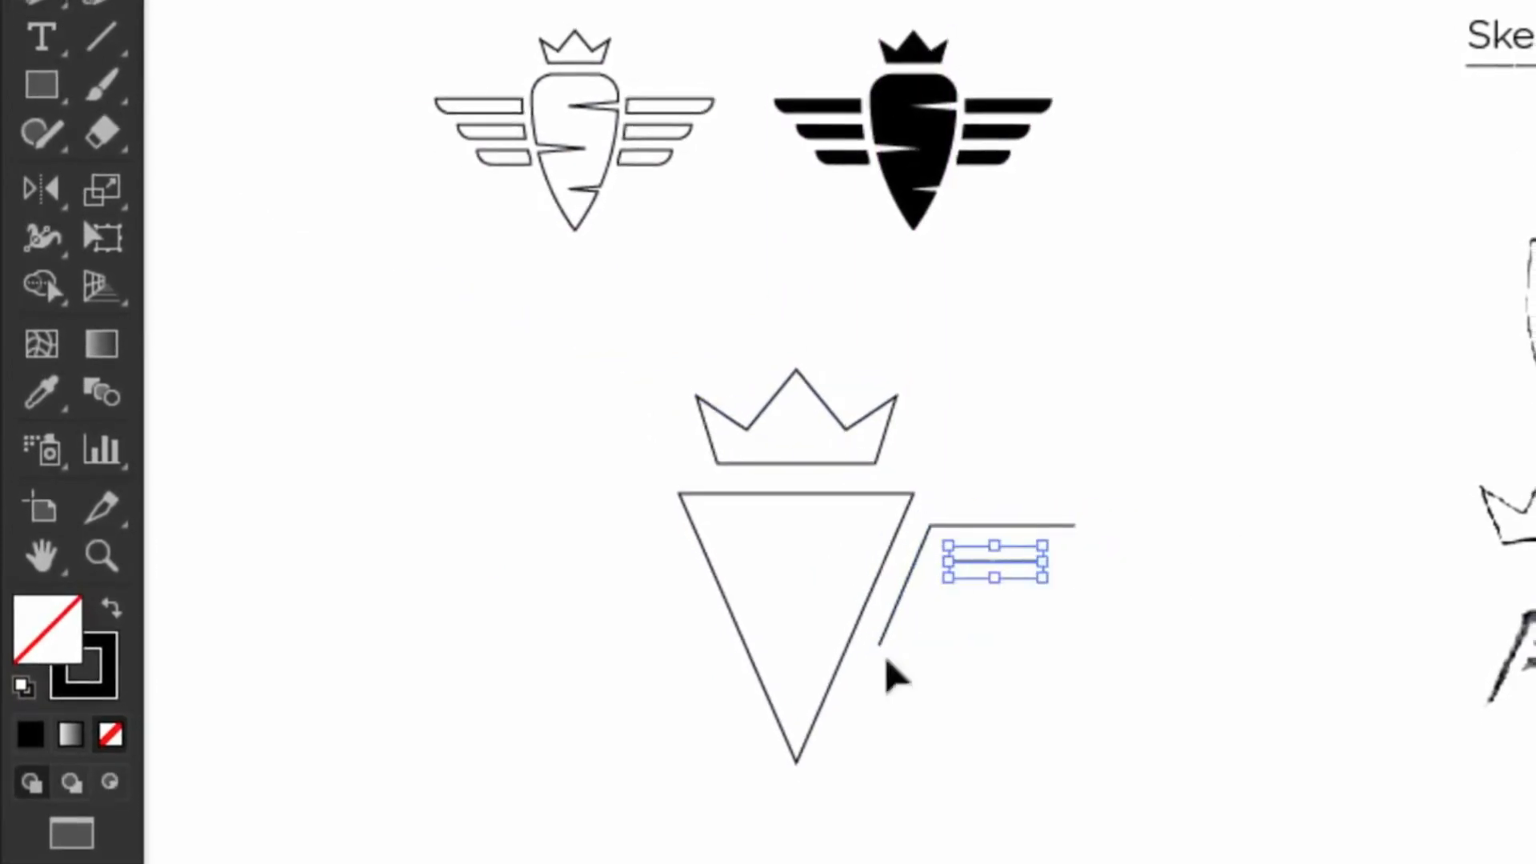
pyautogui.moveTo(998, 561)
pyautogui.mouseDown()
pyautogui.moveTo(998, 603)
pyautogui.moveTo(949, 594)
pyautogui.mouseUp()
pyautogui.click(966, 645)
# Step: Shorten the slanted wing line, then mirror a copy of the right wing onto the left
pyautogui.press('a')
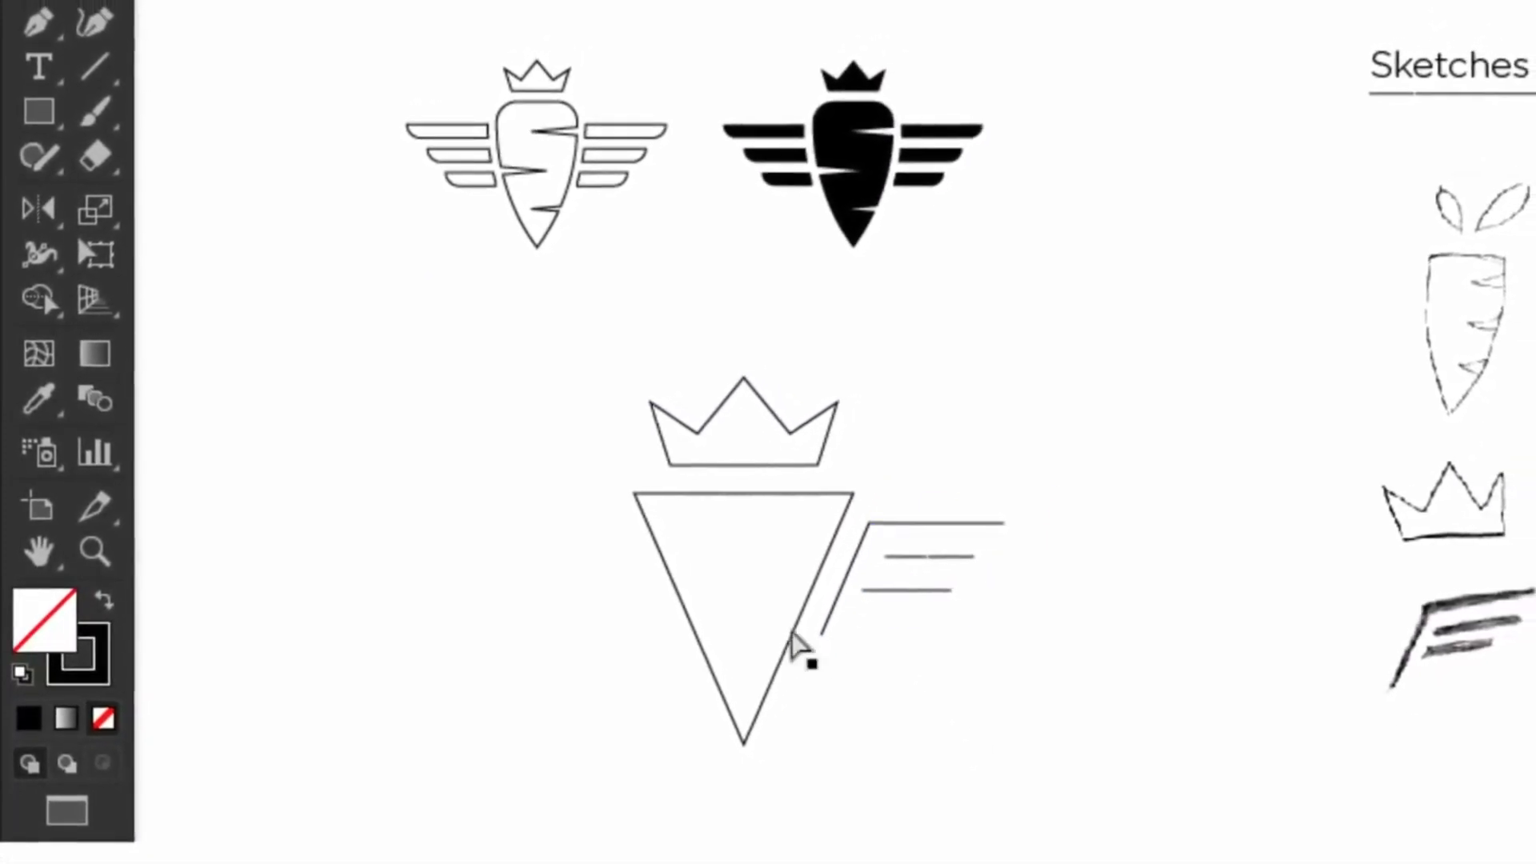
pyautogui.moveTo(837, 638); pyautogui.dragTo(843, 622)
pyautogui.press('v')
pyautogui.moveTo(1013, 473); pyautogui.dragTo(848, 647)
pyautogui.moveTo(922, 556); pyautogui.dragTo(588, 556)
pyautogui.click(341, 0)
pyautogui.moveTo(384, 0)
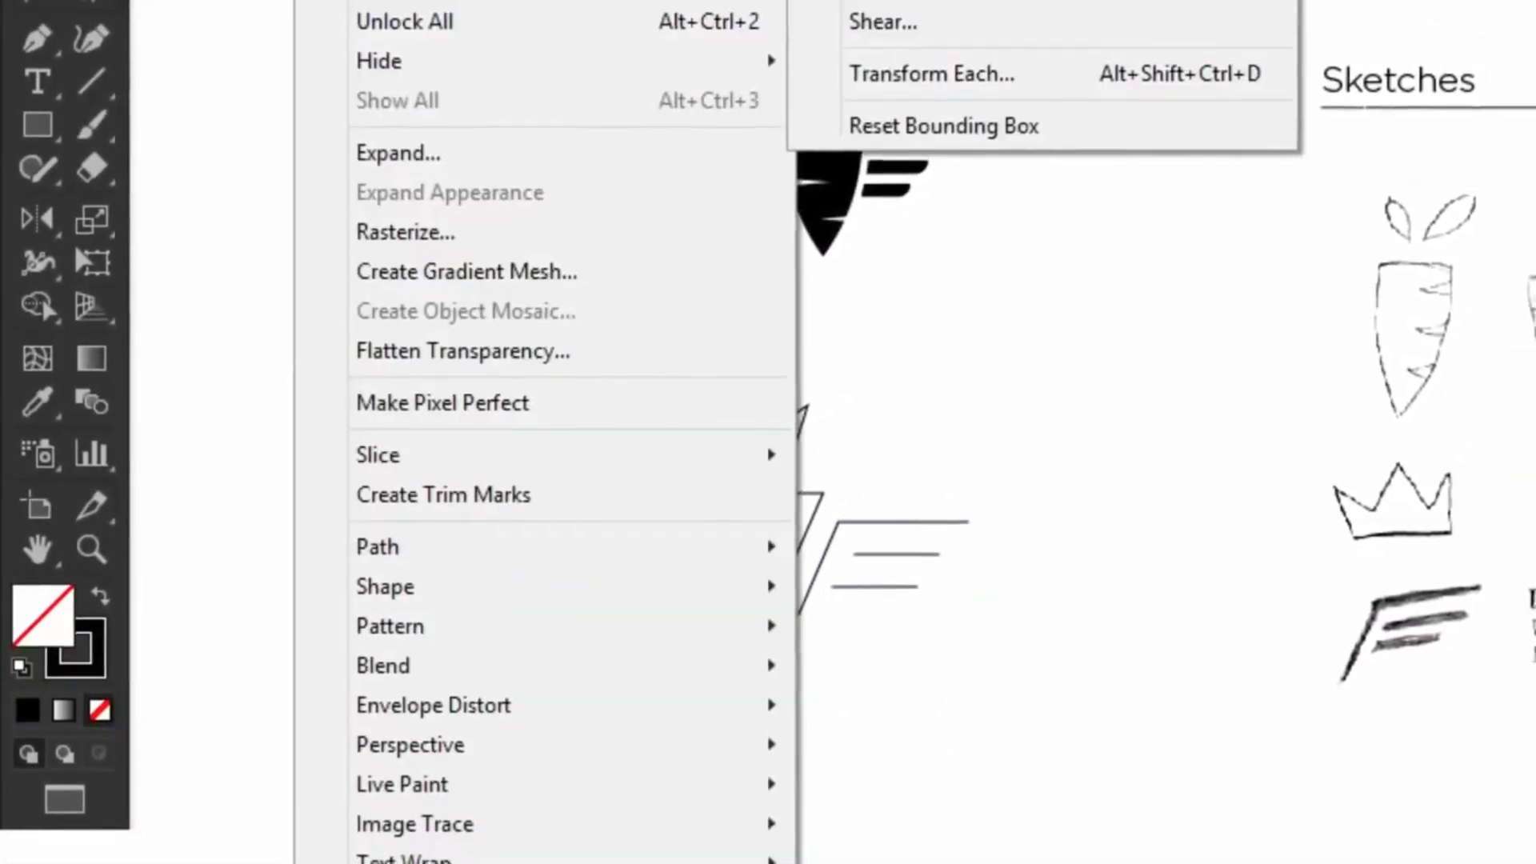
pyautogui.click(864, 0)
pyautogui.click(1186, 658)
pyautogui.click(474, 315)
# Step: Draw horizontal notch lines inside the triangle
pyautogui.press('p')
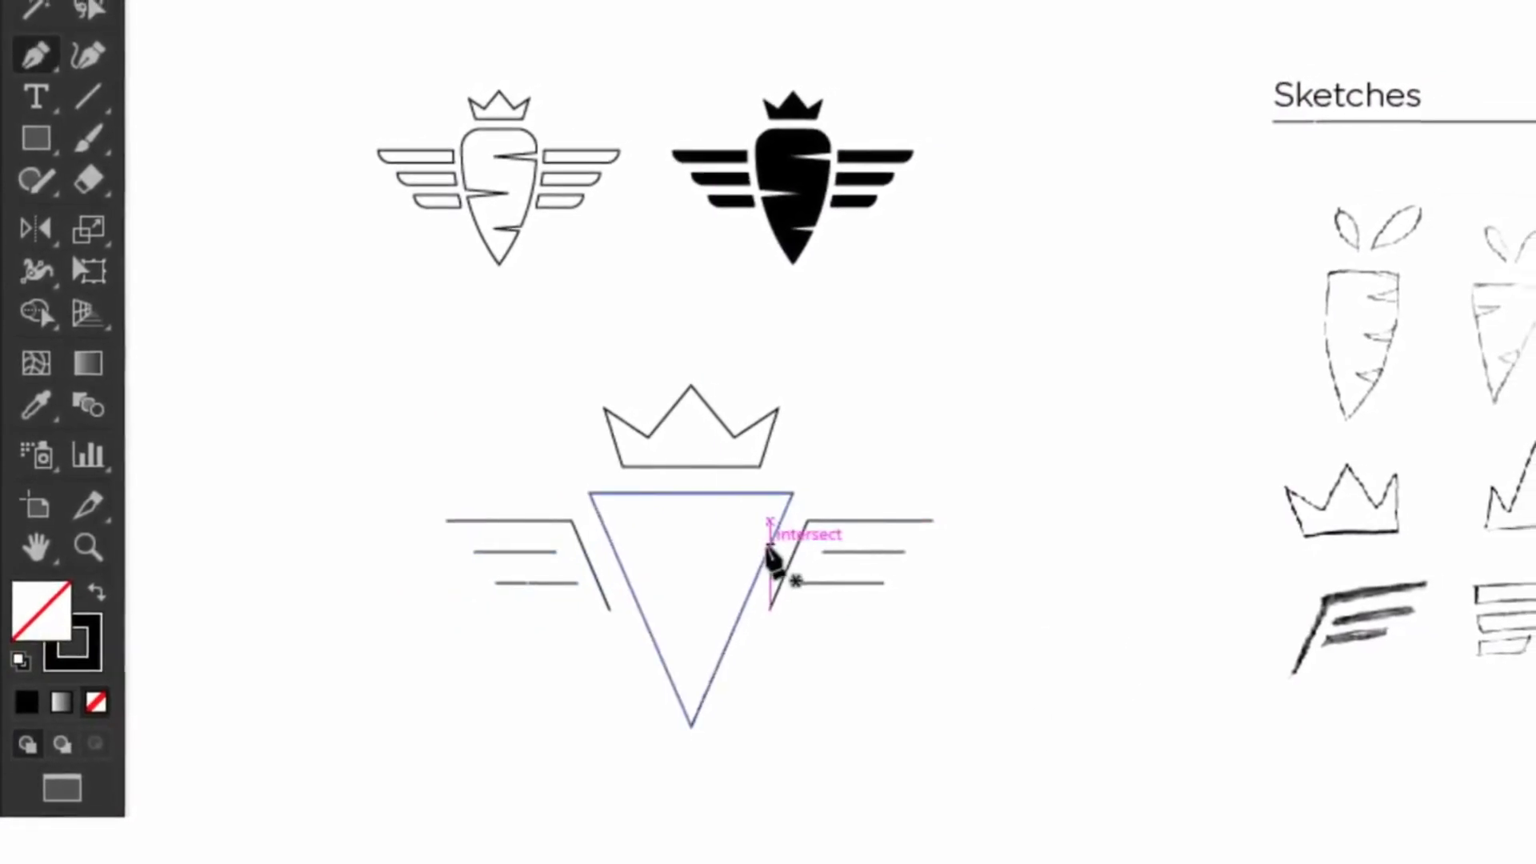
pyautogui.click(783, 549)
pyautogui.click(705, 549)
pyautogui.press('v')
pyautogui.click(301, 75)
pyautogui.moveTo(731, 547)
pyautogui.mouseDown()
pyautogui.moveTo(675, 603)
pyautogui.moveTo(715, 607)
pyautogui.moveTo(715, 657)
pyautogui.moveTo(679, 651)
pyautogui.mouseUp()
pyautogui.click(864, 616)
pyautogui.click(754, 680)
# Step: Raise the stroke weight of the whole triangular logo three times and scale it smaller
pyautogui.hotkey('ctrl', 'a')
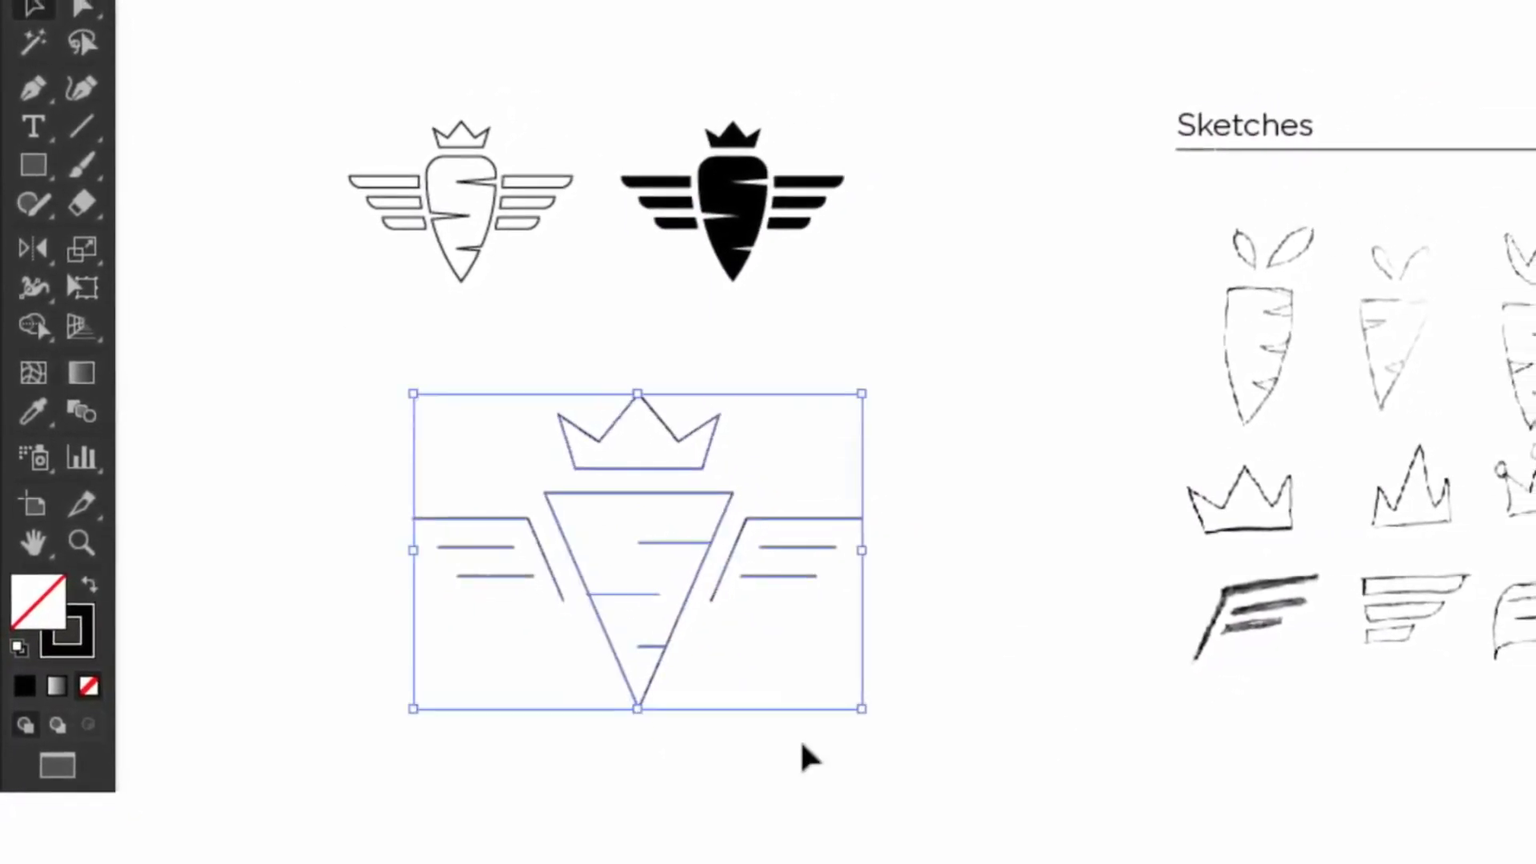
pyautogui.click(340, 0)
pyautogui.click(340, 0)
pyautogui.click(340, 0)
pyautogui.click(340, 0)
pyautogui.click(340, 0)
pyautogui.click(363, 41)
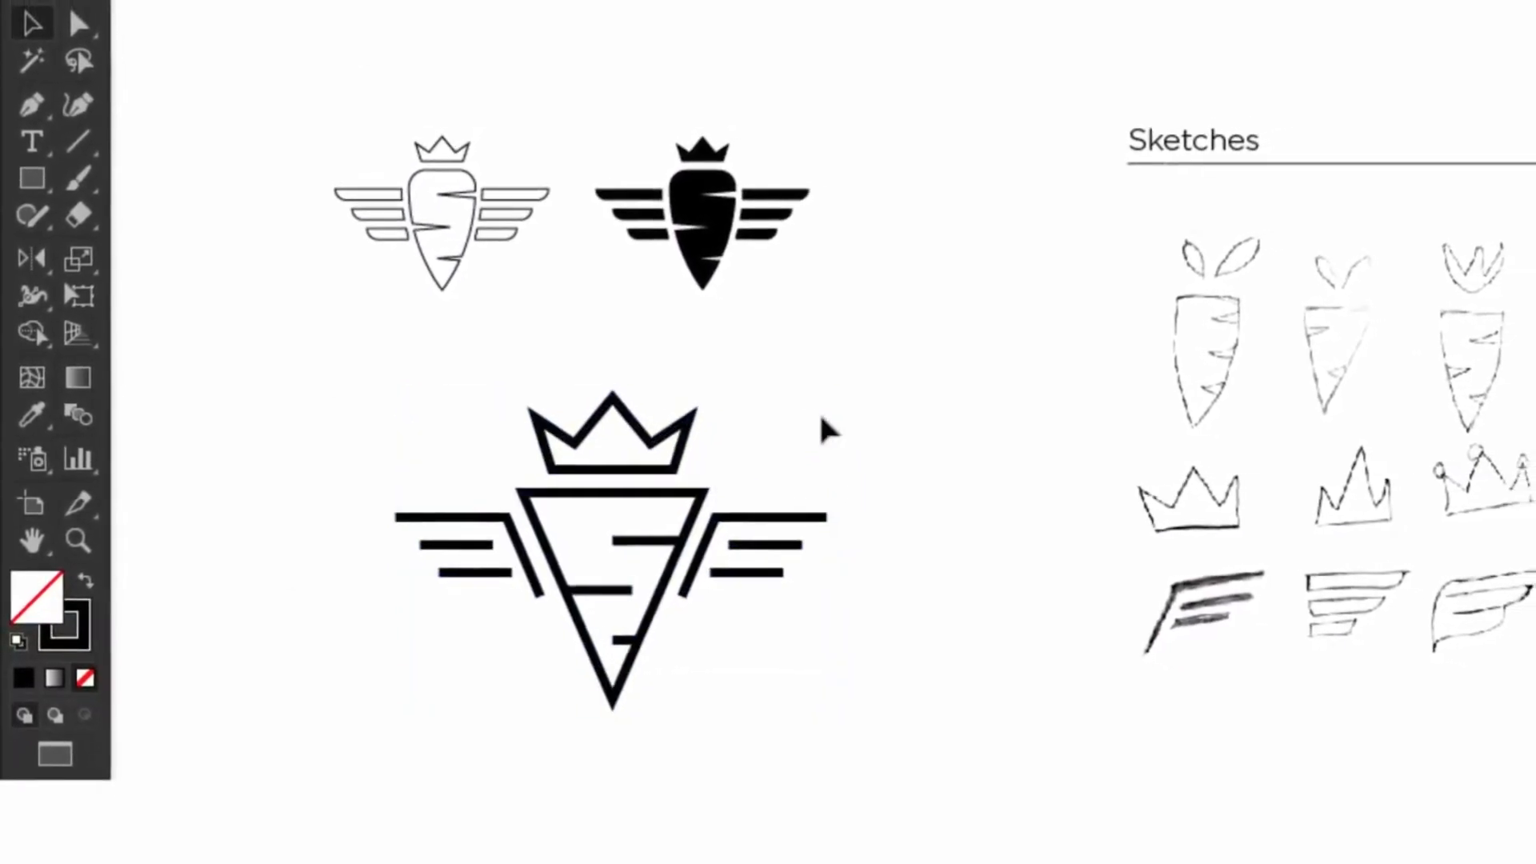
pyautogui.hotkey('ctrl', 'a')
pyautogui.moveTo(844, 396)
pyautogui.mouseDown()
pyautogui.moveTo(757, 459)
pyautogui.moveTo(528, 475)
pyautogui.mouseUp()
# Step: Nudge the crown up and the wing lines outward, then reposition the triangular logo
pyautogui.press('Up')
pyautogui.moveTo(779, 488); pyautogui.dragTo(686, 618)
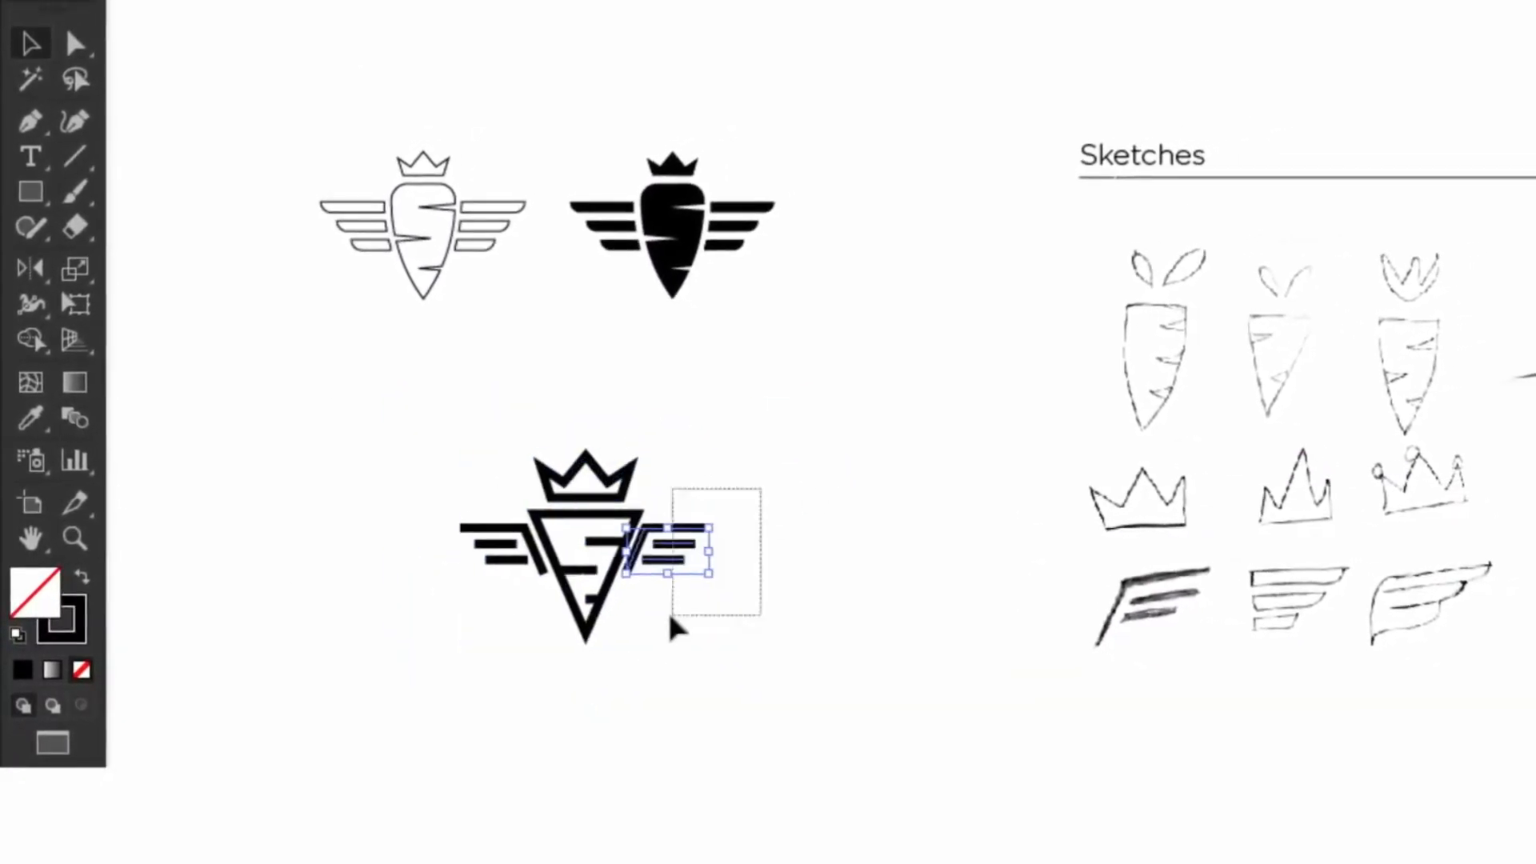
pyautogui.press('Right')
pyautogui.moveTo(379, 487); pyautogui.dragTo(509, 612)
pyautogui.press('Left')
pyautogui.moveTo(784, 499); pyautogui.dragTo(680, 556)
pyautogui.click(594, 502)
# Step: Duplicate the triangular logo and fill the copy's triangle and crown solid black
pyautogui.click(384, 556)
pyautogui.click(669, 532)
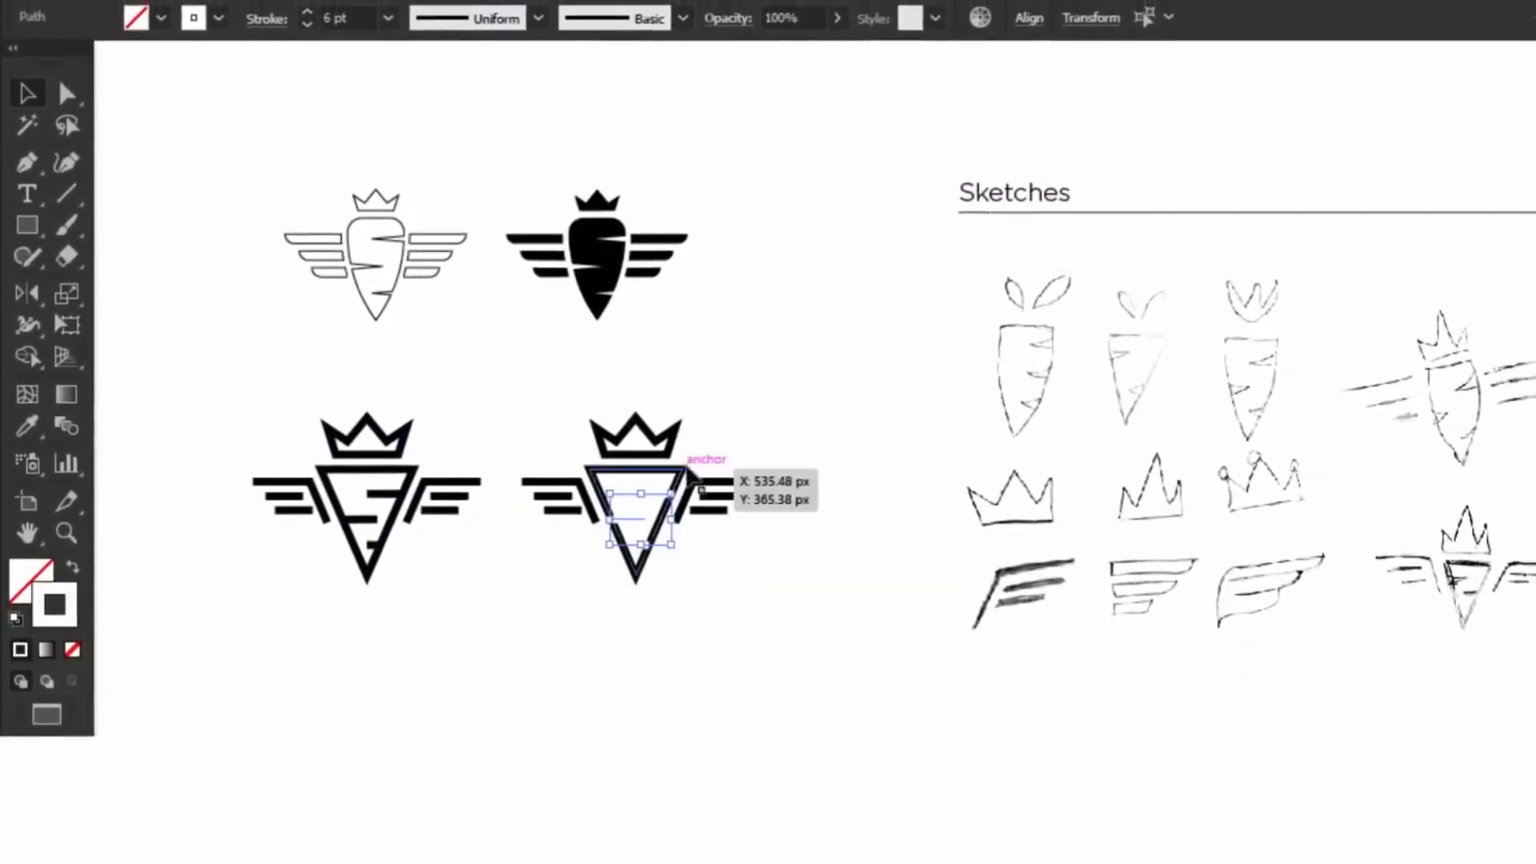
pyautogui.click(687, 469)
pyautogui.click(73, 566)
pyautogui.moveTo(760, 465); pyautogui.dragTo(679, 544)
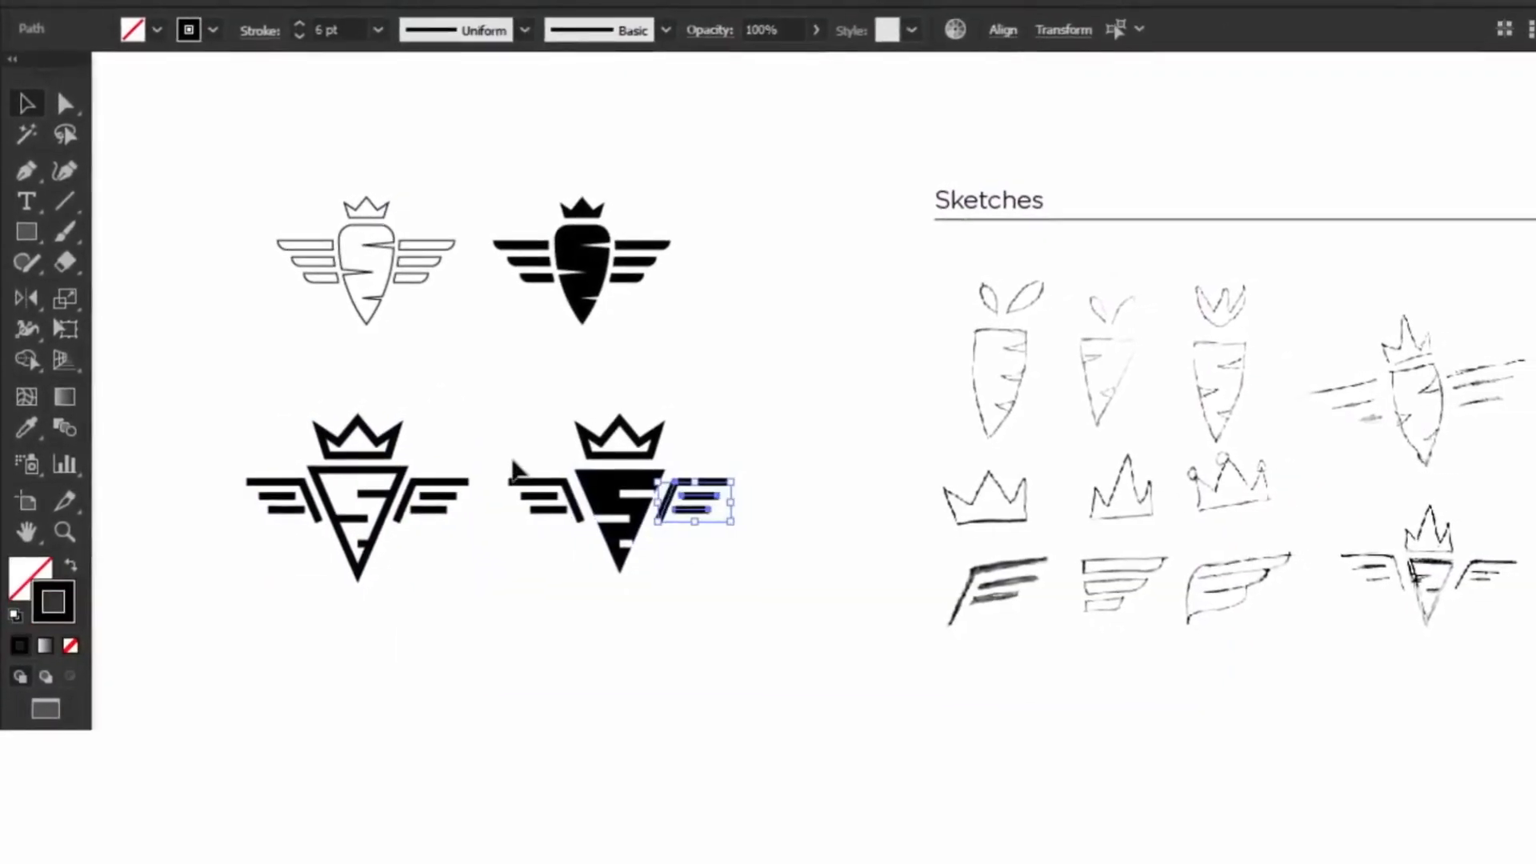
pyautogui.click(636, 454)
pyautogui.click(73, 567)
pyautogui.click(563, 644)
# Step: Move the outline triangular logo left and shrink it slightly beside the black copy
pyautogui.moveTo(534, 636); pyautogui.dragTo(688, 444)
pyautogui.moveTo(432, 436); pyautogui.dragTo(276, 572)
pyautogui.moveTo(349, 491); pyautogui.dragTo(313, 490)
pyautogui.moveTo(313, 580); pyautogui.dragTo(316, 560)
pyautogui.moveTo(488, 604); pyautogui.dragTo(680, 444)
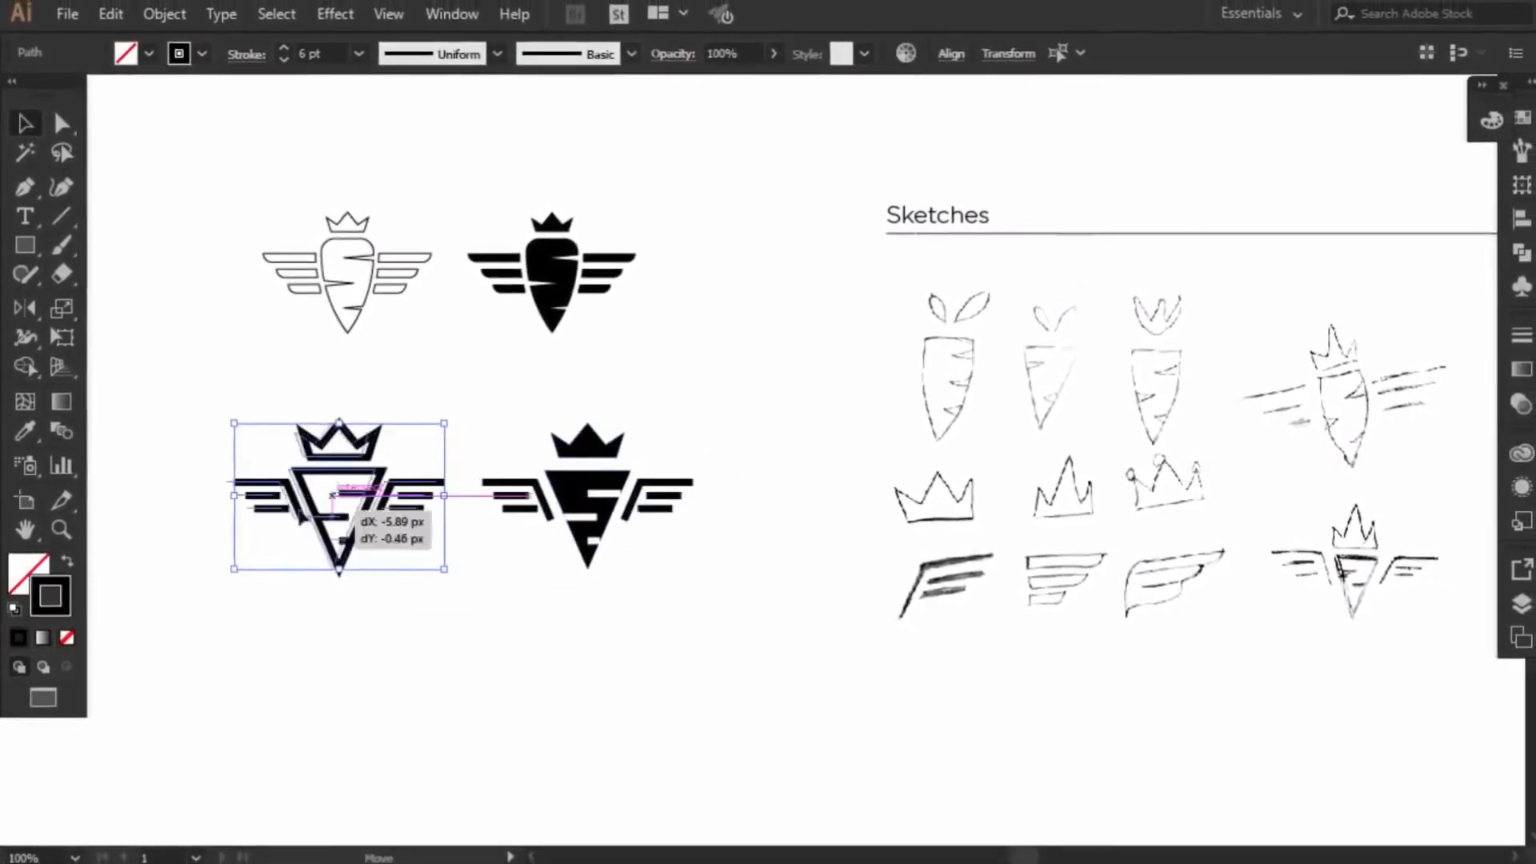
pyautogui.click(737, 429)
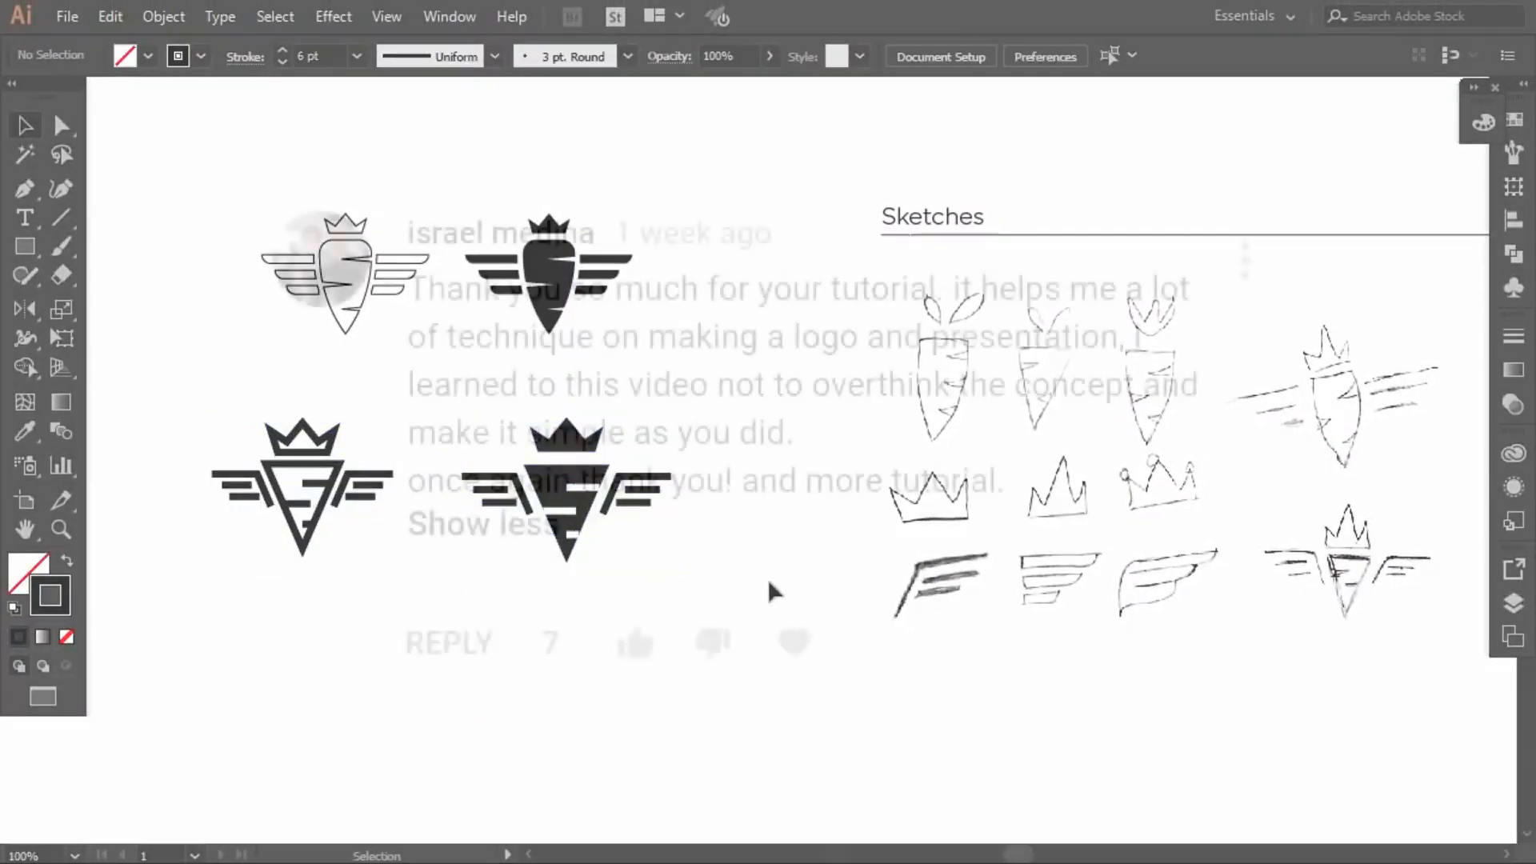